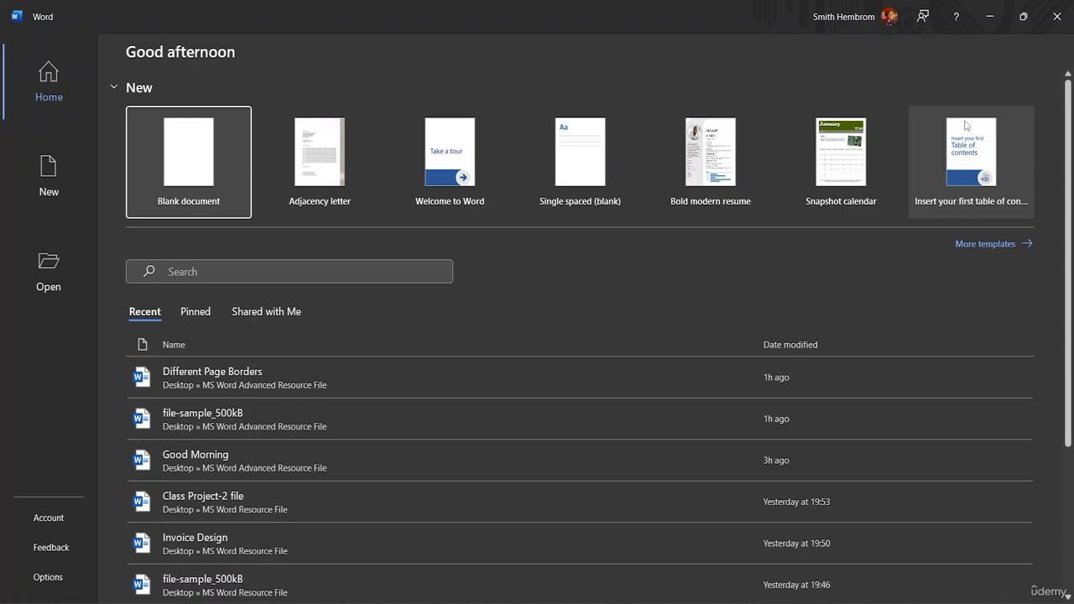
Step: Start a blank document and choose a thick triple-line Box page border at 3 pt
{"action": "left_click", "coordinate": [165, 190]}
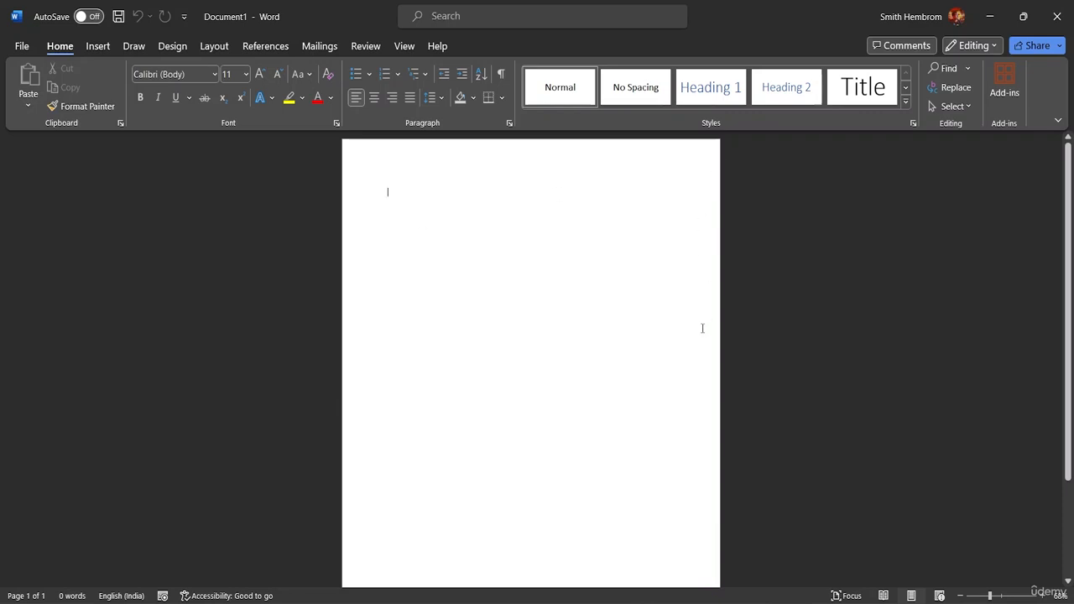
{"action": "left_click", "coordinate": [174, 46]}
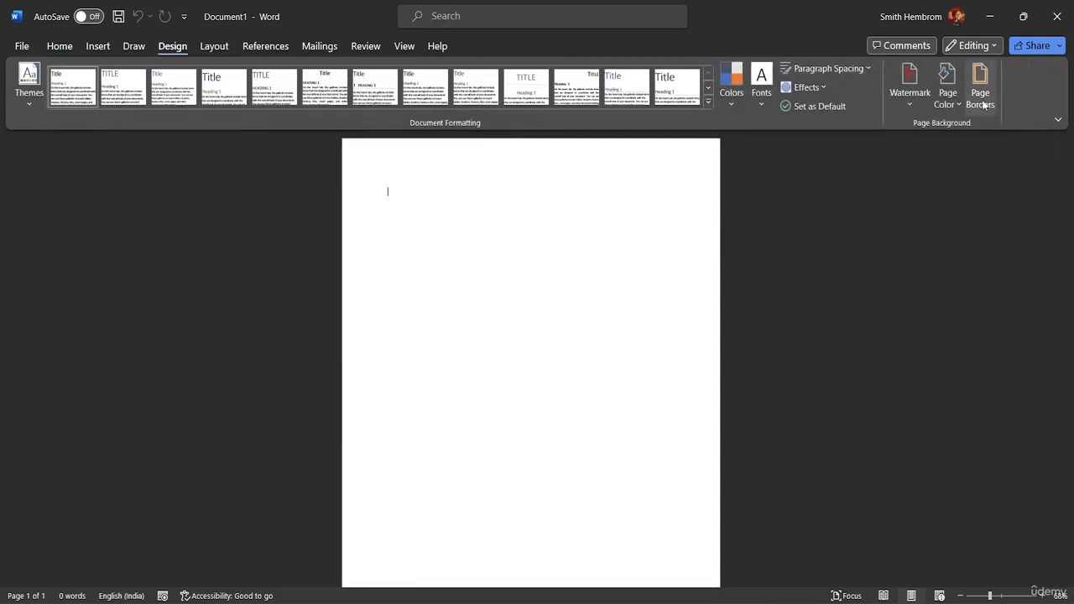
{"action": "left_click", "coordinate": [984, 104]}
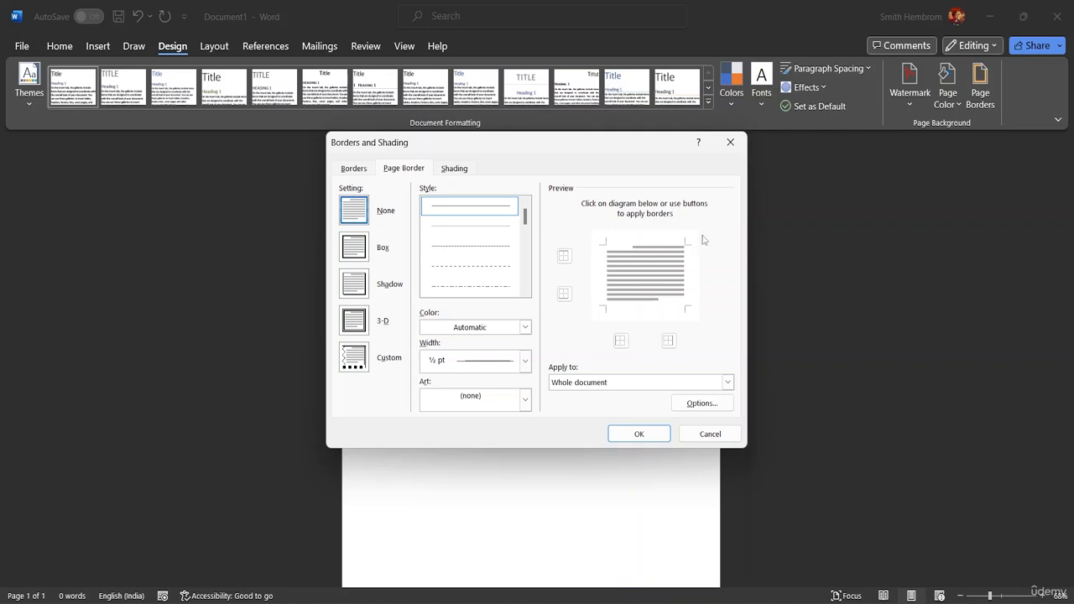
{"action": "left_click_drag", "start_coordinate": [525, 218], "coordinate": [526, 254]}
{"action": "left_click", "coordinate": [490, 256]}
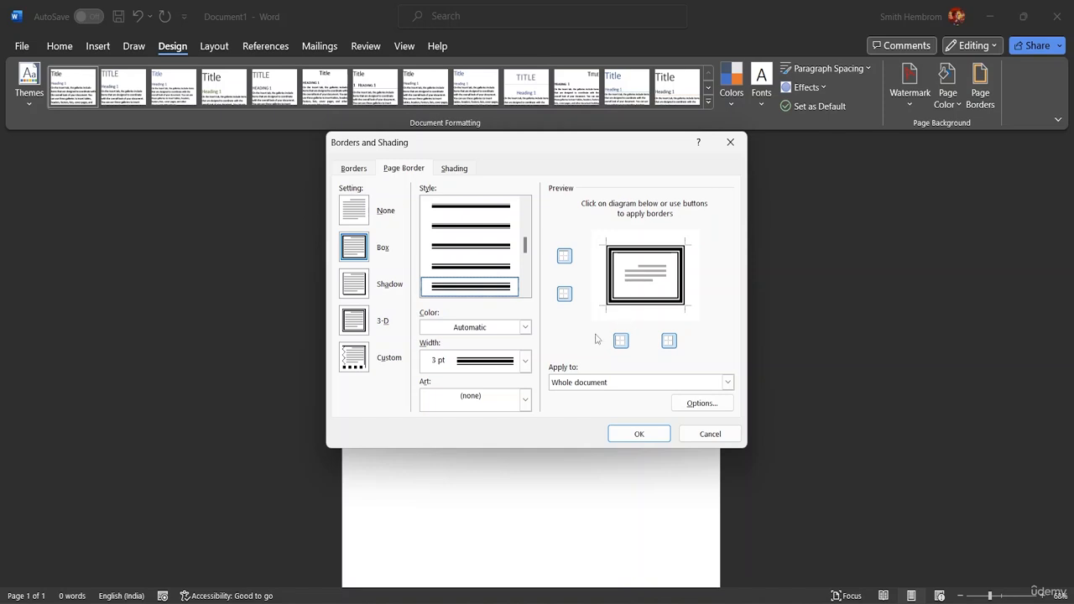
Step: Set the page border colour to a custom magenta (#AE1281)
{"action": "left_click", "coordinate": [524, 327]}
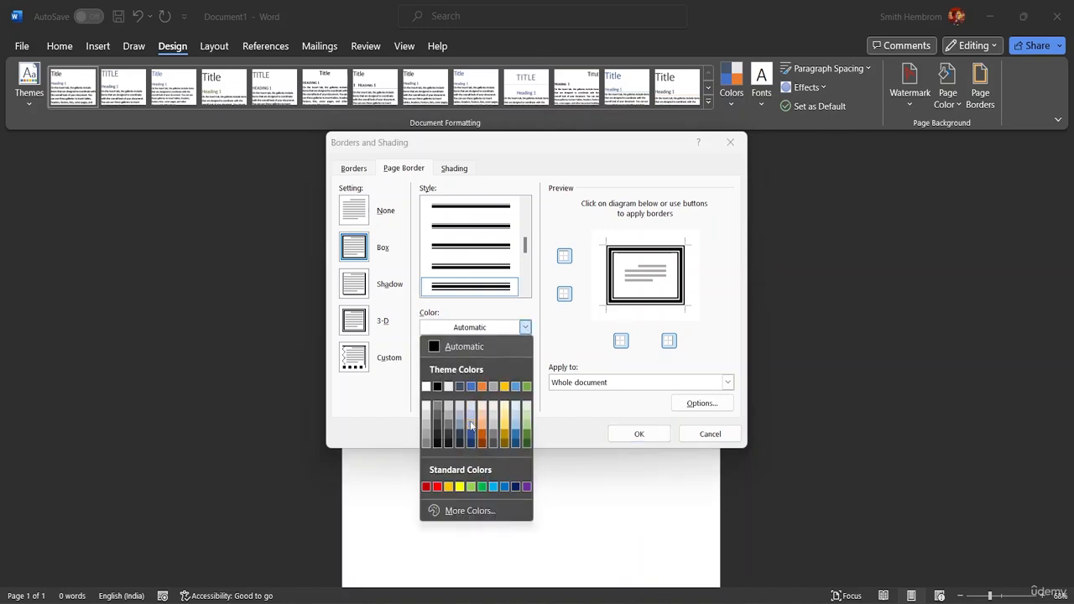
{"action": "left_click", "coordinate": [470, 511]}
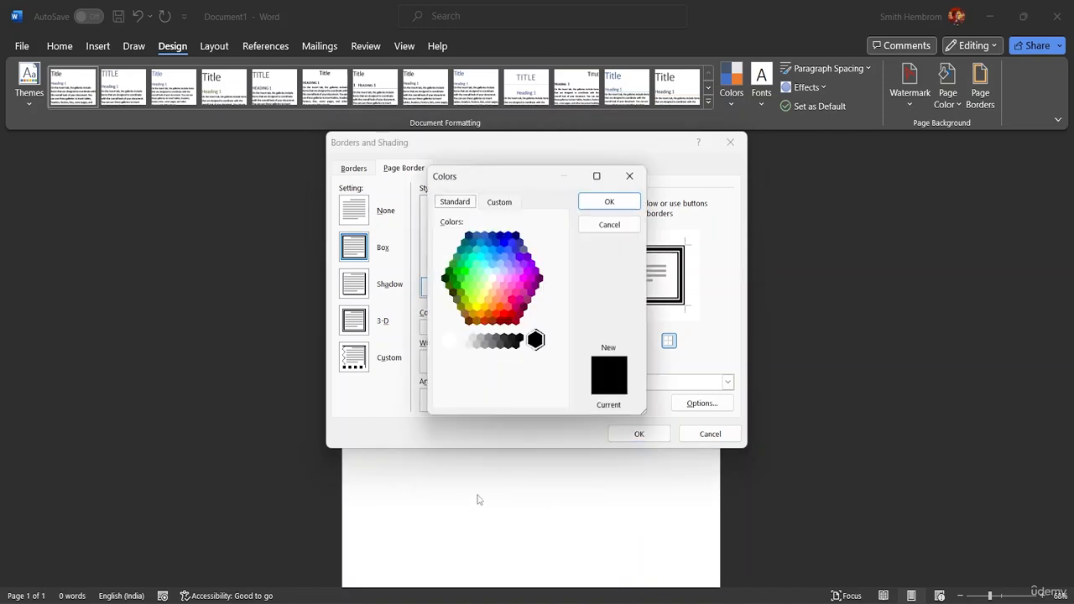
{"action": "left_click", "coordinate": [500, 203]}
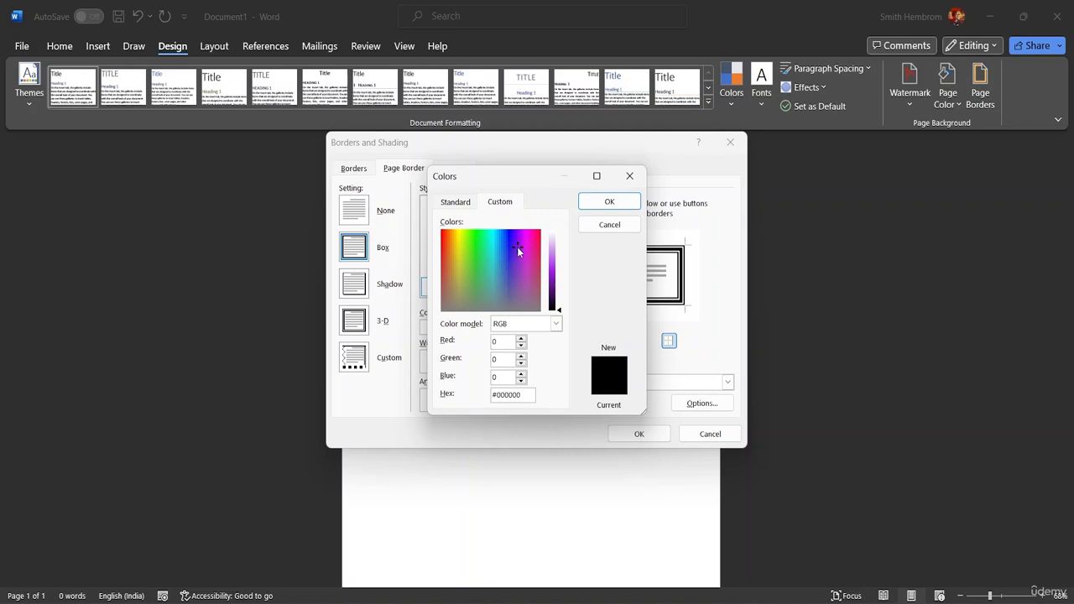
{"action": "left_click", "coordinate": [523, 247]}
{"action": "left_click", "coordinate": [629, 175]}
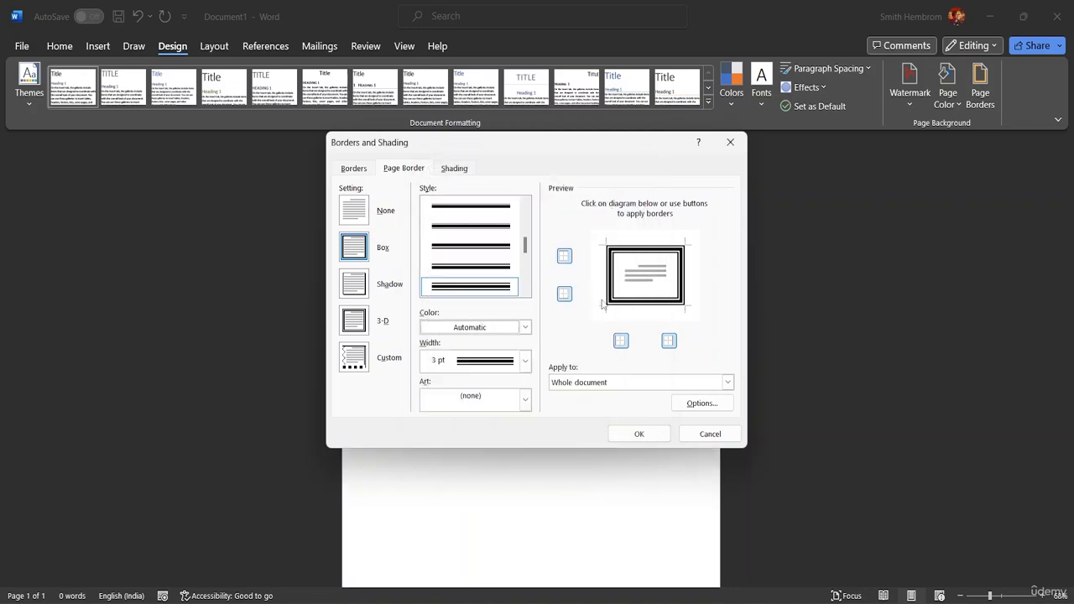
{"action": "left_click", "coordinate": [524, 327]}
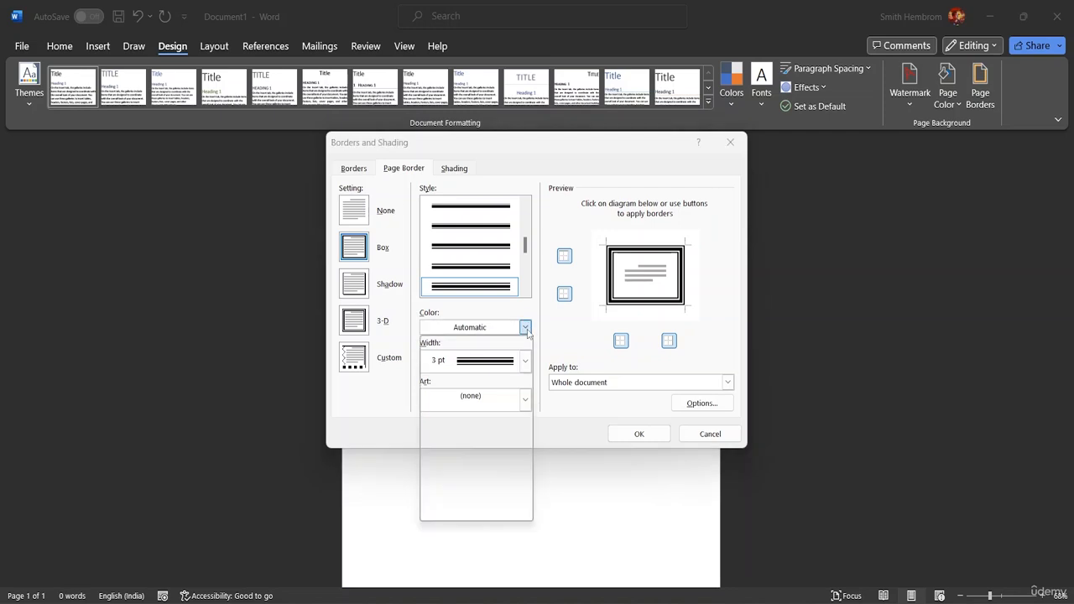
{"action": "left_click", "coordinate": [505, 439]}
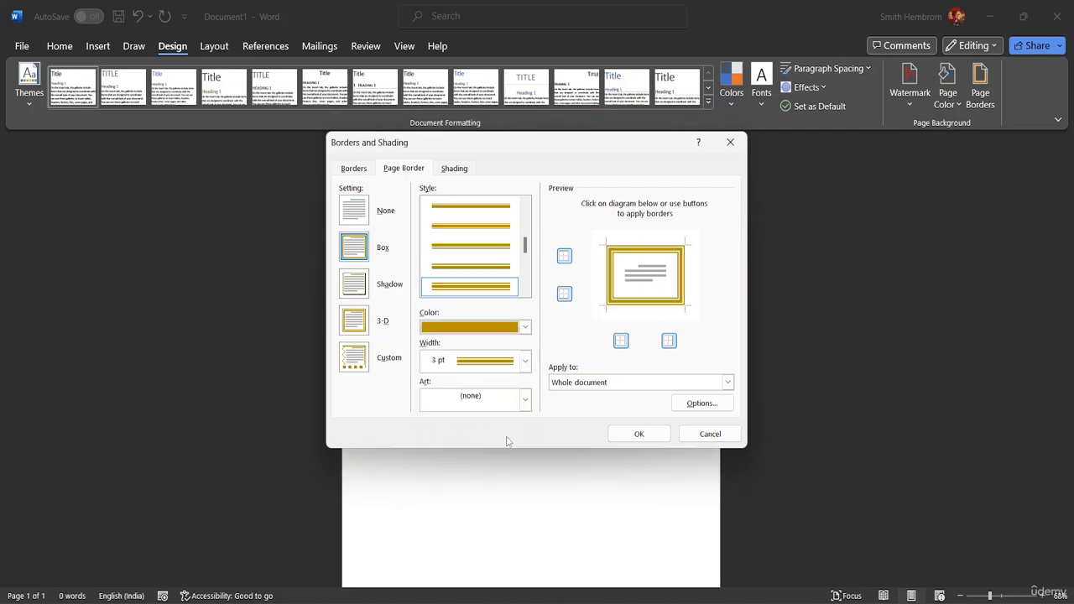
{"action": "left_click", "coordinate": [524, 328]}
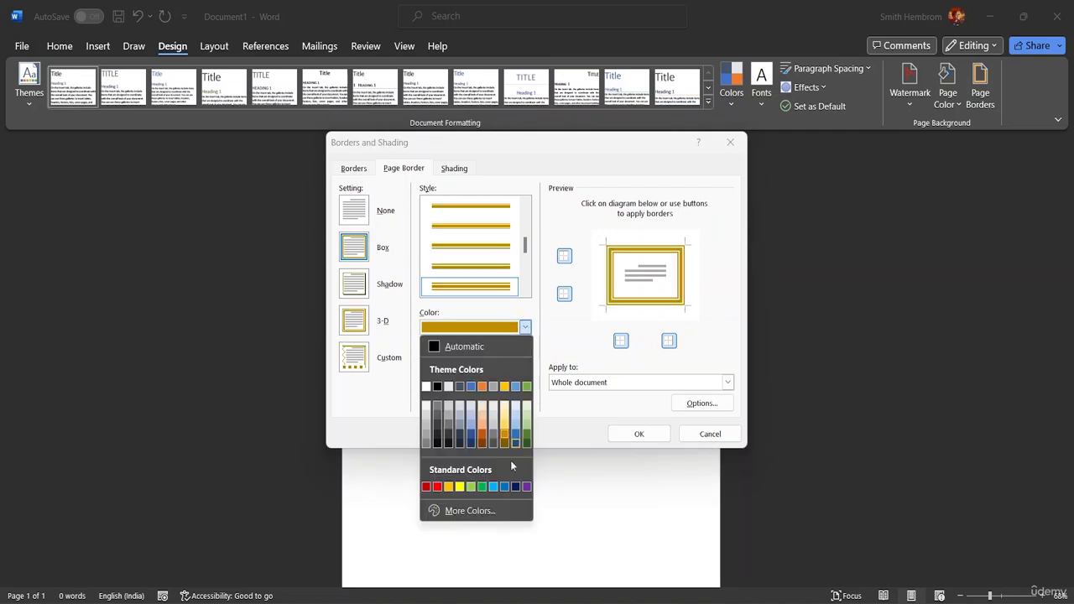
{"action": "left_click", "coordinate": [466, 579]}
{"action": "left_click_drag", "start_coordinate": [493, 289], "coordinate": [527, 244]}
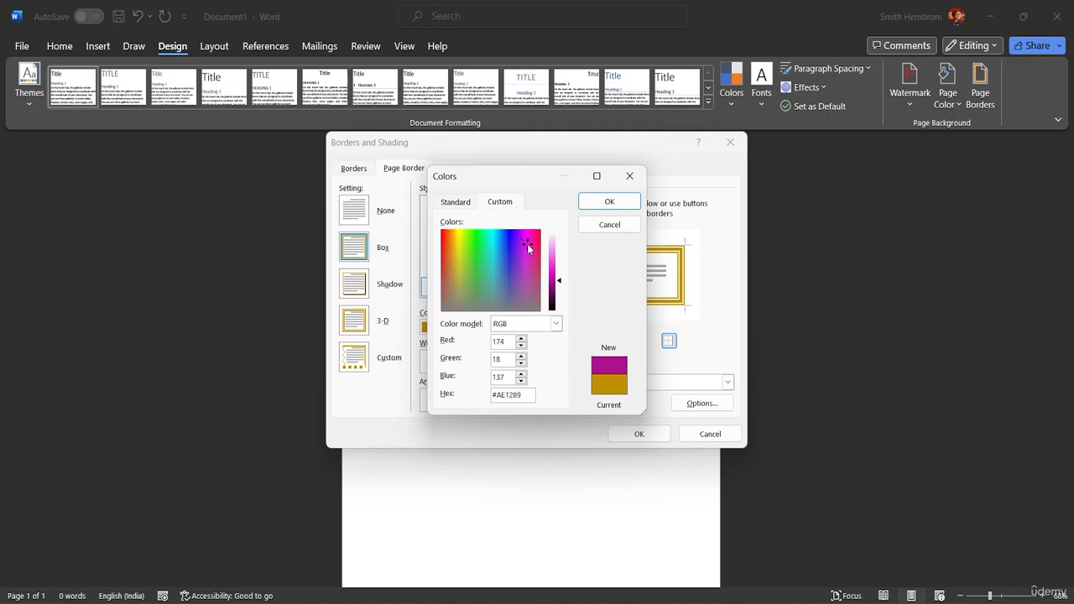
{"action": "left_click", "coordinate": [609, 201]}
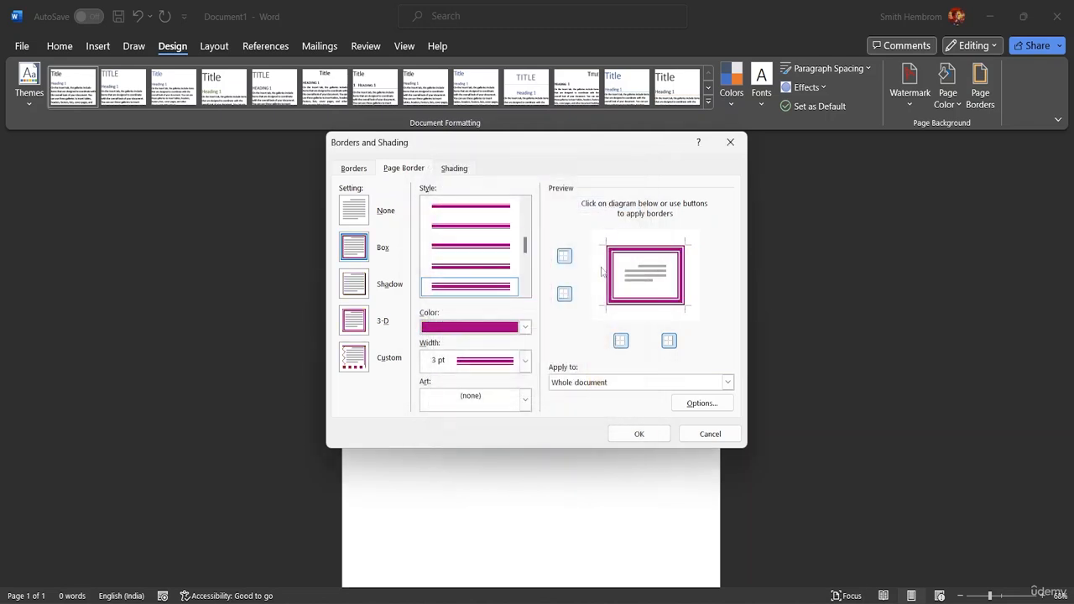
Step: Set the border width to 2¼ pt and apply it to the page
{"action": "left_click", "coordinate": [525, 363]}
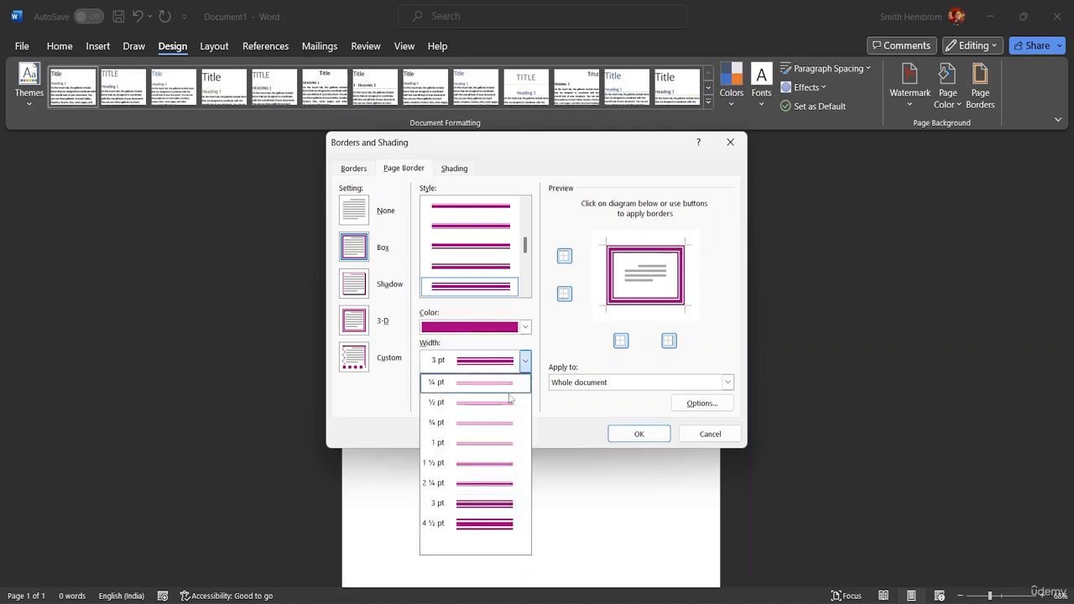
{"action": "left_click", "coordinate": [492, 491]}
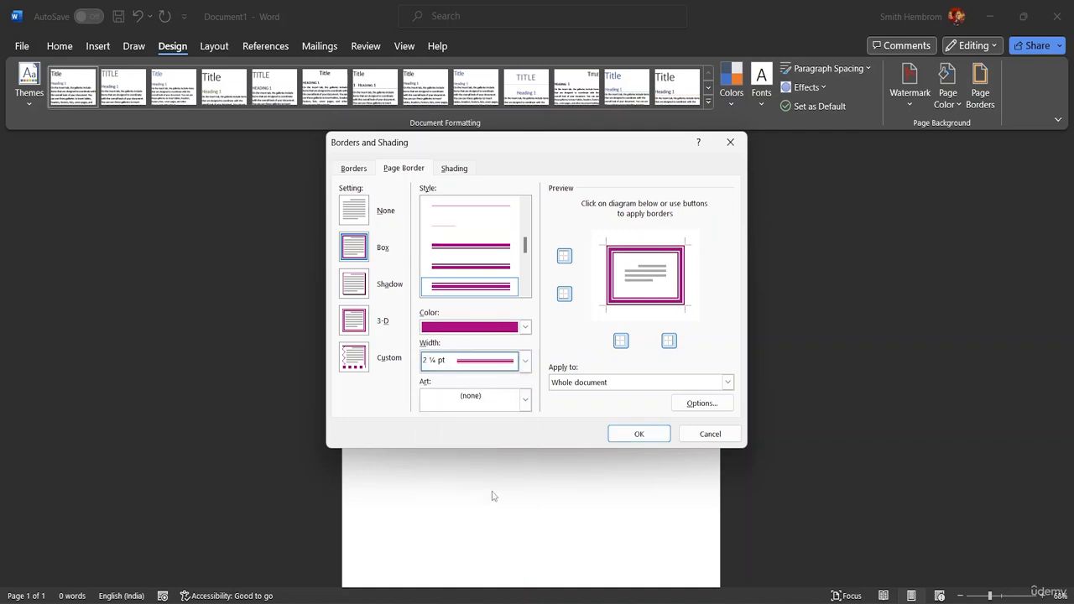
{"action": "left_click", "coordinate": [631, 443]}
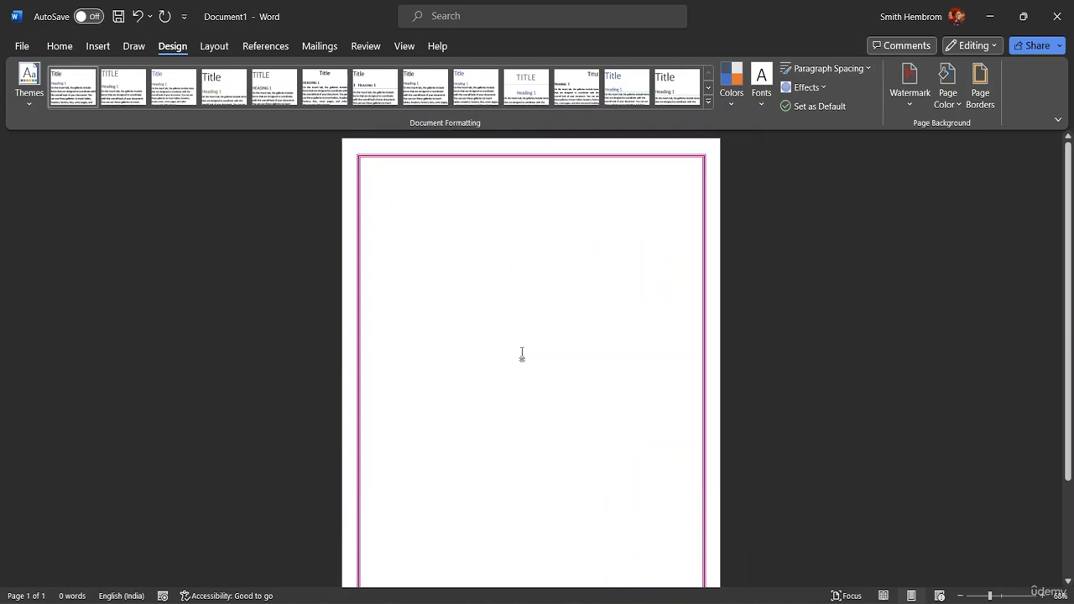
Step: Switch the page border setting to None to remove the magenta frame
{"action": "scroll", "coordinate": [492, 337], "scroll_direction": "down", "scroll_amount": 2}
{"action": "scroll", "coordinate": [520, 362], "scroll_direction": "down", "scroll_amount": 2}
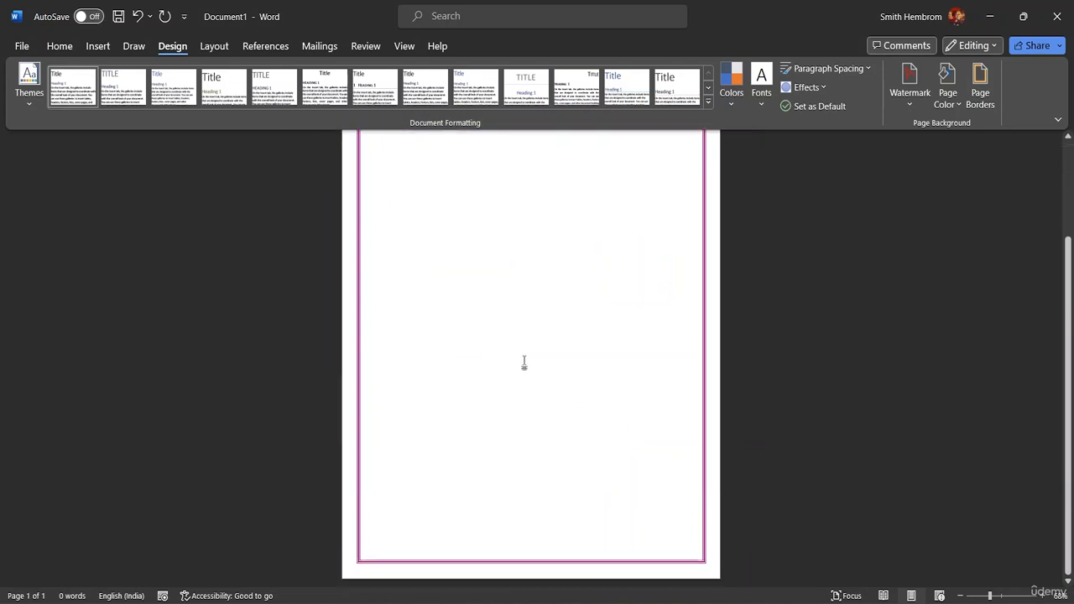
{"action": "scroll", "coordinate": [510, 343], "scroll_direction": "up", "scroll_amount": 4}
{"action": "scroll", "coordinate": [513, 302], "scroll_direction": "up", "scroll_amount": 1}
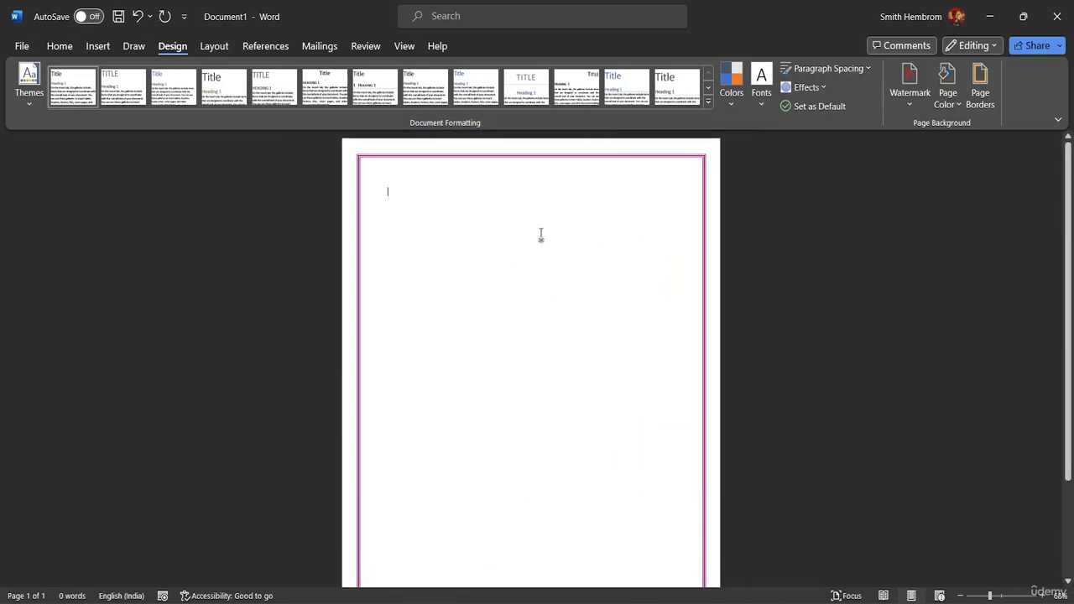
{"action": "left_click", "coordinate": [981, 105]}
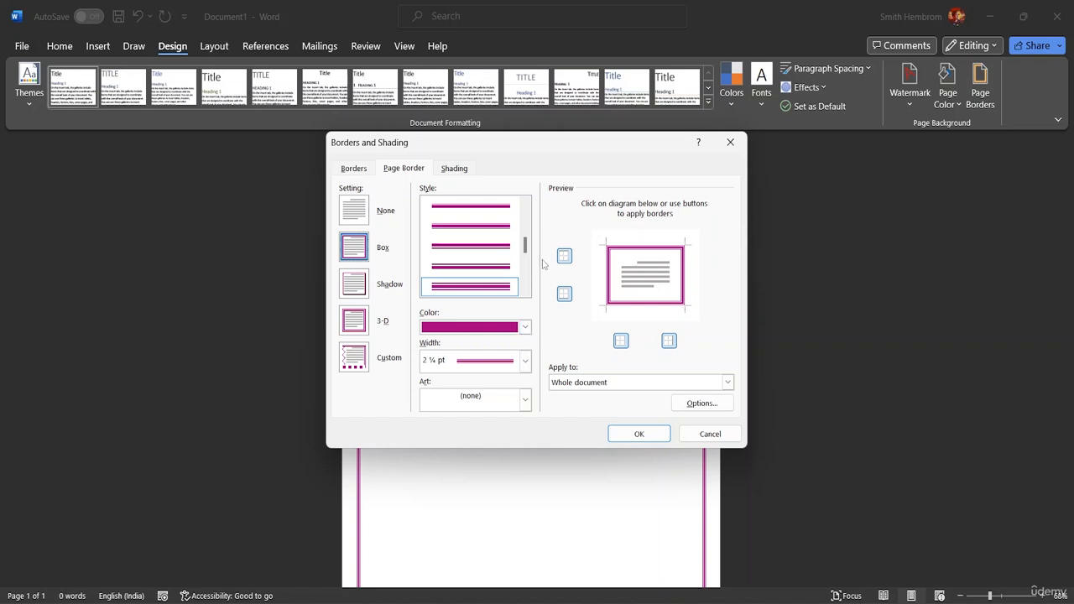
{"action": "left_click_drag", "start_coordinate": [525, 245], "coordinate": [529, 182]}
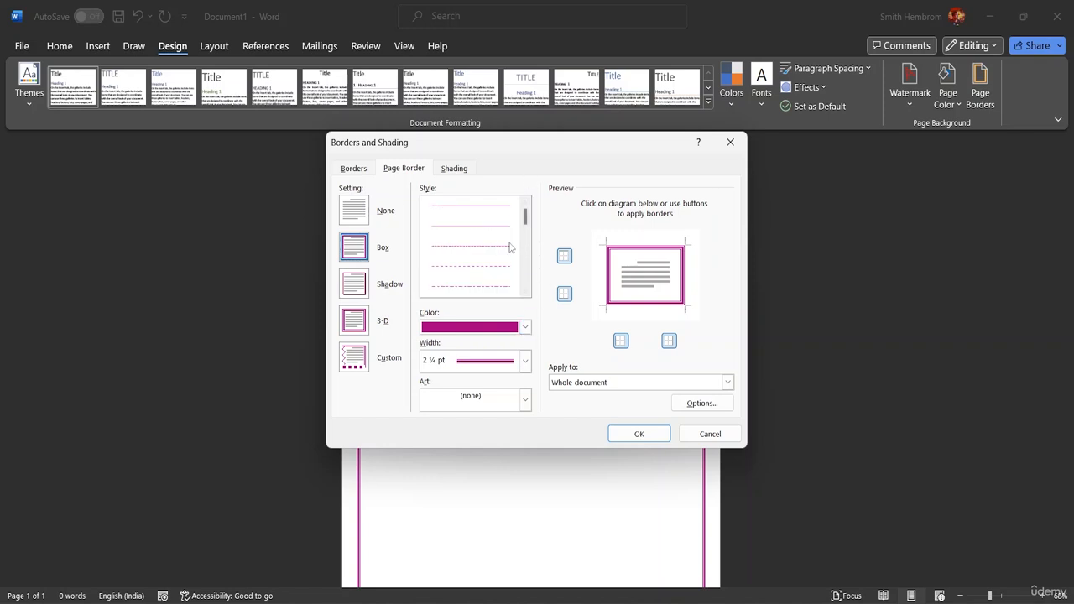
{"action": "left_click", "coordinate": [359, 207]}
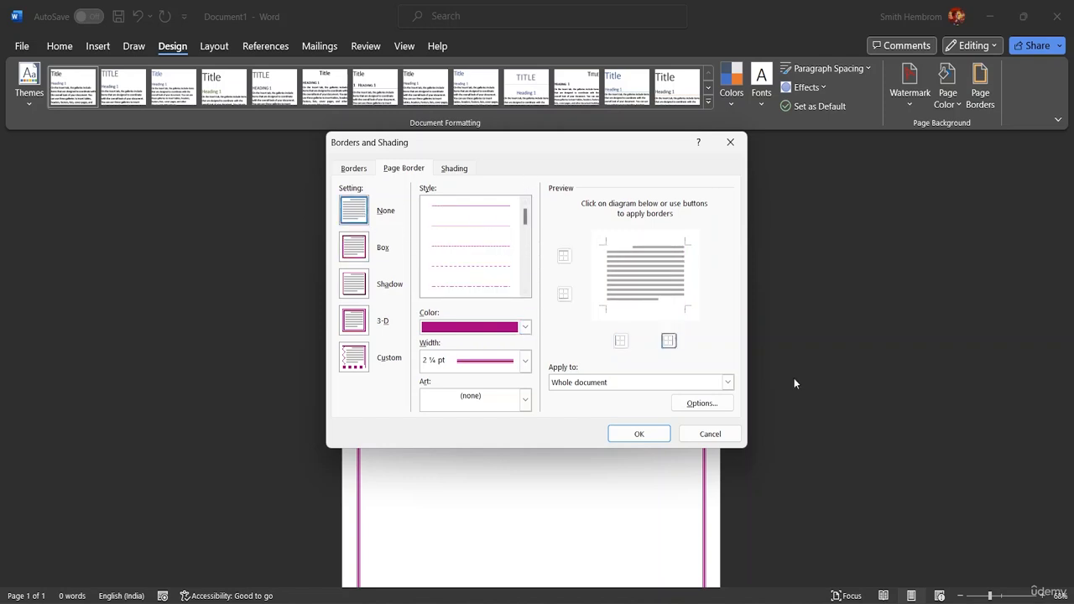
{"action": "left_click", "coordinate": [646, 438]}
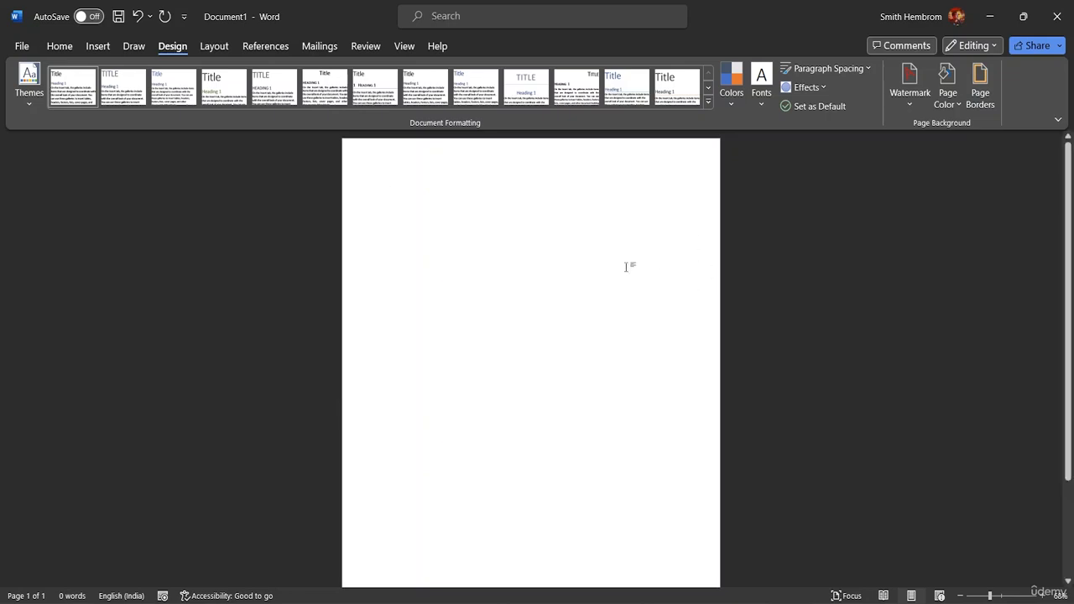
Step: Open the page header for editing
{"action": "double_click", "coordinate": [384, 167]}
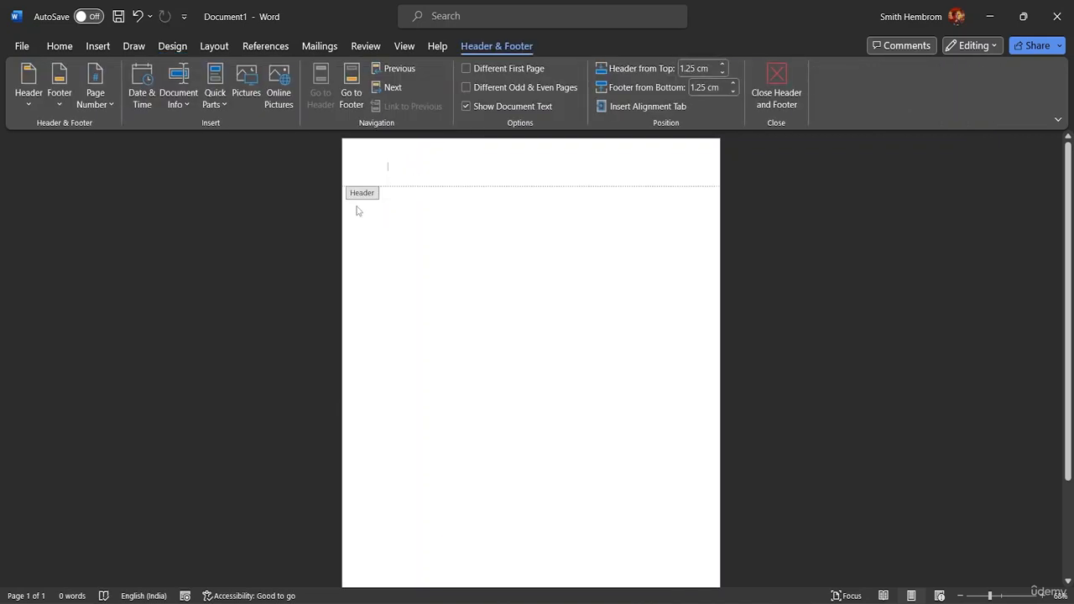
{"action": "scroll", "coordinate": [507, 231], "scroll_direction": "down", "scroll_amount": 3}
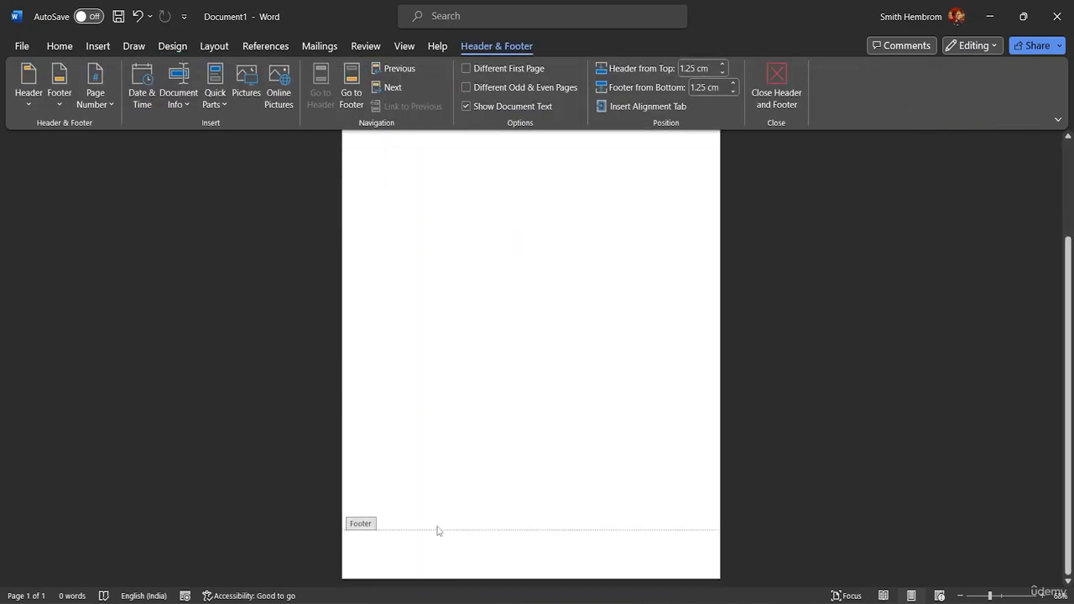
{"action": "scroll", "coordinate": [415, 426], "scroll_direction": "up", "scroll_amount": 3}
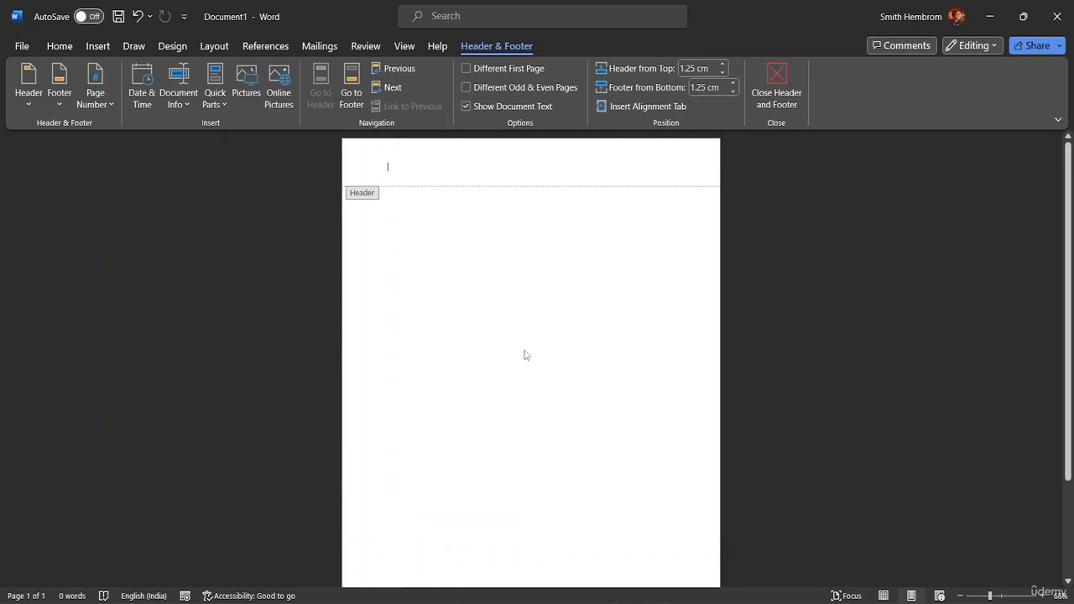
Step: Insert pexels-meike-18276320 from the MS Word Advanced Resource File folder into the header
{"action": "left_click", "coordinate": [98, 47]}
{"action": "left_click", "coordinate": [169, 88]}
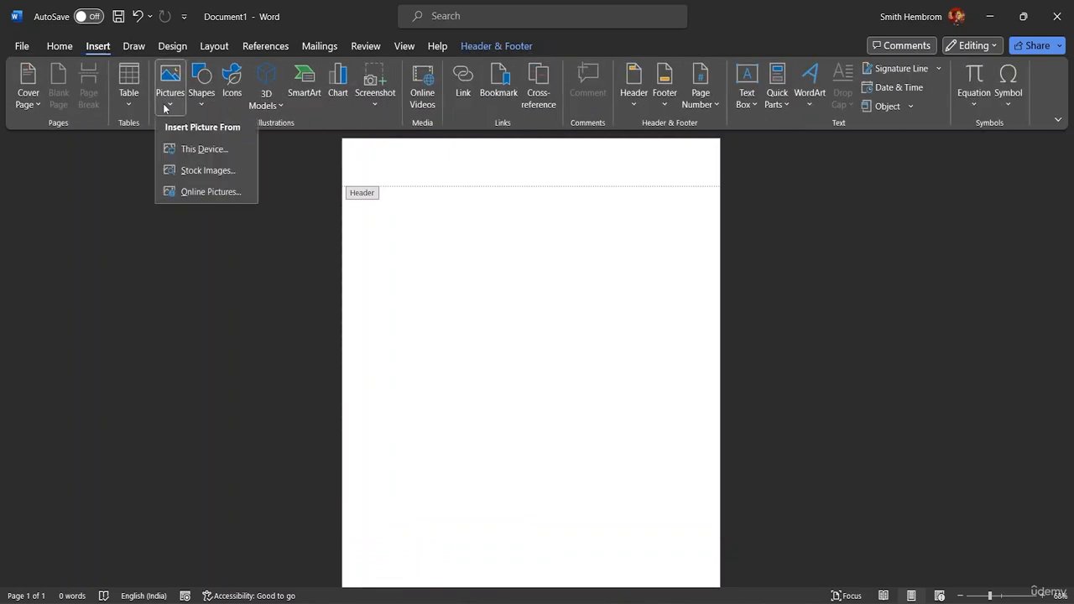
{"action": "left_click", "coordinate": [191, 157]}
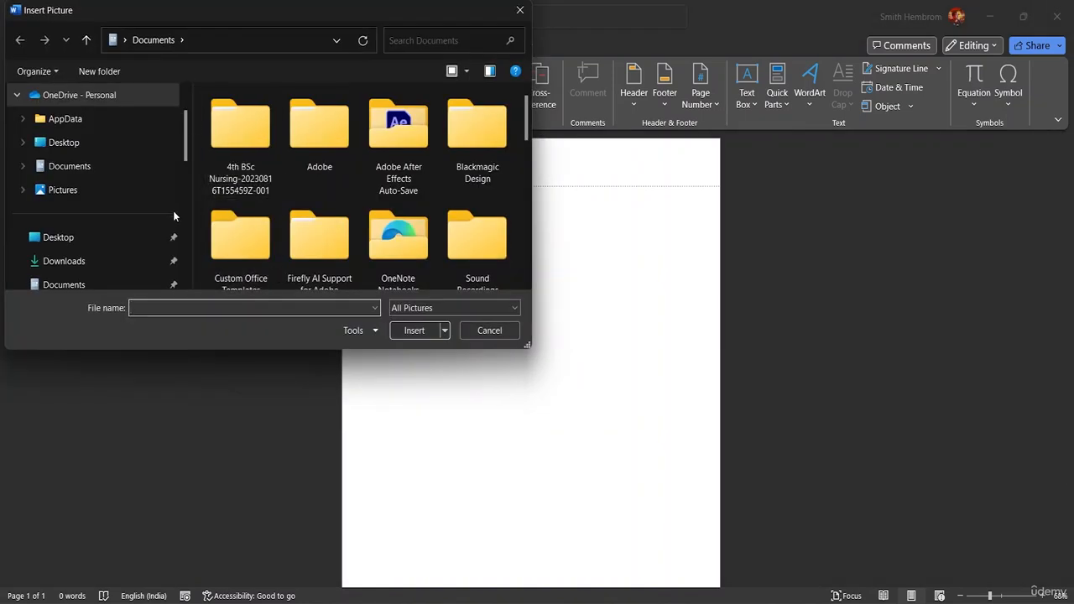
{"action": "left_click", "coordinate": [81, 263]}
{"action": "scroll", "coordinate": [143, 210], "scroll_direction": "down", "scroll_amount": 3}
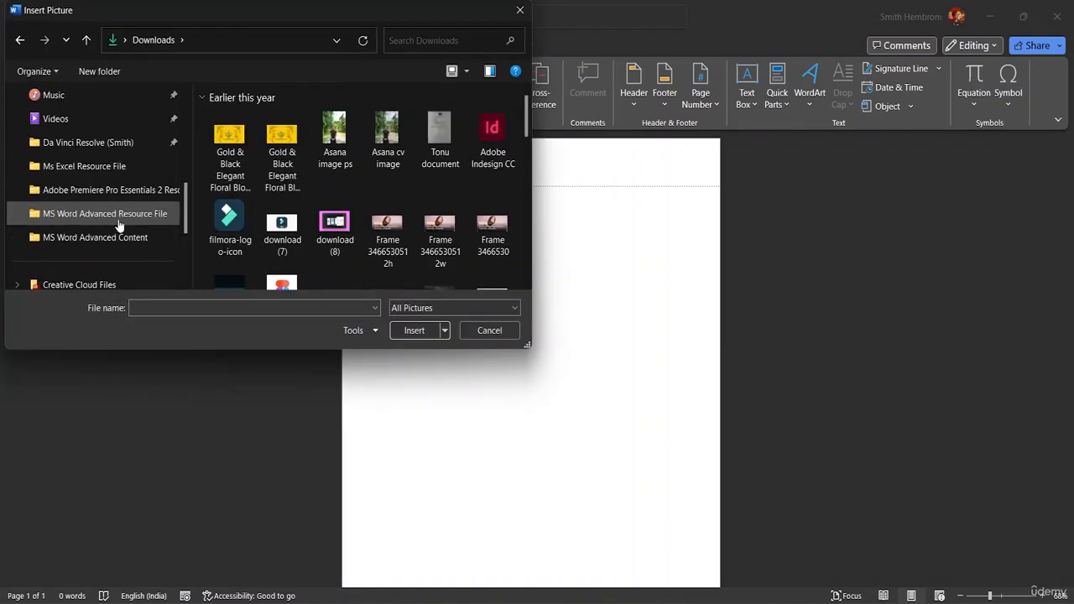
{"action": "left_click", "coordinate": [119, 223]}
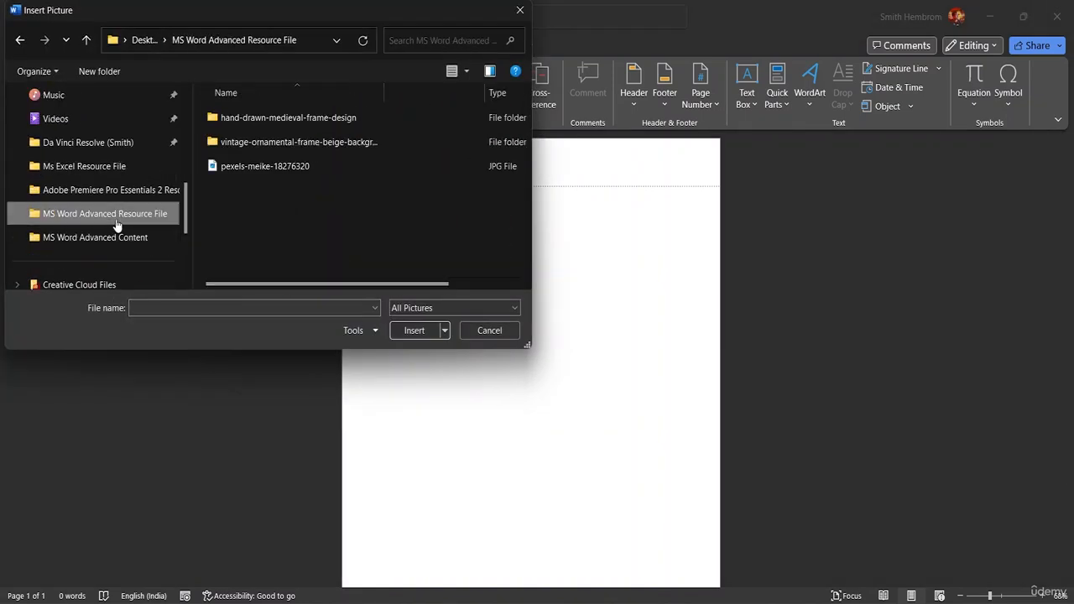
{"action": "left_click", "coordinate": [256, 173]}
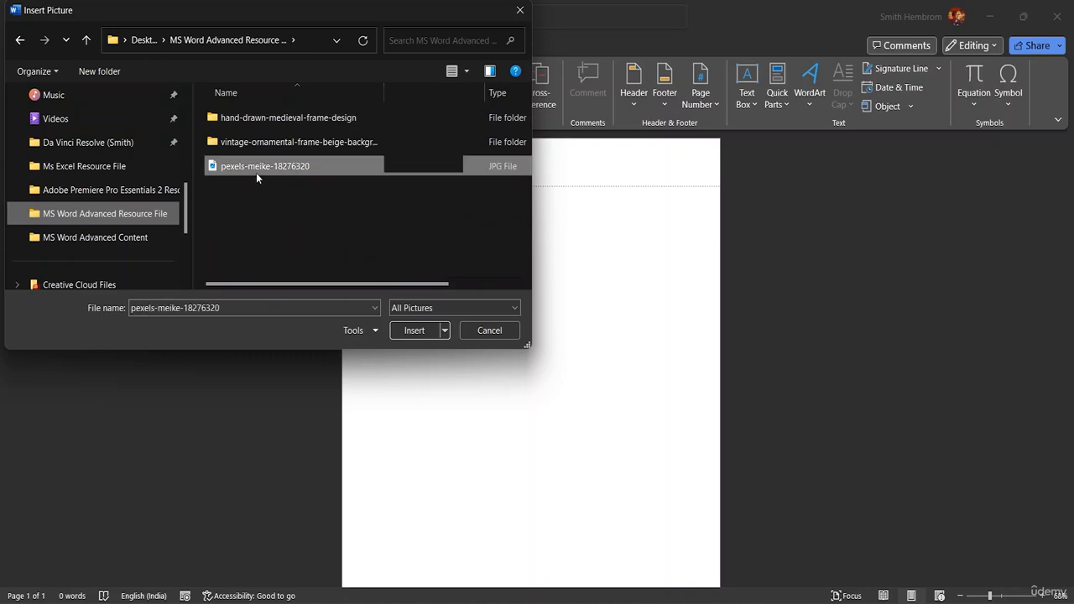
{"action": "left_click", "coordinate": [412, 331]}
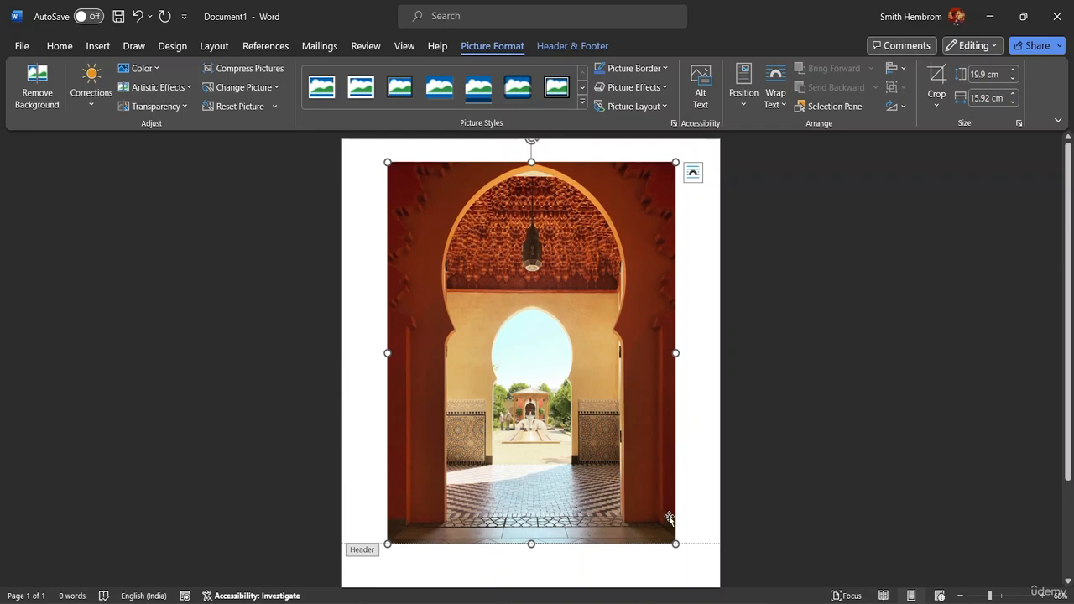
Step: Resize the arch photo to a 1.18 × 0.94 cm thumbnail at the header's top left
{"action": "left_click_drag", "start_coordinate": [676, 544], "coordinate": [403, 184]}
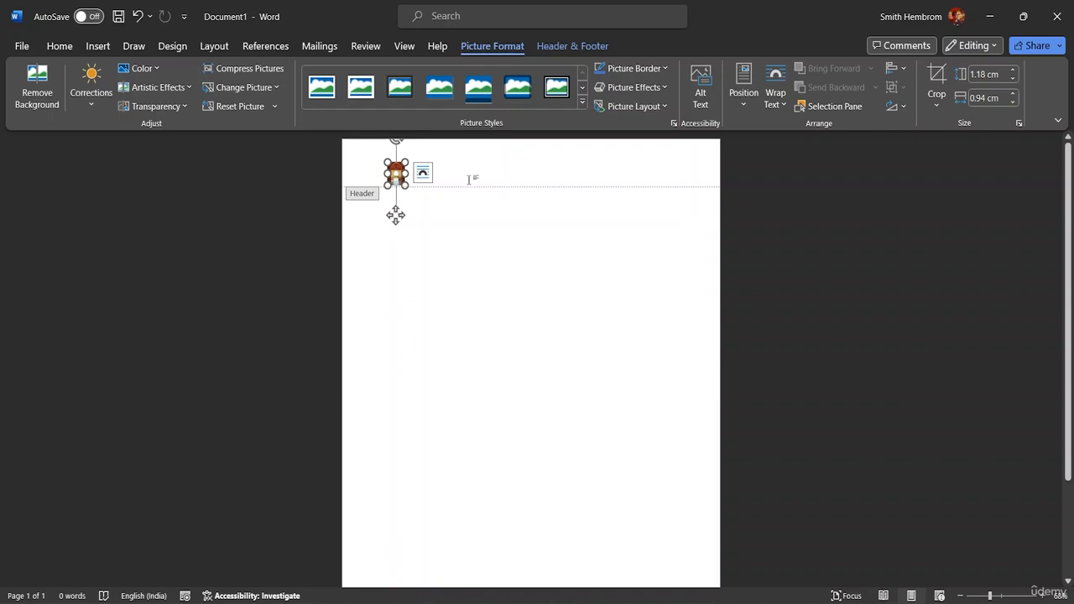
{"action": "left_click", "coordinate": [453, 178]}
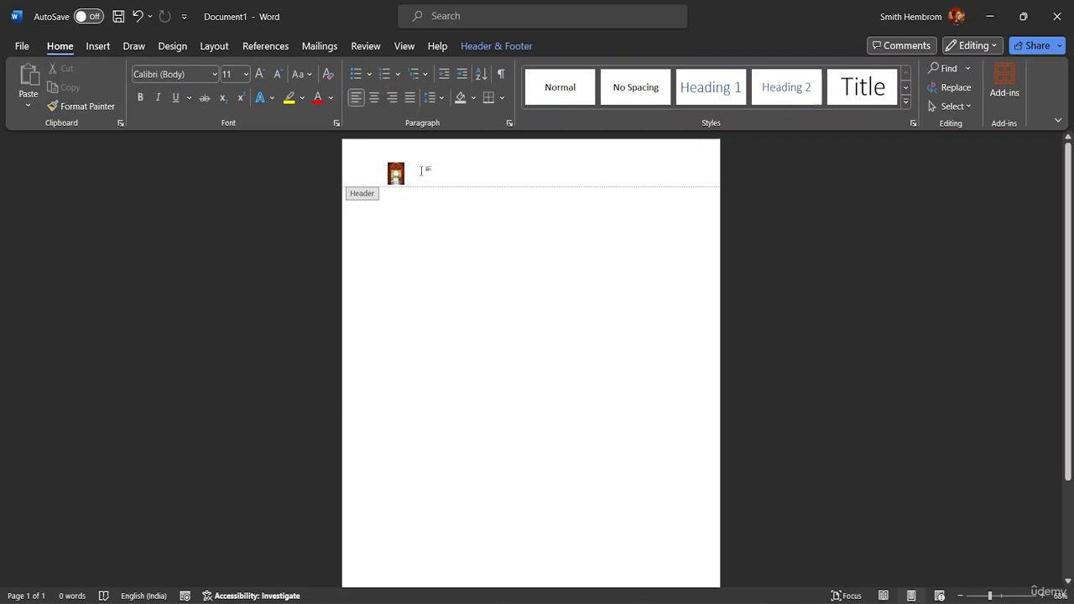
{"action": "key", "text": "alt"}
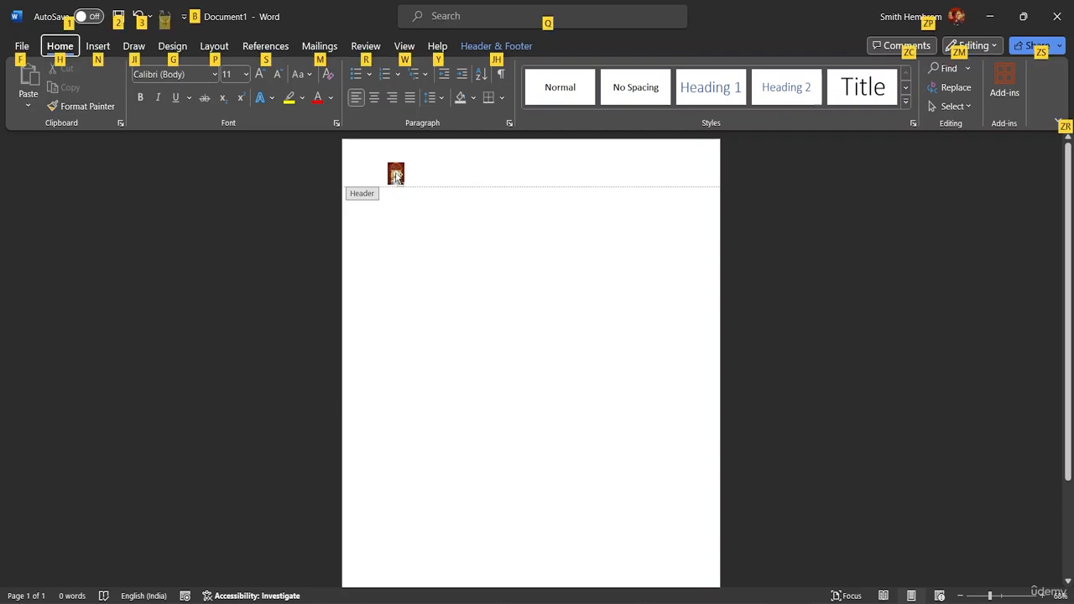
Step: Copy the thumbnail into a row of about ten across the header, deleting the stray second-line copy
{"action": "left_click_drag", "start_coordinate": [396, 176], "coordinate": [666, 172]}
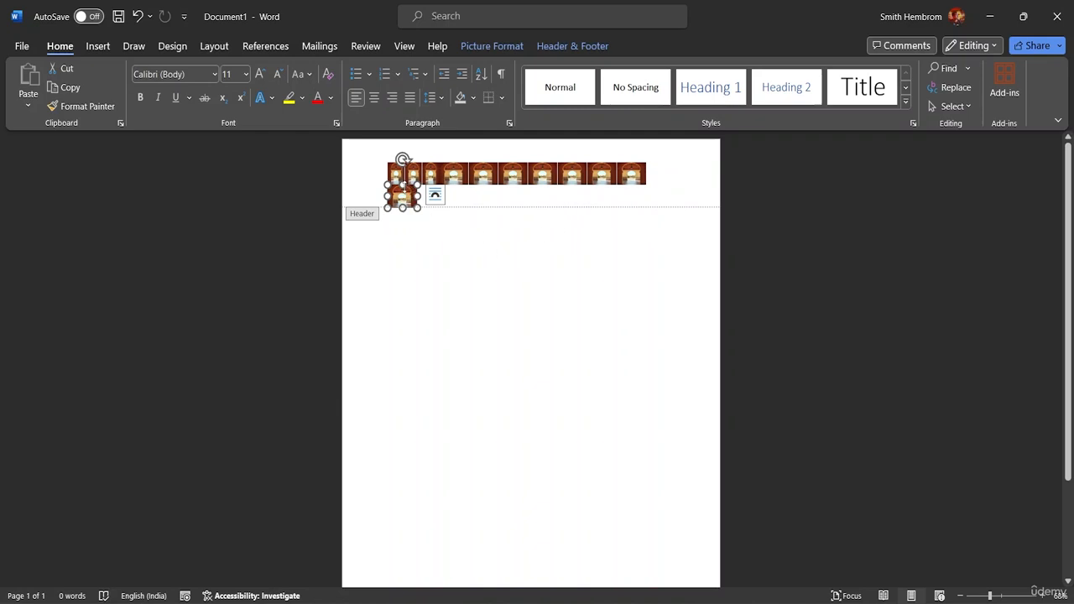
{"action": "left_click", "coordinate": [357, 173]}
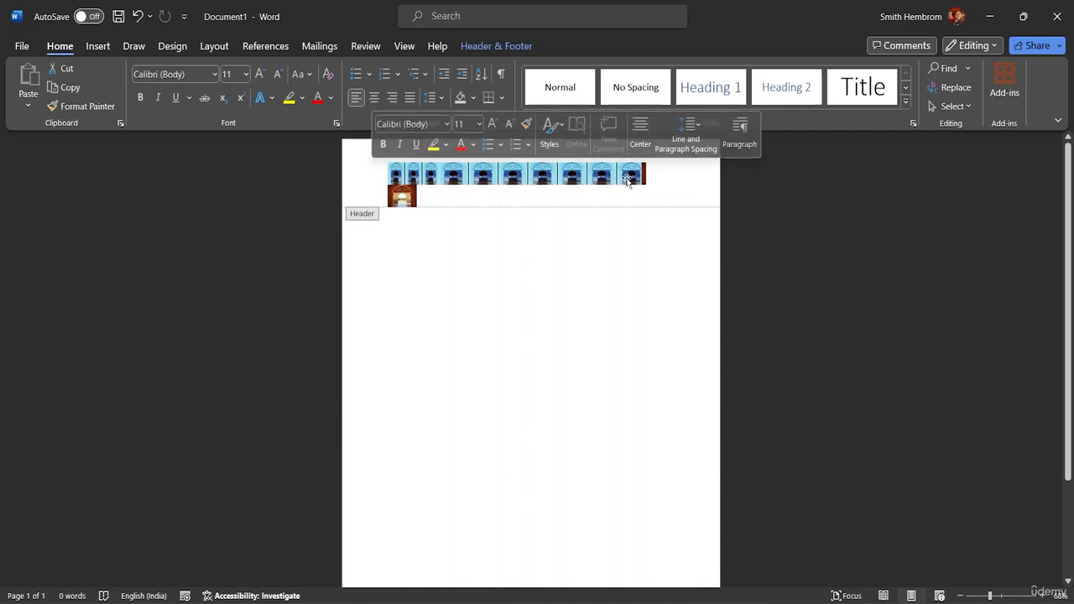
{"action": "left_click", "coordinate": [670, 193]}
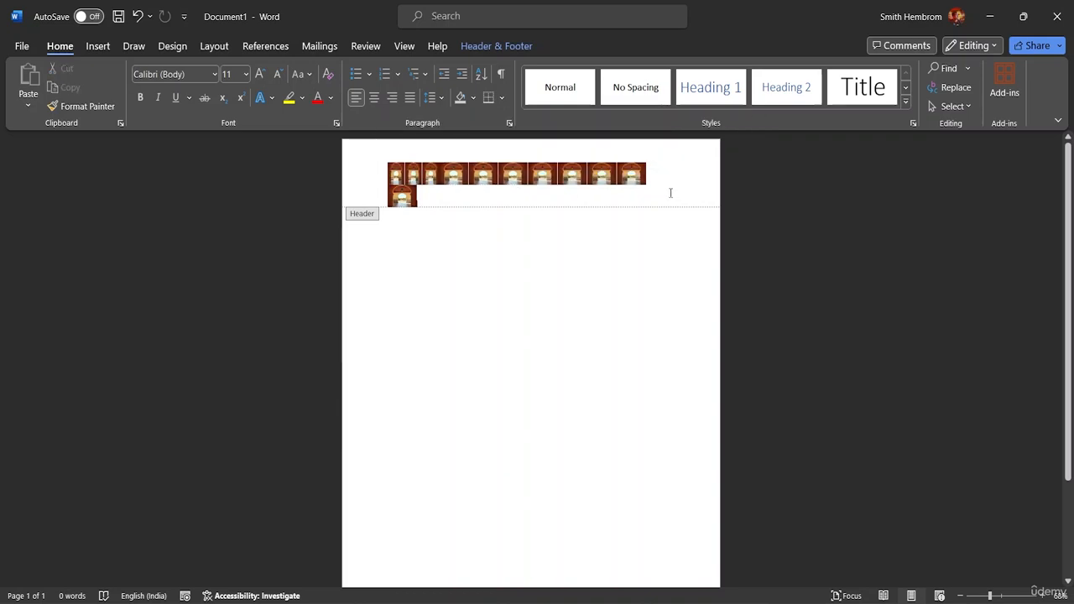
{"action": "left_click", "coordinate": [402, 198]}
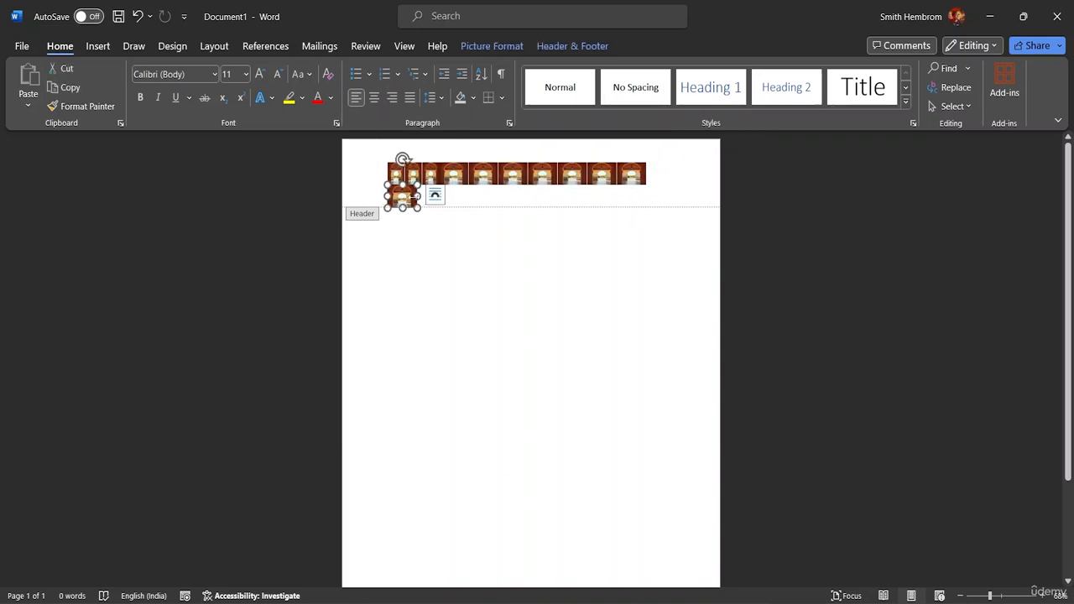
{"action": "key", "text": "Delete"}
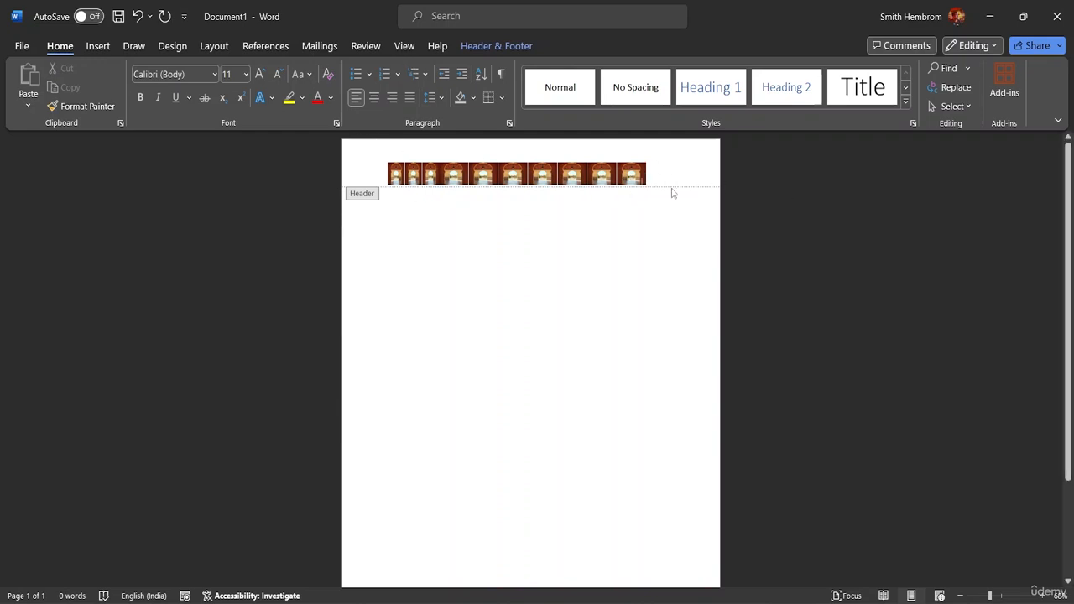
{"action": "left_click", "coordinate": [632, 172]}
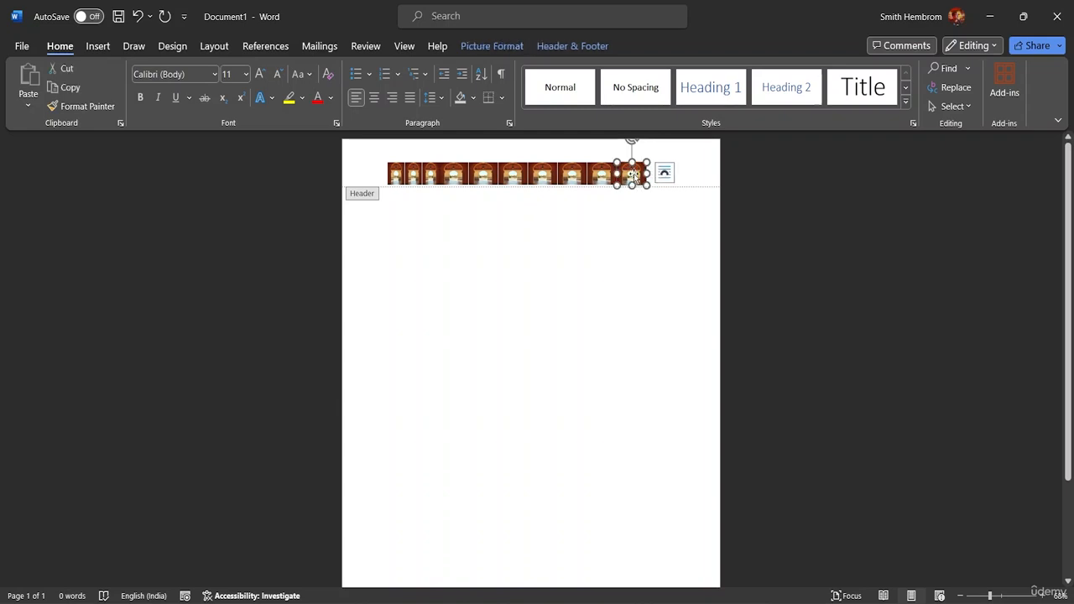
Step: Give the last header picture Behind Text wrapping and slide it to the row's right end
{"action": "left_click", "coordinate": [495, 46]}
{"action": "left_click", "coordinate": [782, 105]}
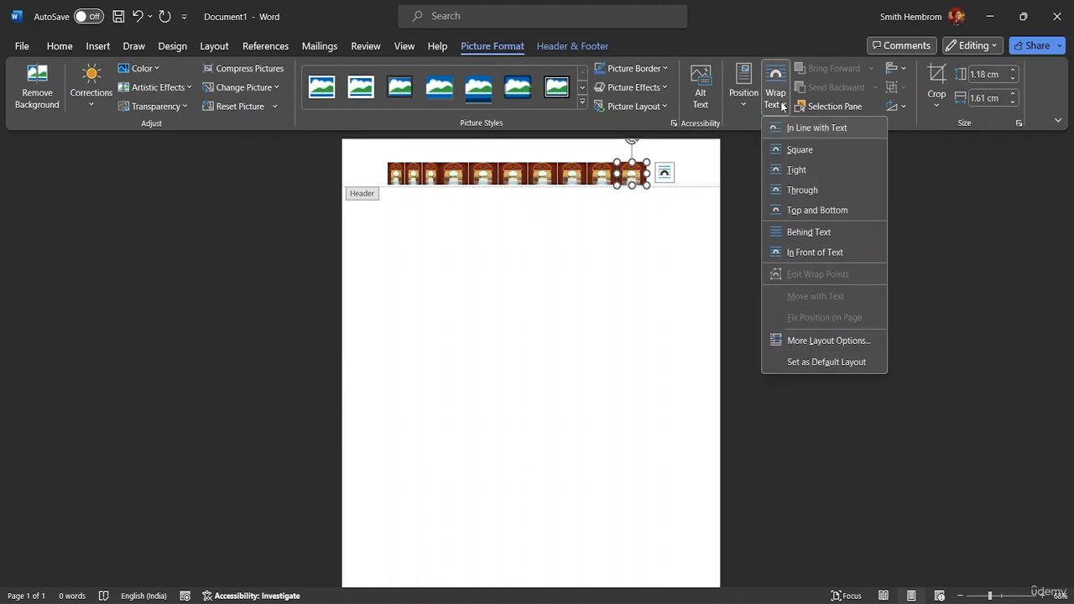
{"action": "left_click", "coordinate": [799, 231]}
{"action": "left_click", "coordinate": [631, 175]}
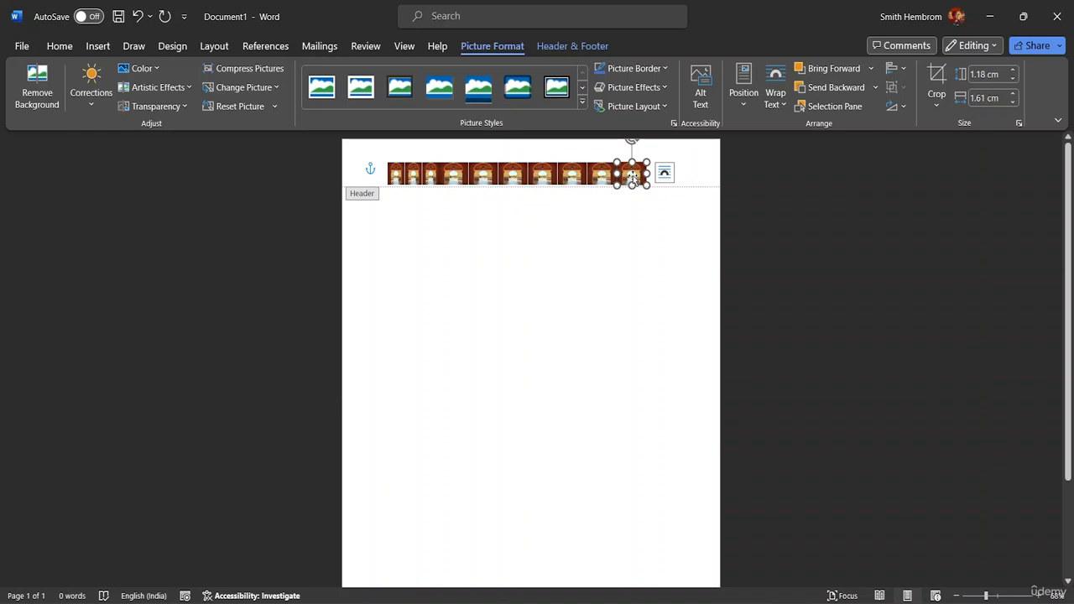
{"action": "mouse_move", "coordinate": [632, 175]}
{"action": "left_mouse_down"}
{"action": "mouse_move", "coordinate": [647, 173]}
{"action": "mouse_move", "coordinate": [641, 165]}
{"action": "mouse_move", "coordinate": [632, 177]}
{"action": "left_mouse_up"}
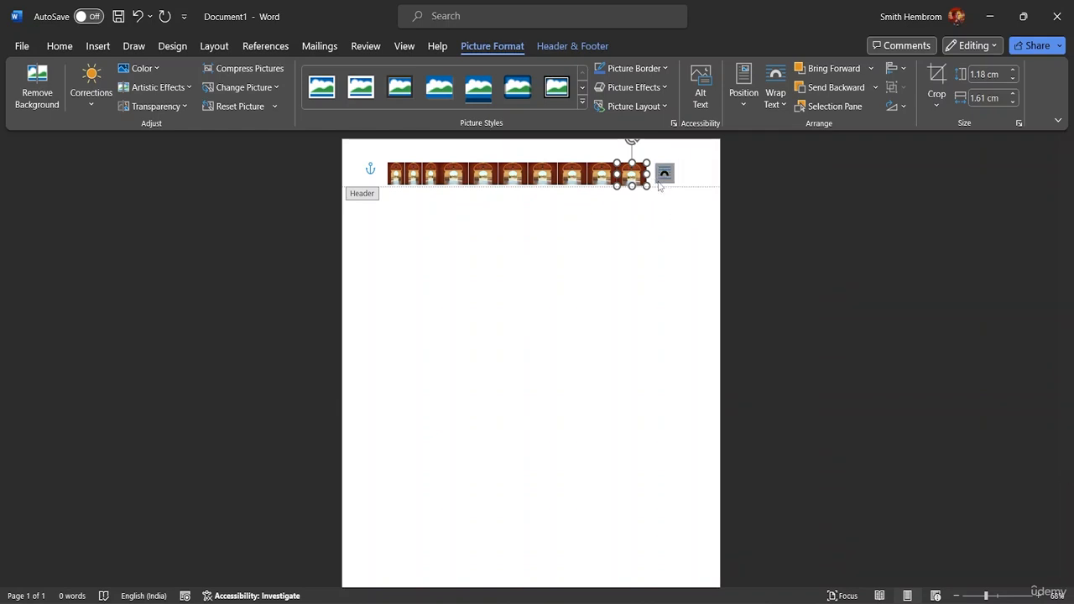
{"action": "left_click_drag", "start_coordinate": [638, 176], "coordinate": [657, 168]}
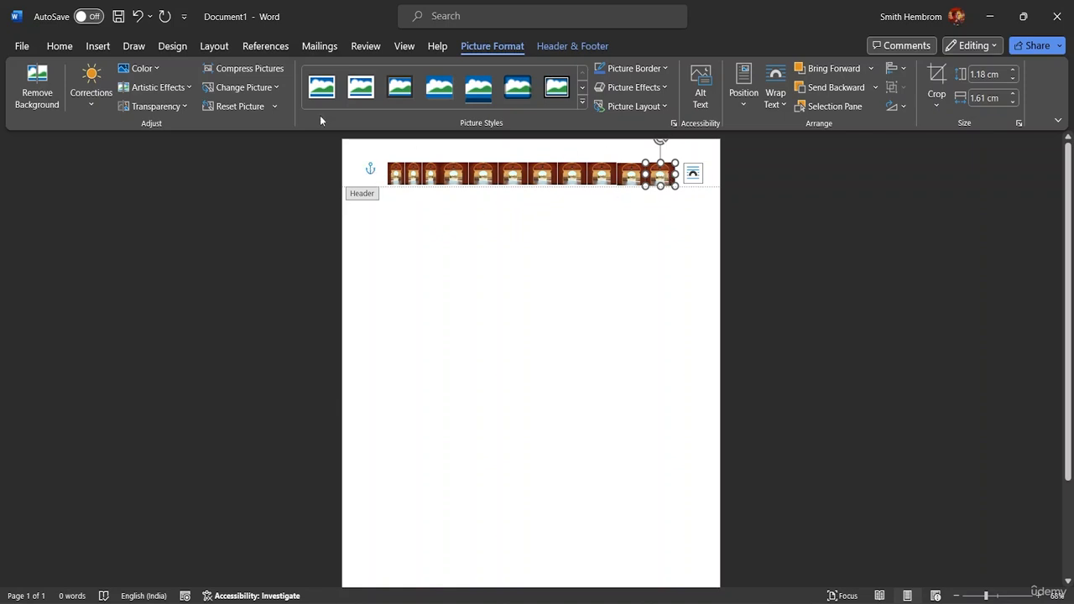
Step: Turn on Select Objects and marquee-select the two rightmost header pictures
{"action": "left_click", "coordinate": [59, 46]}
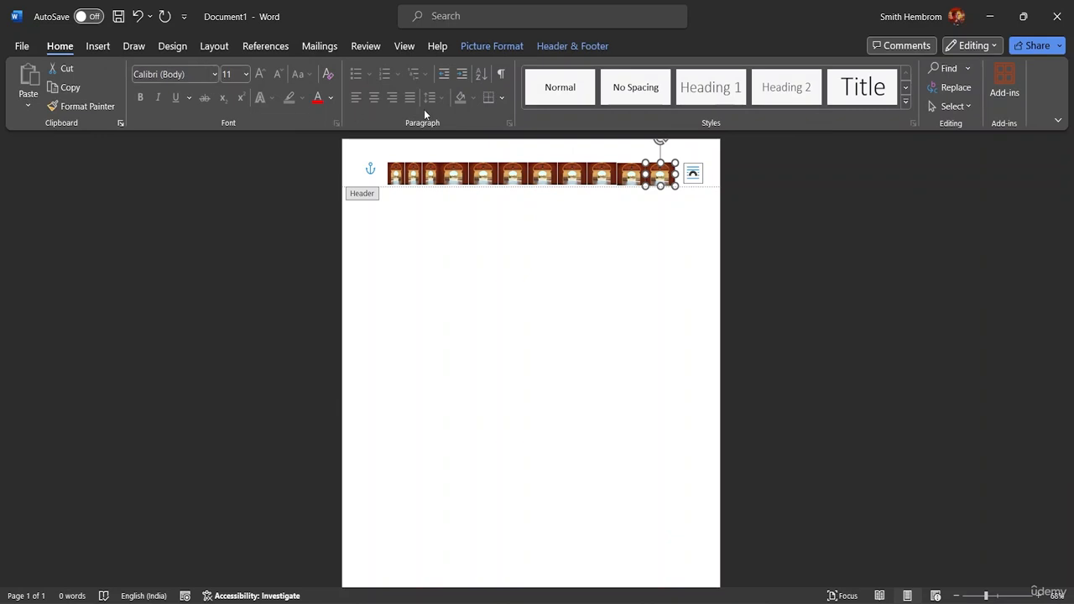
{"action": "left_click", "coordinate": [969, 106]}
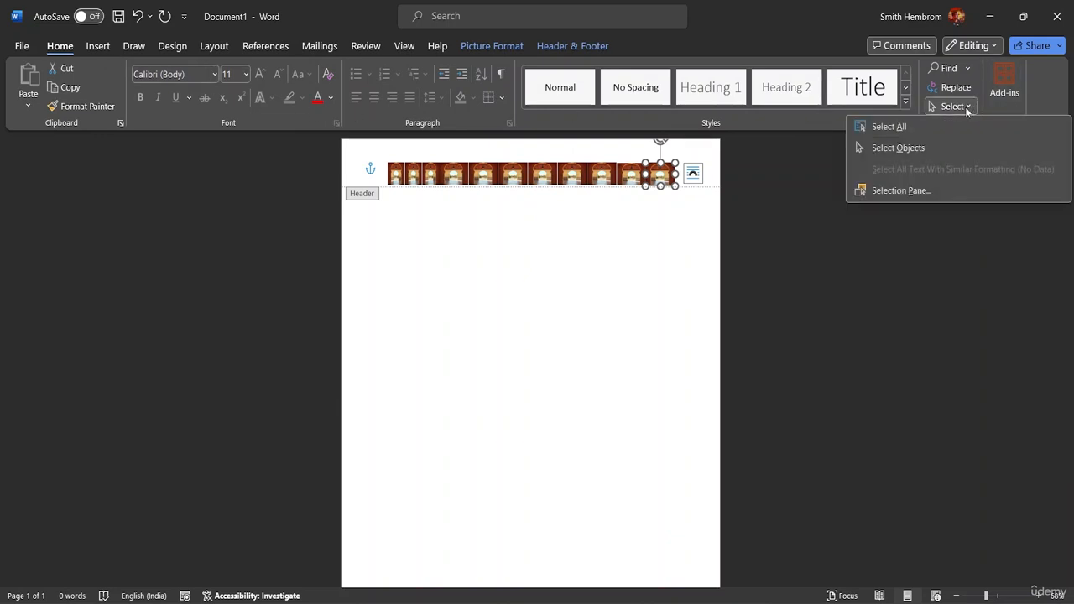
{"action": "left_click", "coordinate": [883, 148]}
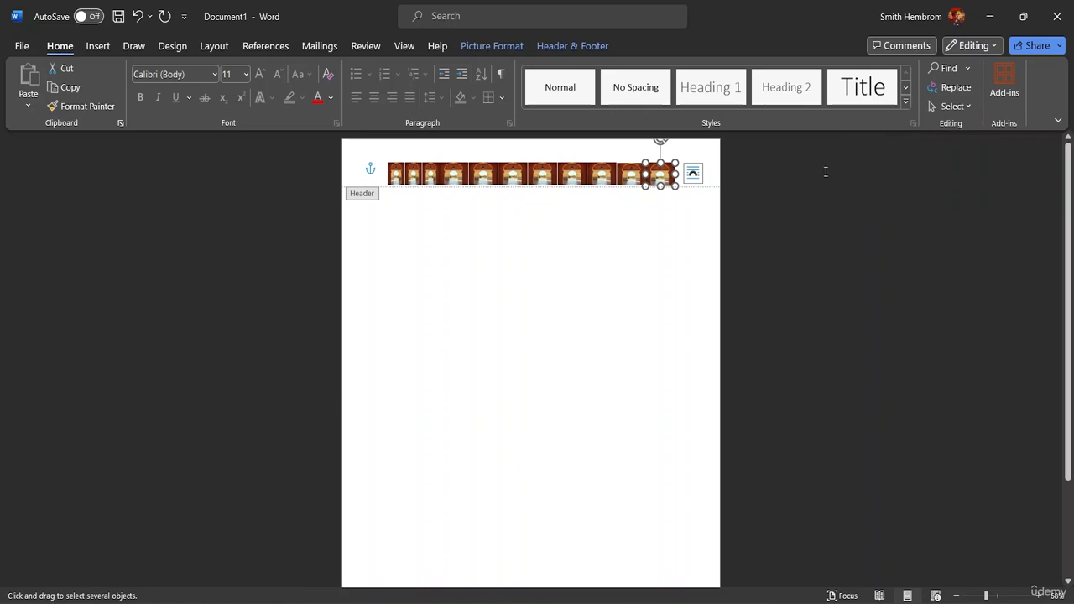
{"action": "left_click_drag", "start_coordinate": [383, 152], "coordinate": [686, 174]}
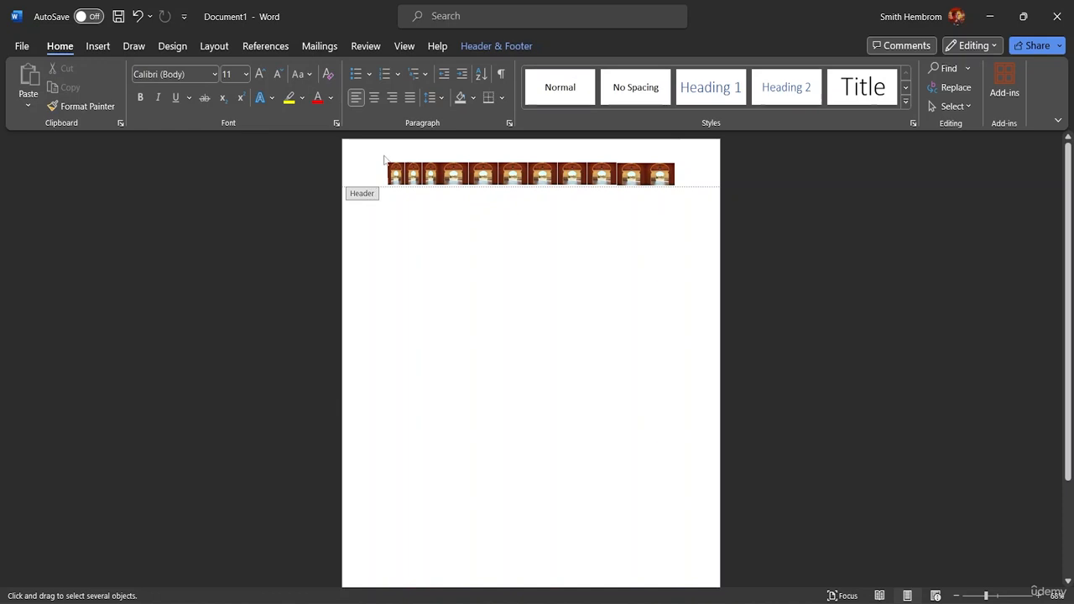
{"action": "left_click_drag", "start_coordinate": [384, 157], "coordinate": [683, 218]}
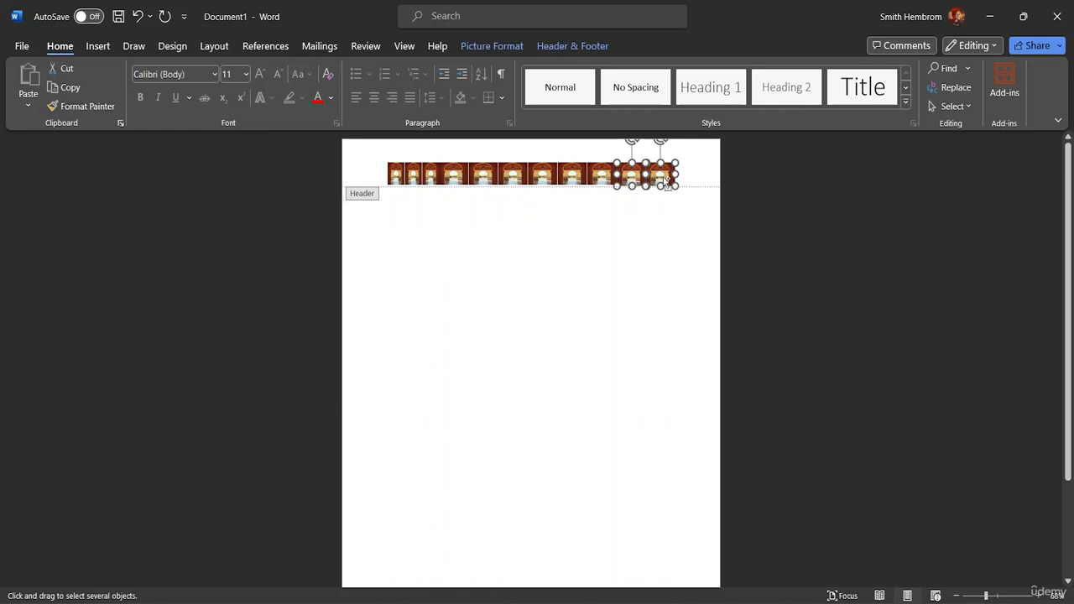
Step: Delete the dragged picture pair, copy the rightmost header picture, and close the header
{"action": "left_click_drag", "start_coordinate": [667, 180], "coordinate": [673, 226]}
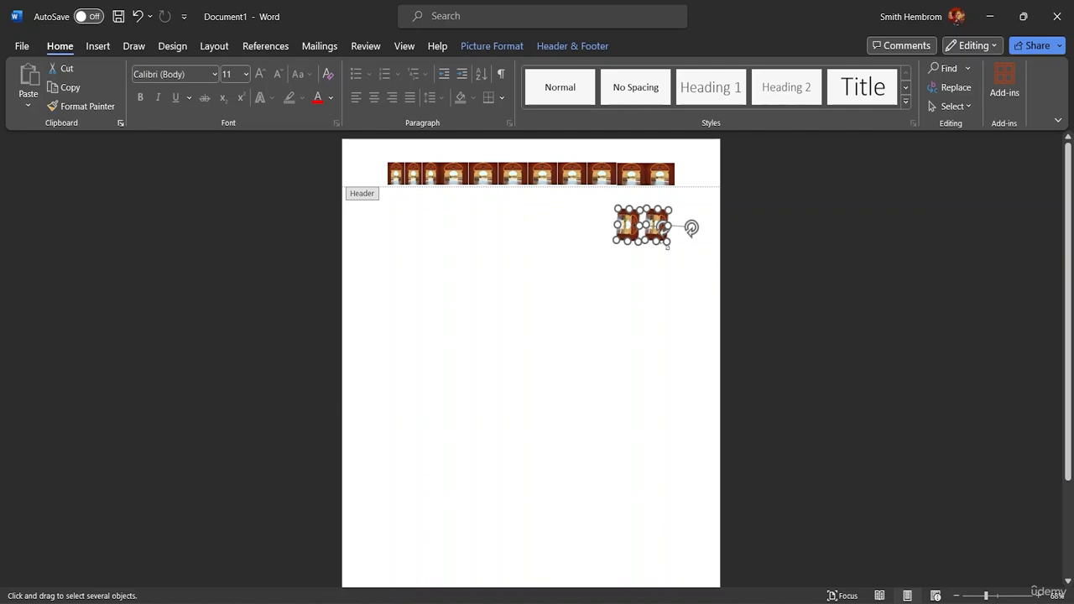
{"action": "key", "text": "Delete"}
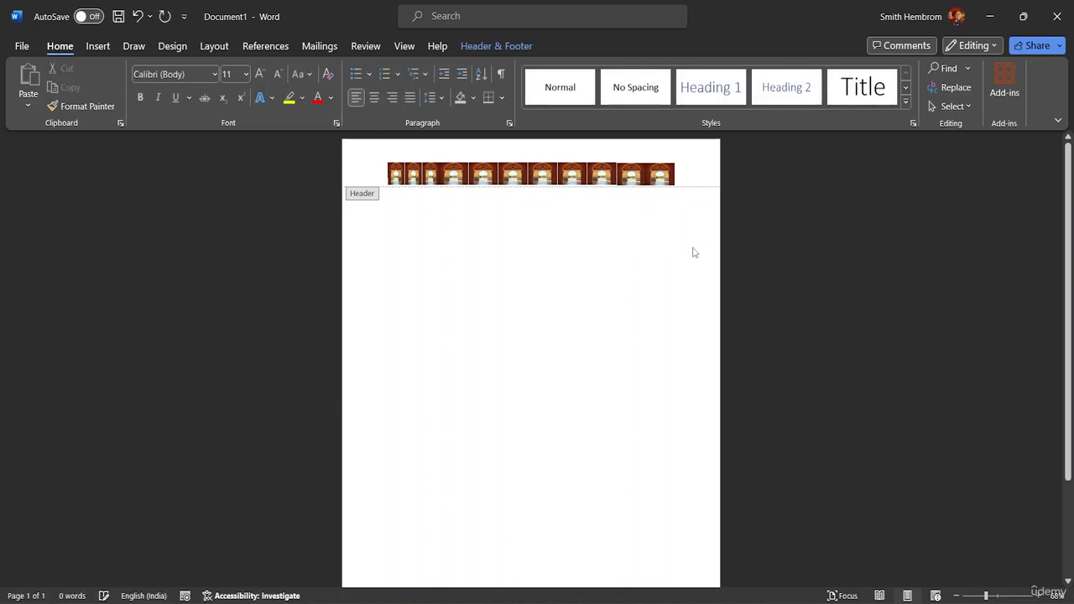
{"action": "left_click", "coordinate": [661, 175]}
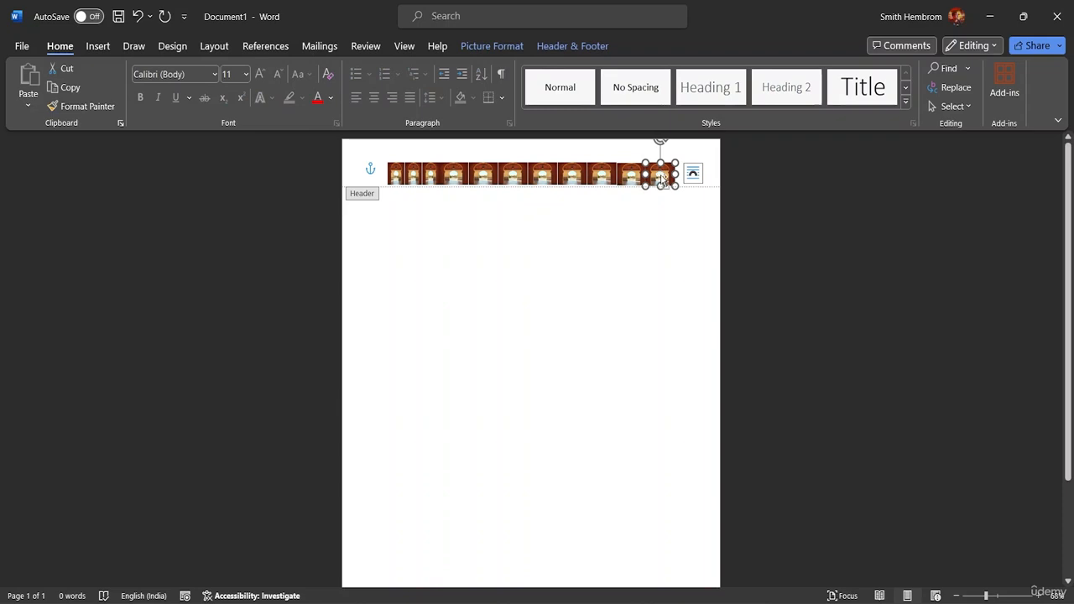
{"action": "key", "text": "ctrl+c"}
{"action": "double_click", "coordinate": [663, 240]}
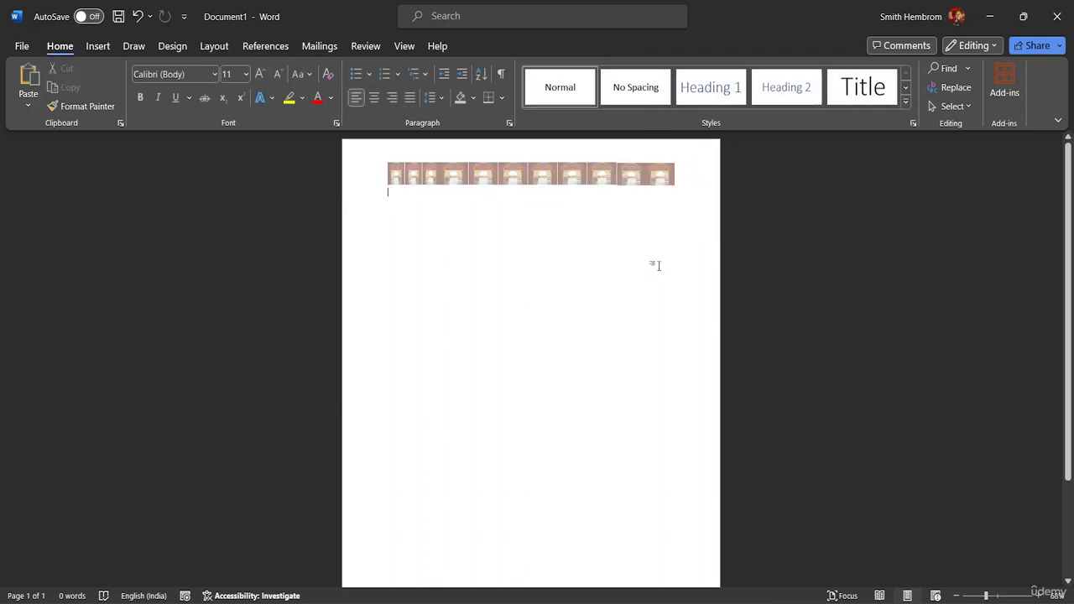
Step: Paste the picture at the right edge below the header and stack three copies downward
{"action": "key", "text": "ctrl+v"}
{"action": "left_click_drag", "start_coordinate": [404, 198], "coordinate": [662, 265]}
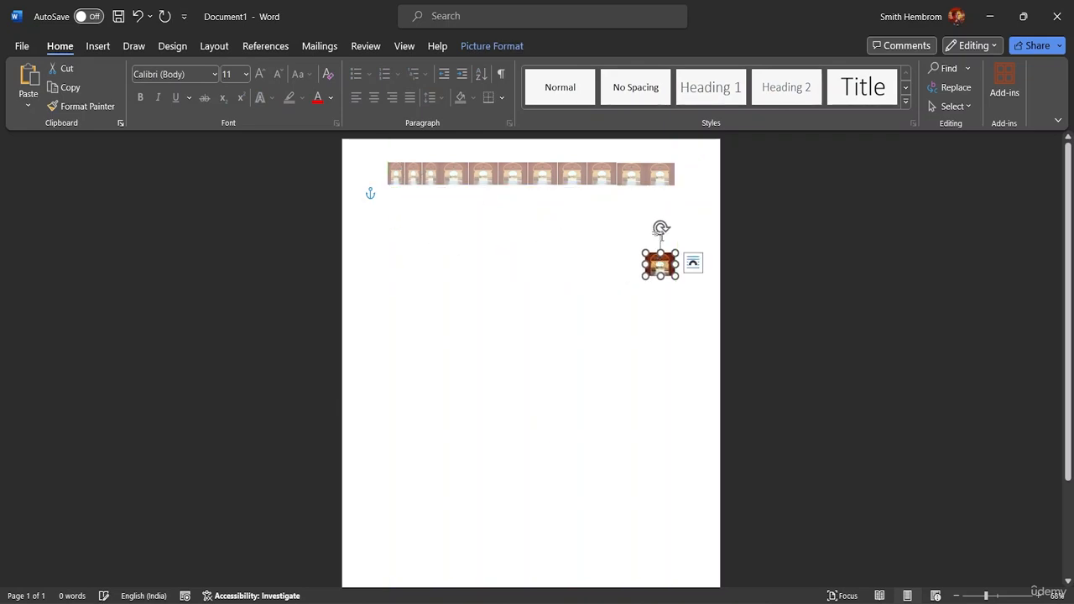
{"action": "left_click_drag", "start_coordinate": [664, 227], "coordinate": [678, 267]}
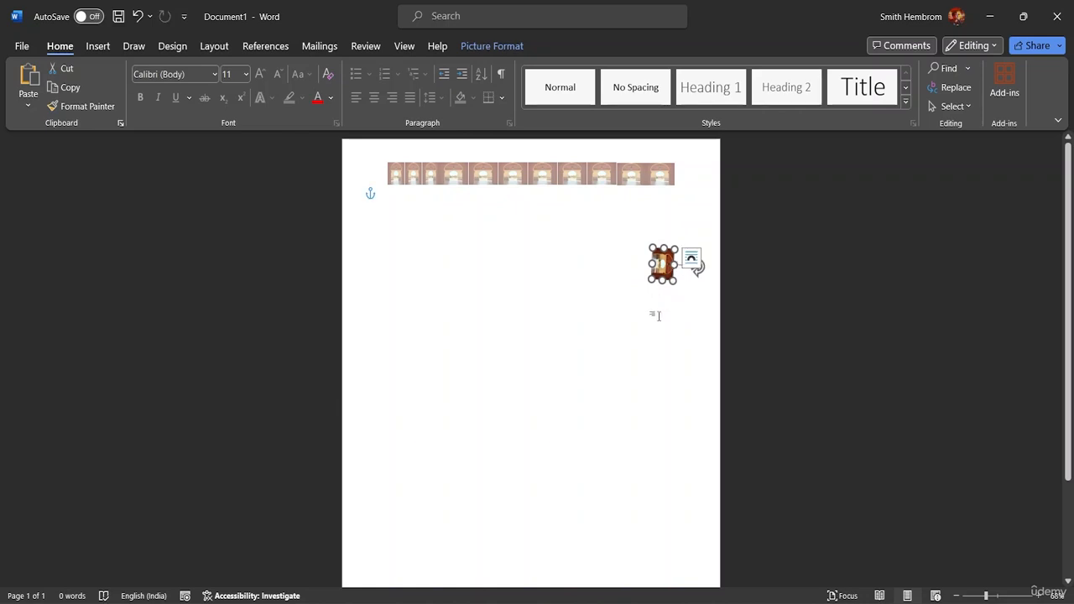
{"action": "key", "text": "ctrl+z"}
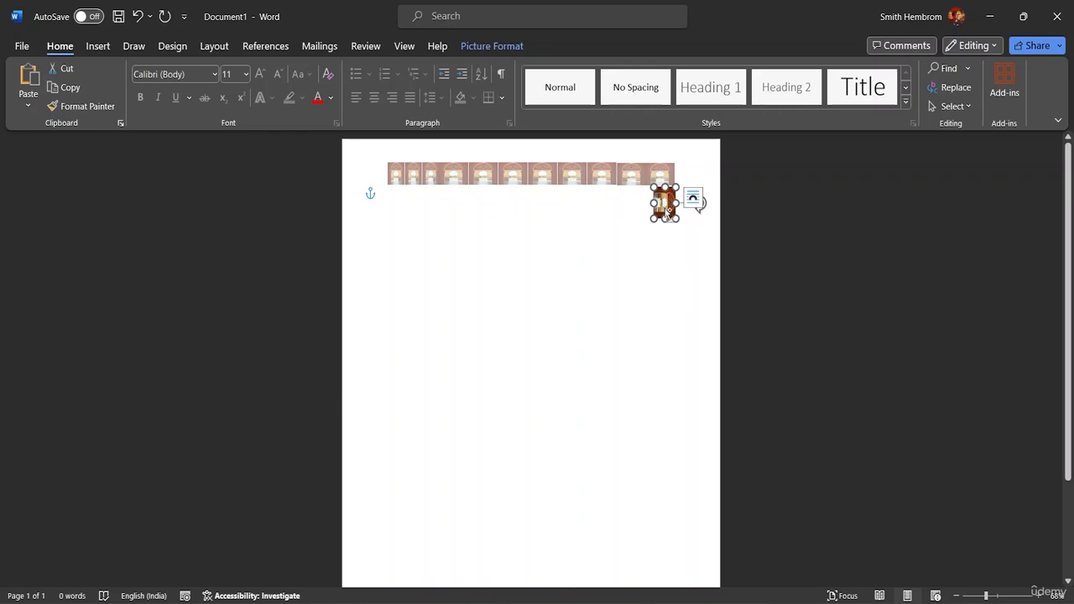
{"action": "left_click_drag", "start_coordinate": [663, 201], "coordinate": [663, 261]}
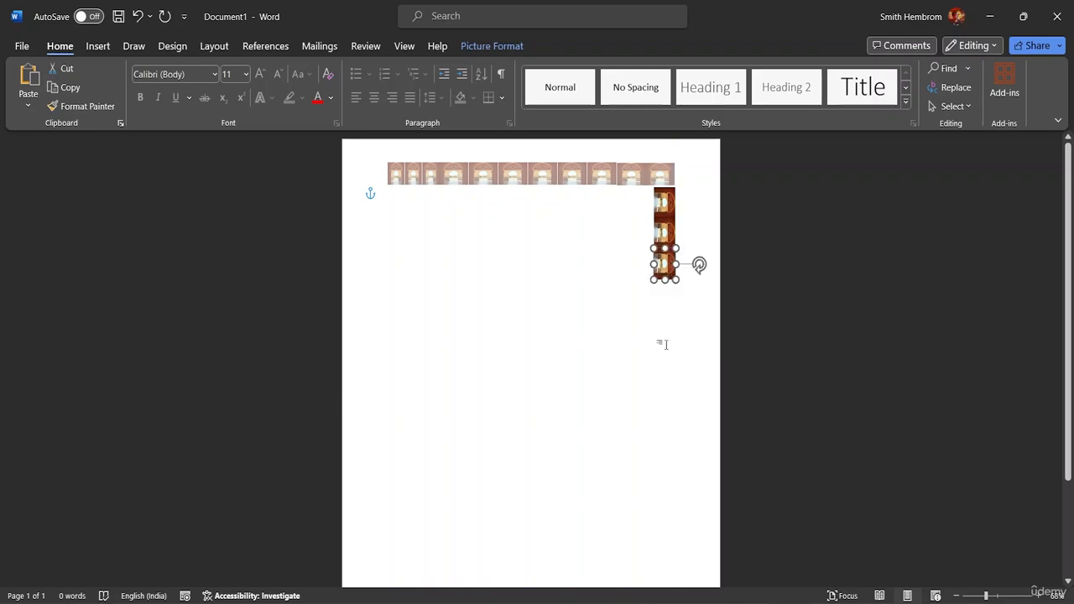
{"action": "left_click", "coordinate": [662, 340]}
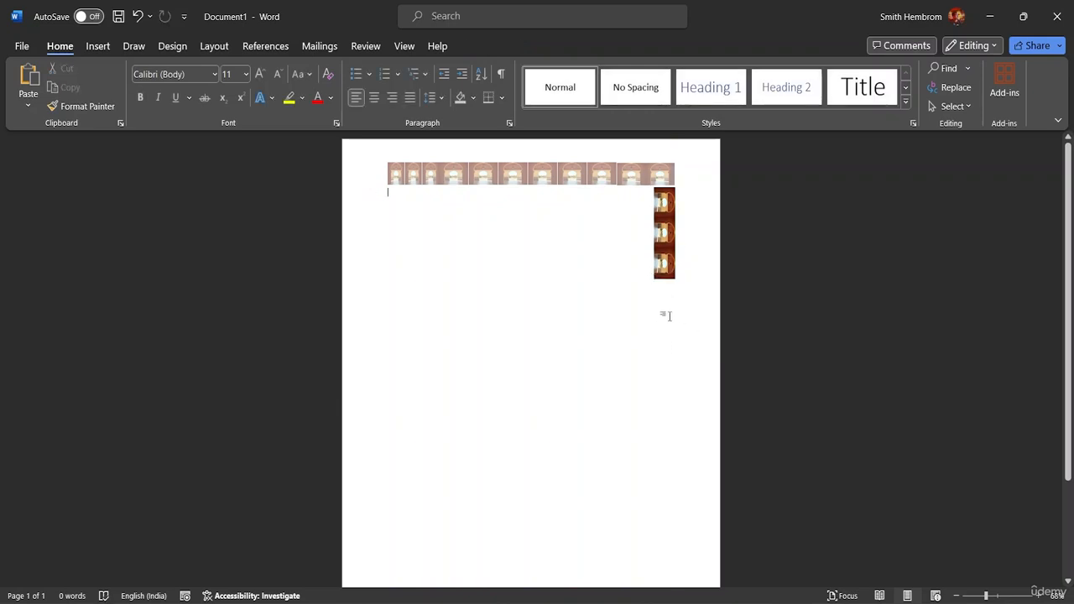
Step: Switch the Select tool to Select Objects mode so pictures can be marquee-selected
{"action": "left_click", "coordinate": [951, 106]}
{"action": "left_click", "coordinate": [923, 151]}
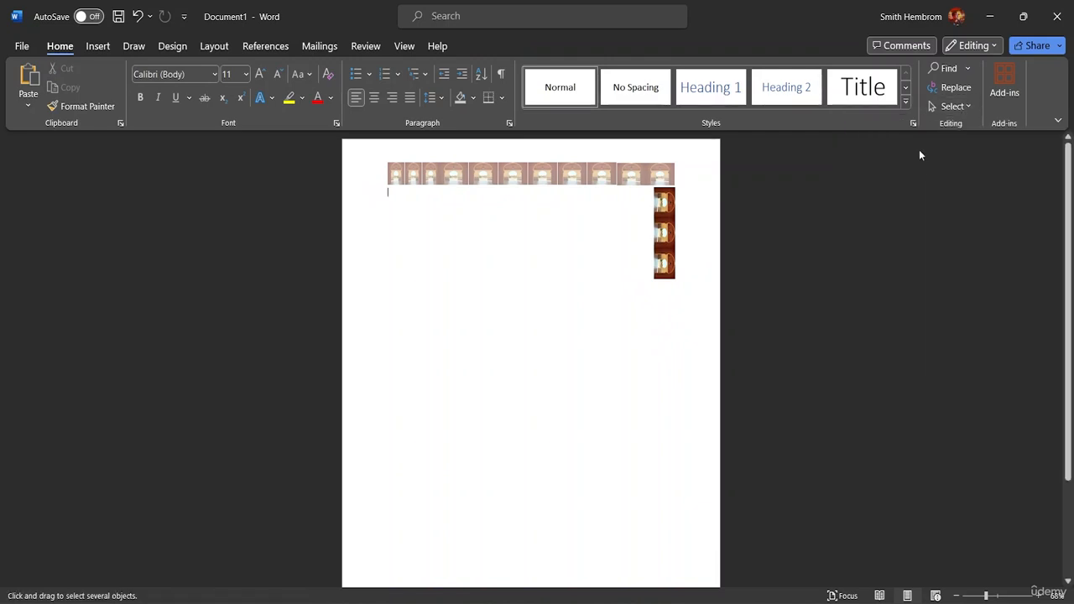
{"action": "left_click", "coordinate": [951, 105]}
{"action": "left_click", "coordinate": [887, 147]}
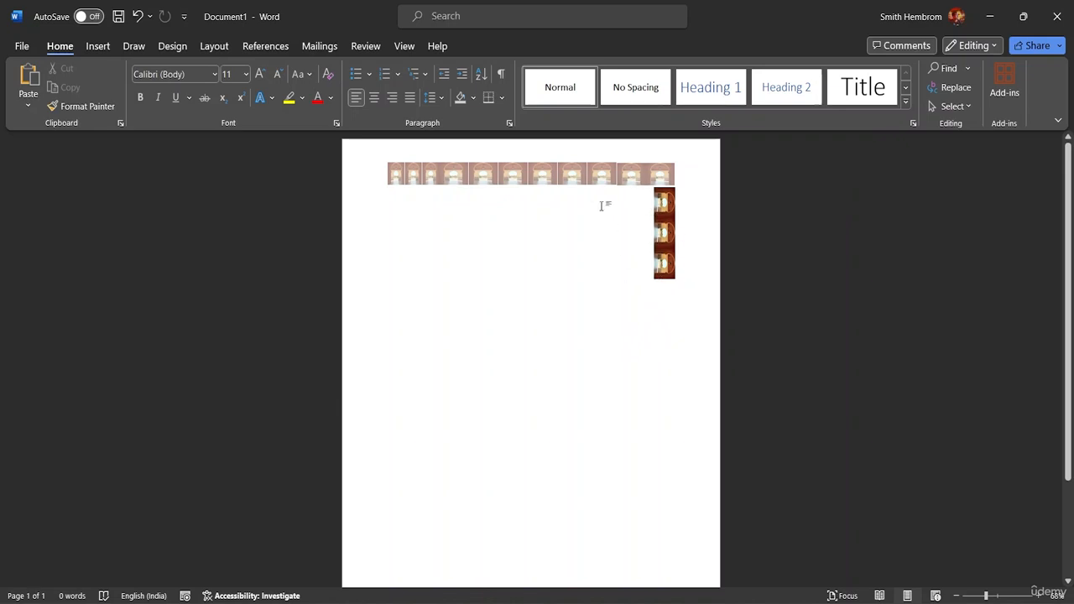
{"action": "left_click", "coordinate": [952, 105]}
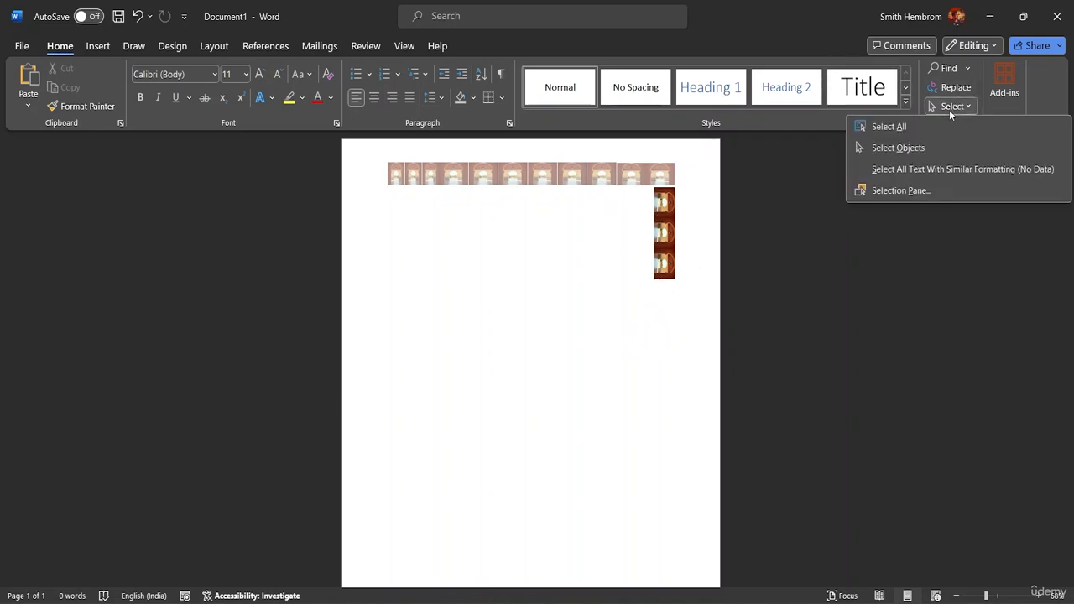
{"action": "left_click", "coordinate": [899, 148]}
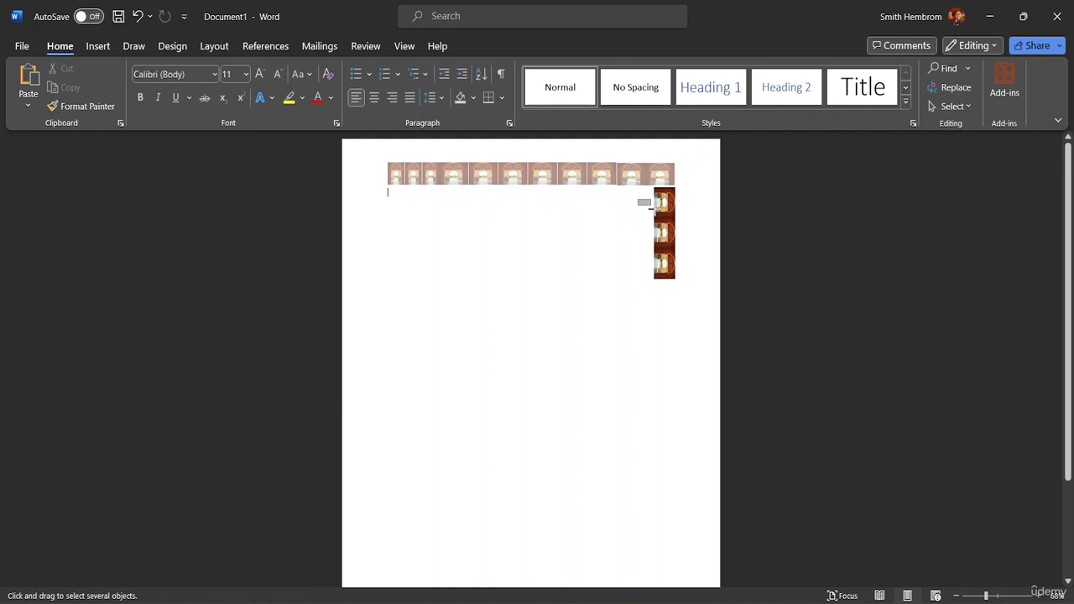
Step: Copy the lower two arch pictures further down, making five stacked thumbnails in the right column
{"action": "left_click_drag", "start_coordinate": [637, 199], "coordinate": [676, 308]}
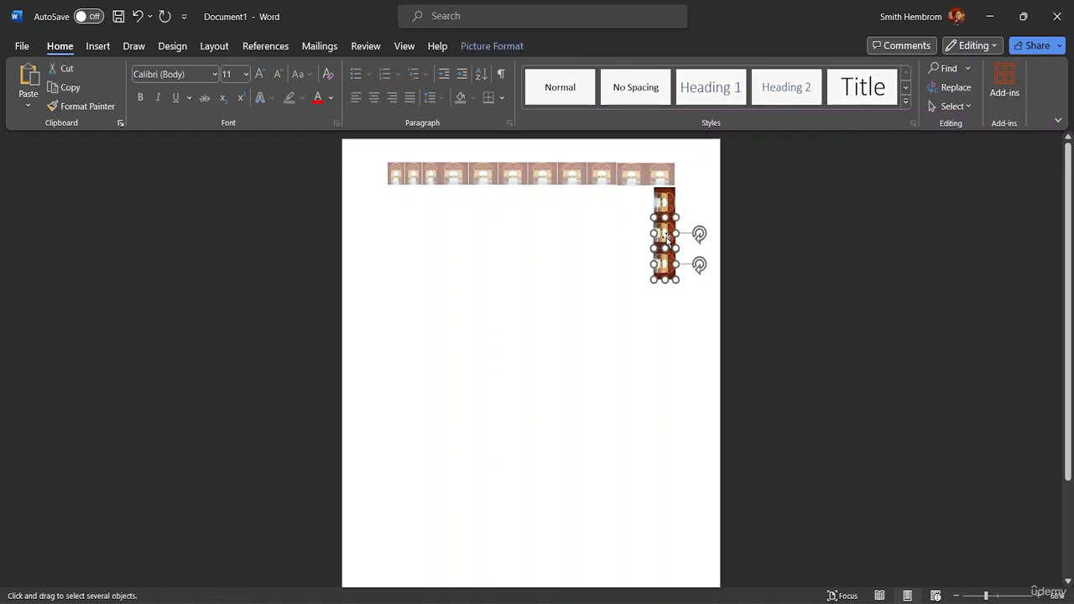
{"action": "left_click_drag", "start_coordinate": [664, 237], "coordinate": [670, 288]}
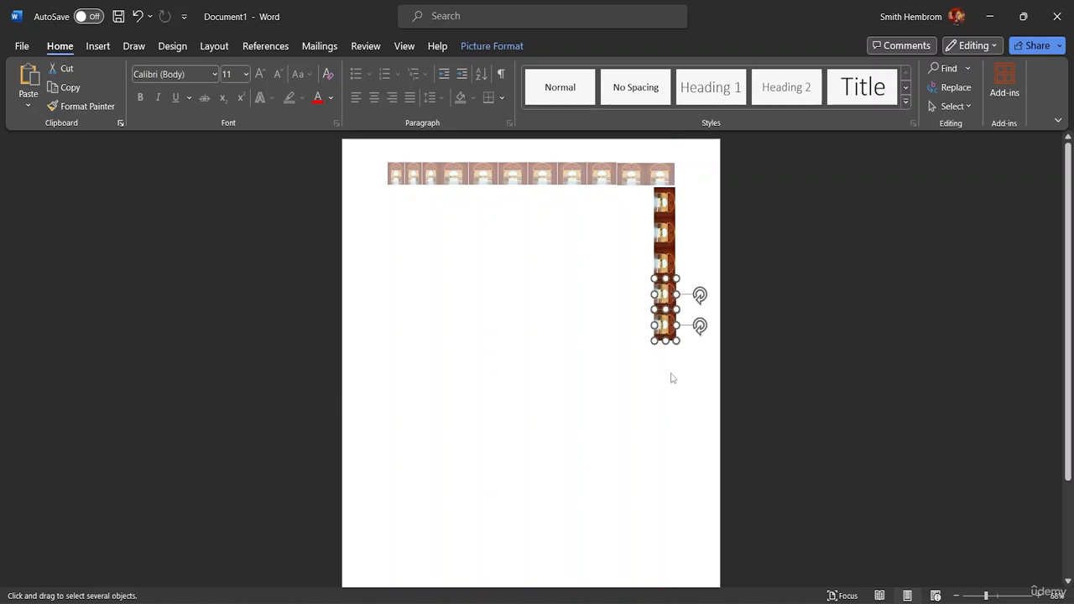
{"action": "left_click_drag", "start_coordinate": [671, 373], "coordinate": [657, 190]}
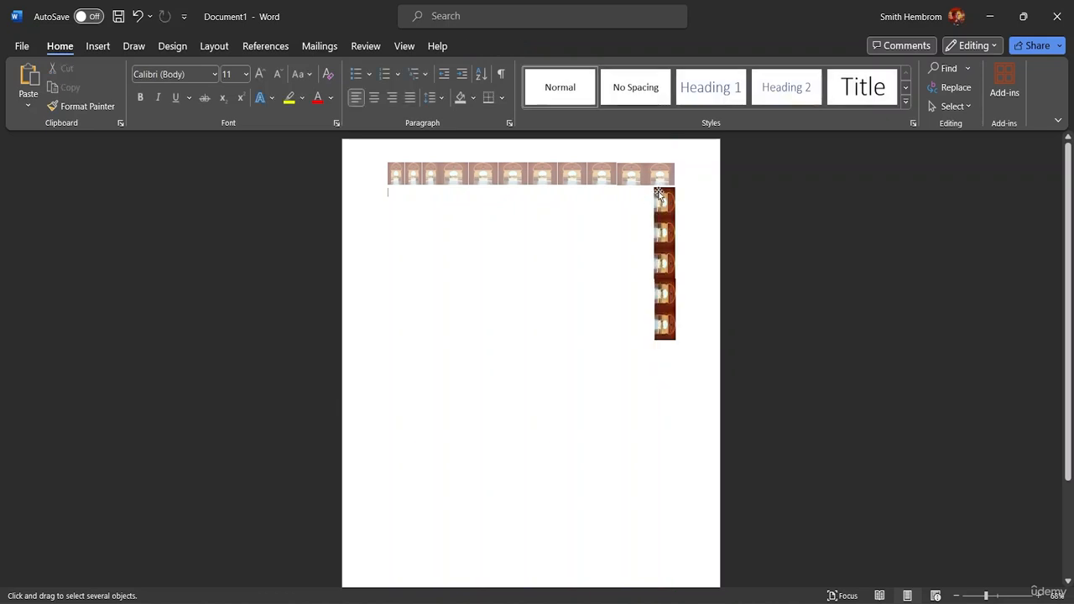
{"action": "left_click_drag", "start_coordinate": [662, 380], "coordinate": [752, 197]}
{"action": "left_click_drag", "start_coordinate": [603, 201], "coordinate": [782, 415]}
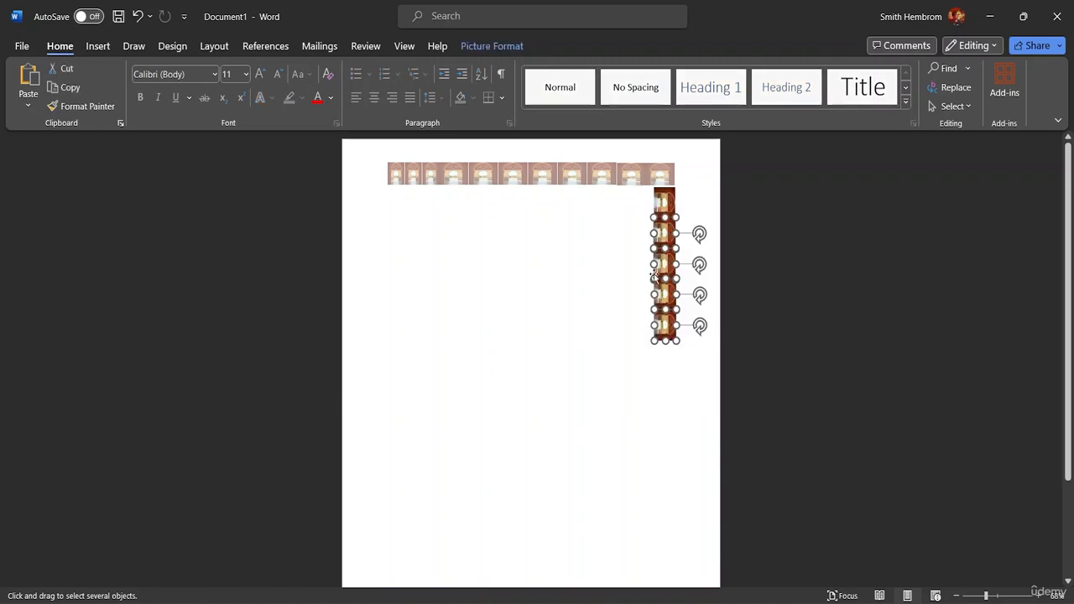
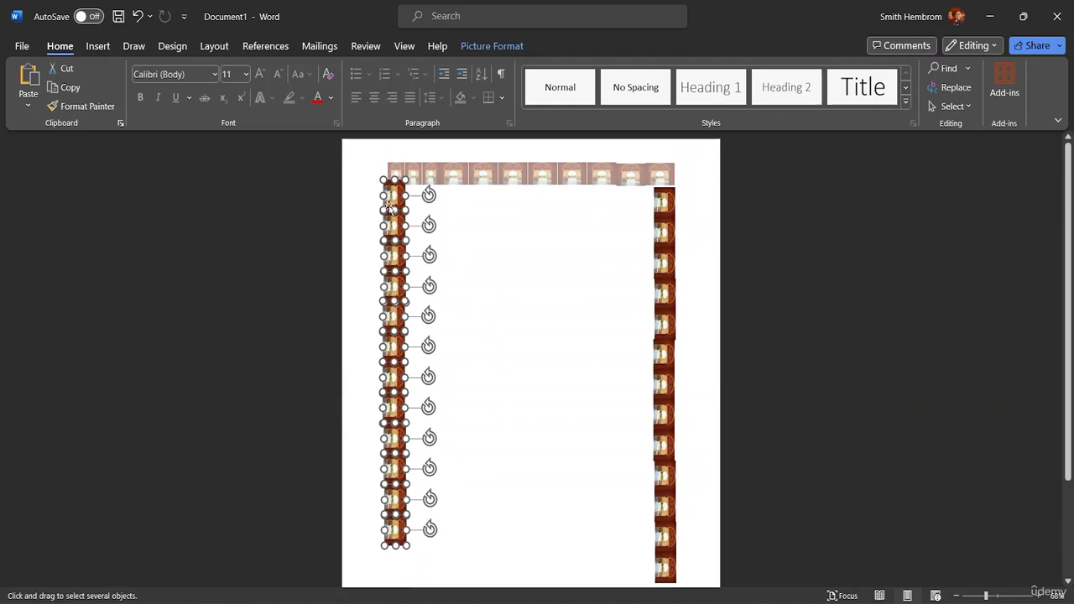
Step: Deselect the border pictures and zoom the page to 100%
{"action": "left_click", "coordinate": [494, 299]}
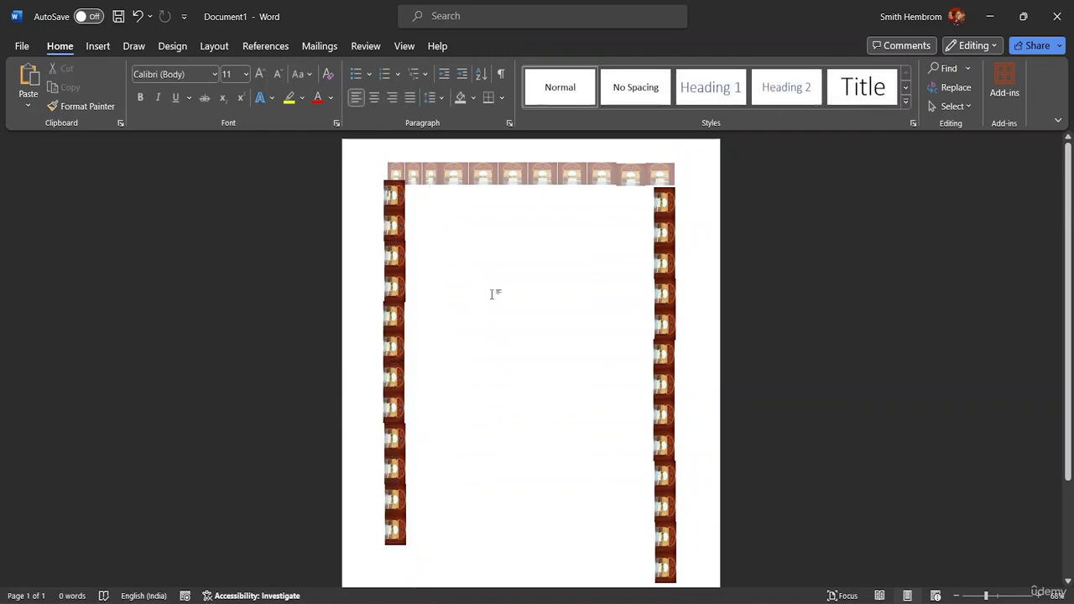
{"action": "scroll", "coordinate": [560, 374], "scroll_direction": "down", "scroll_amount": 3}
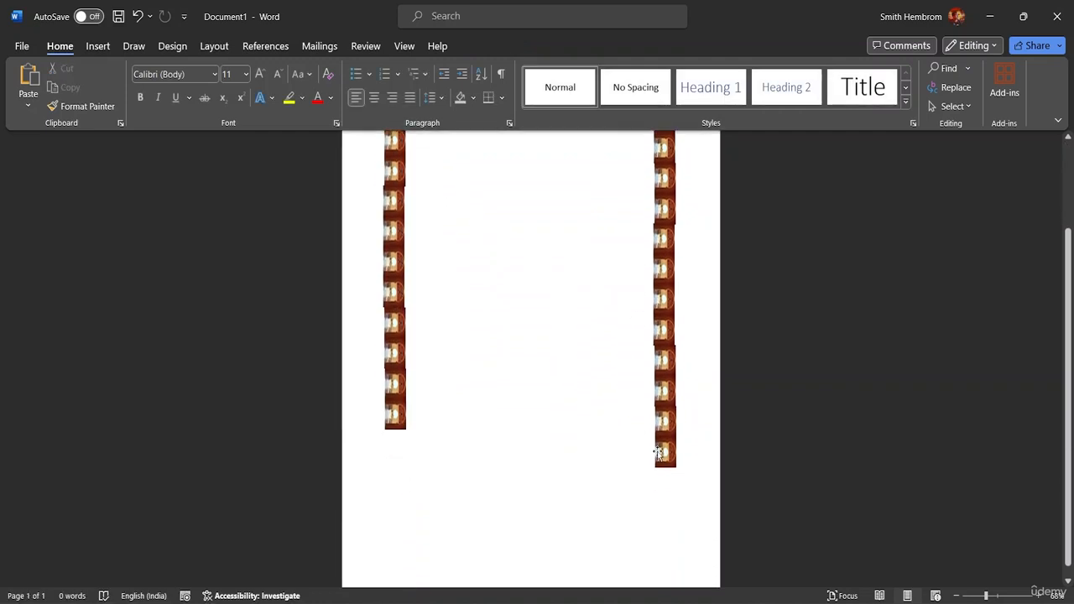
{"action": "scroll", "coordinate": [606, 304], "scroll_direction": "up", "scroll_amount": 3}
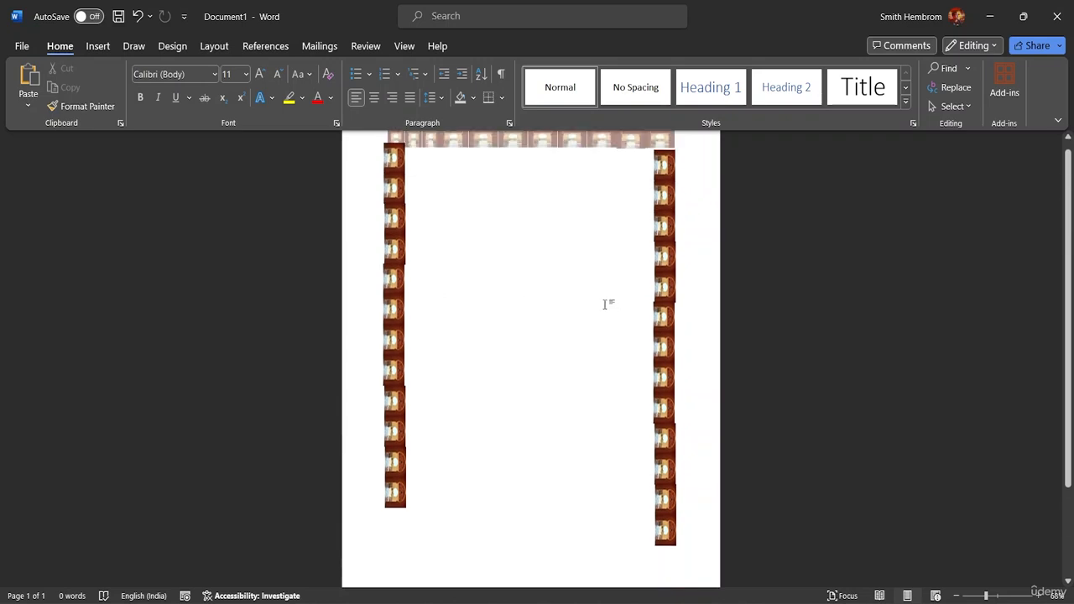
{"action": "double_click", "coordinate": [520, 296]}
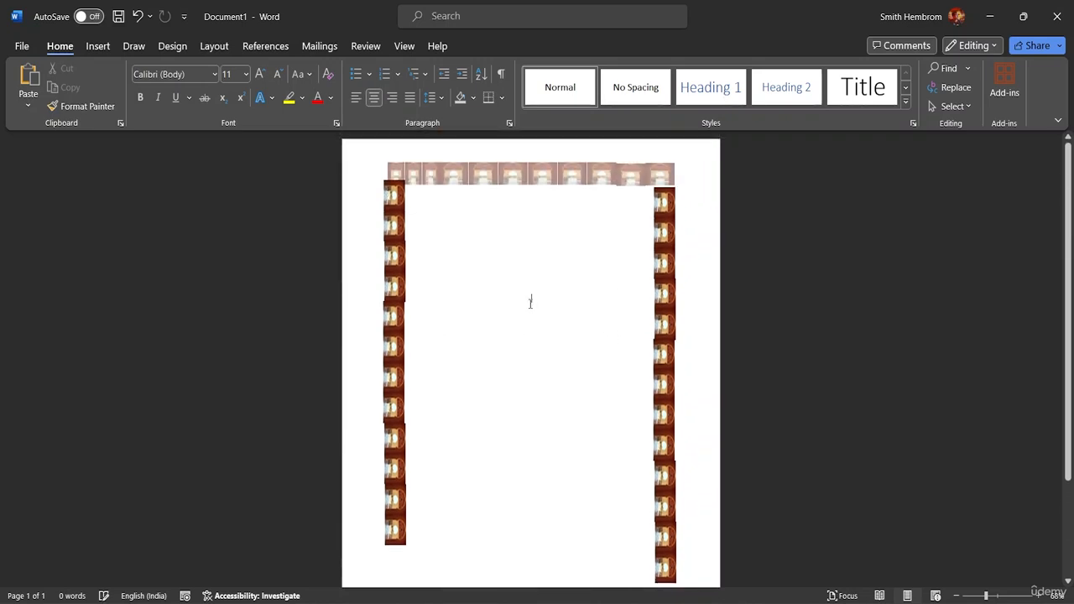
{"action": "scroll", "coordinate": [534, 333], "scroll_direction": "down", "scroll_amount": 1}
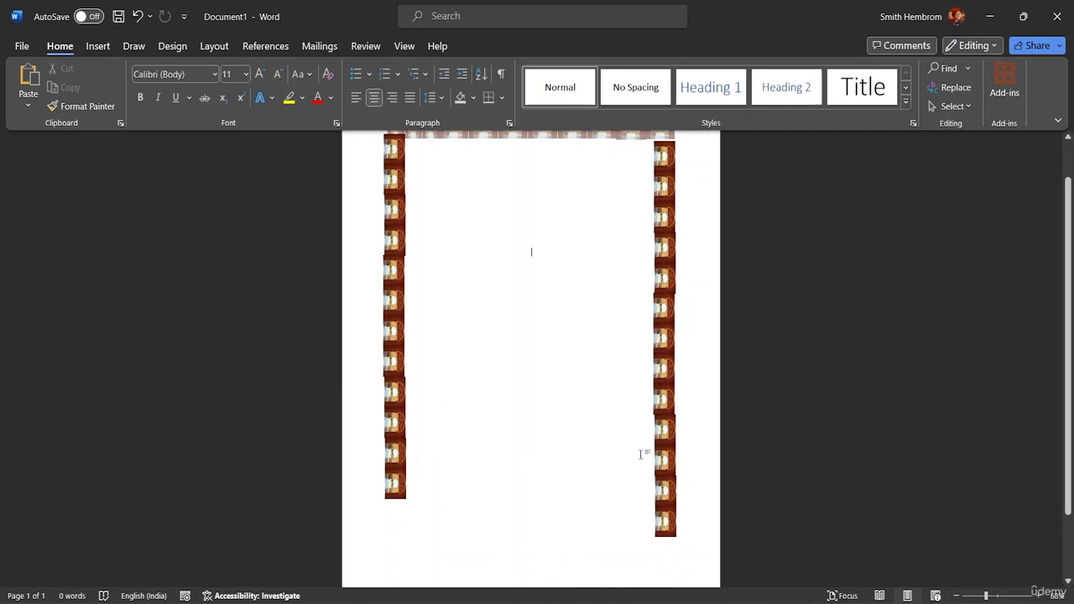
{"action": "left_click_drag", "start_coordinate": [986, 595], "coordinate": [998, 597]}
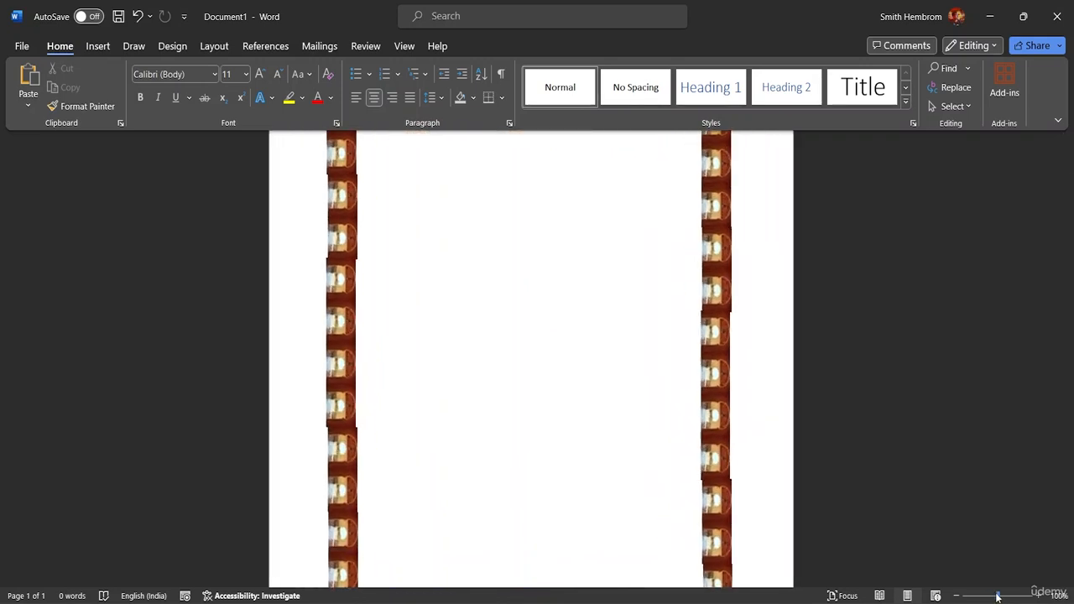
Step: Nudge and move the left-border pictures up so they form a gap-free, aligned column
{"action": "left_click", "coordinate": [333, 459]}
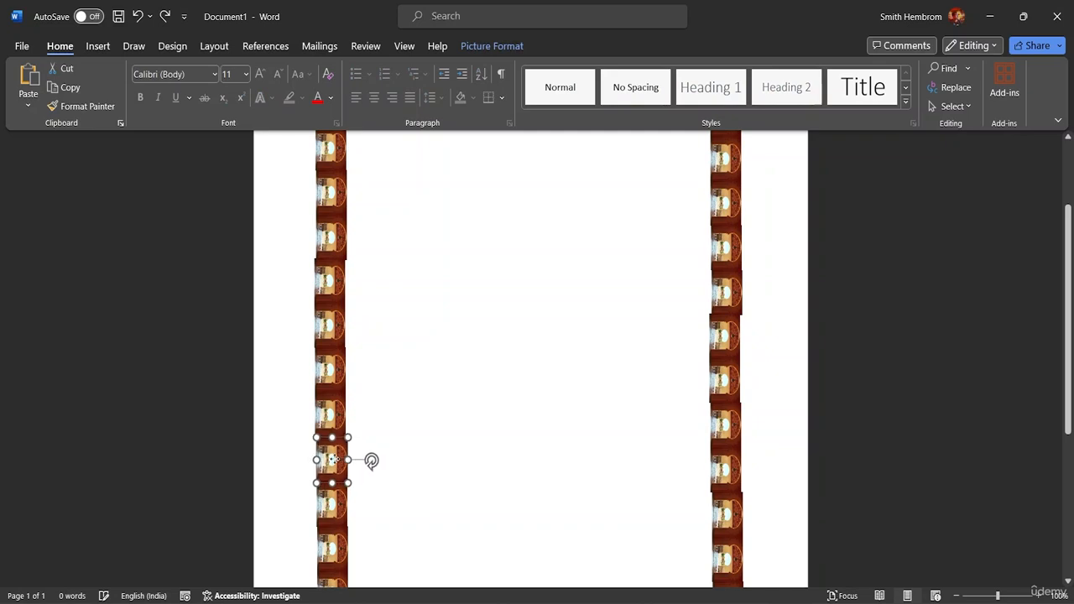
{"action": "left_click_drag", "start_coordinate": [335, 459], "coordinate": [334, 457]}
{"action": "left_click", "coordinate": [409, 446]}
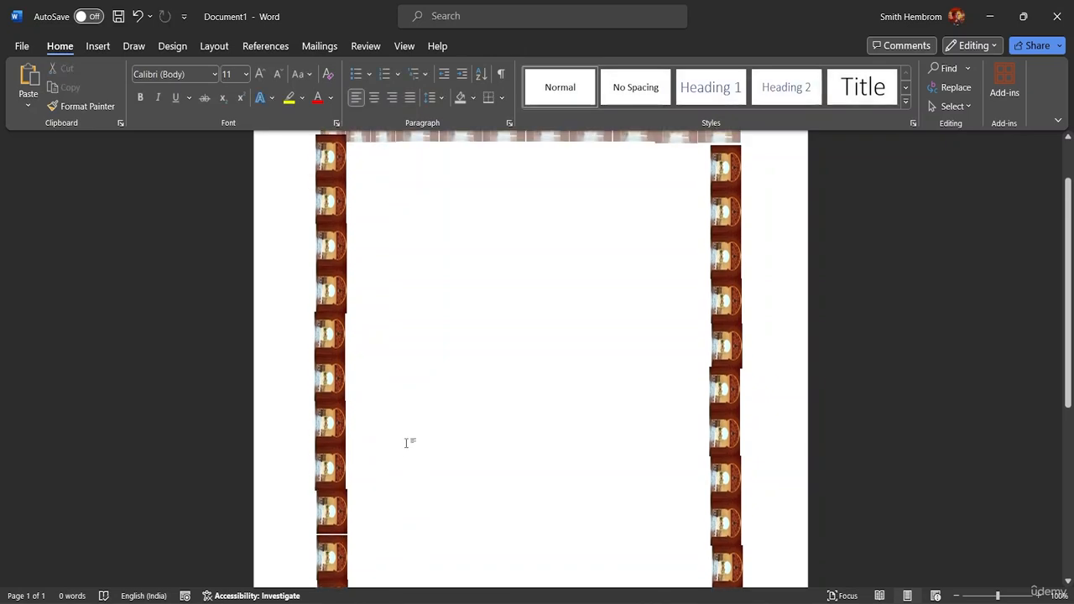
{"action": "left_click", "coordinate": [330, 471]}
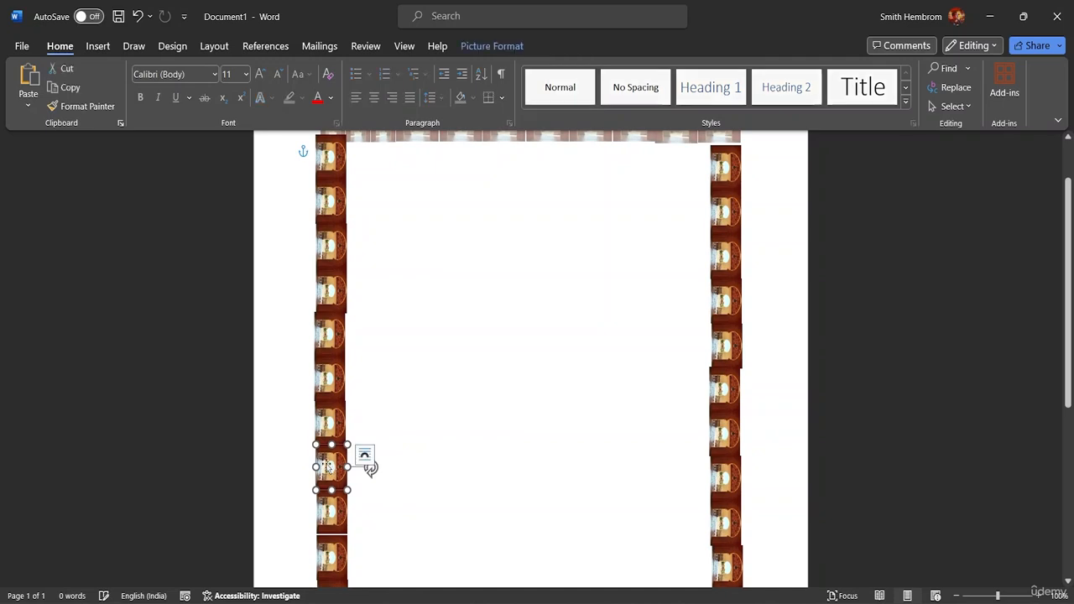
{"action": "left_click_drag", "start_coordinate": [327, 467], "coordinate": [327, 424]}
{"action": "left_click", "coordinate": [329, 380]}
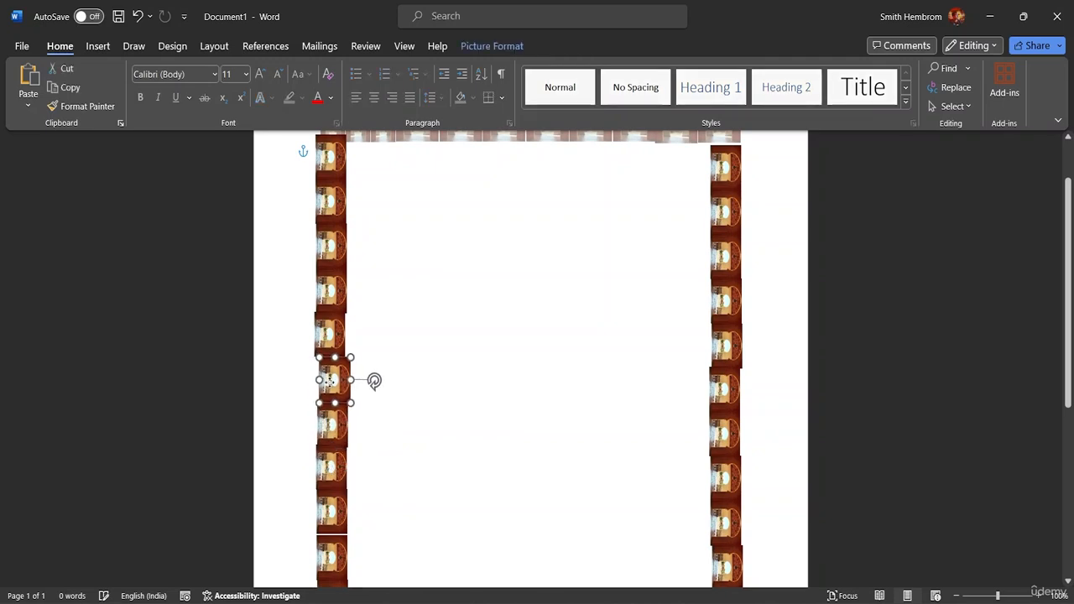
{"action": "left_click_drag", "start_coordinate": [329, 380], "coordinate": [327, 382]}
{"action": "left_click", "coordinate": [400, 383]}
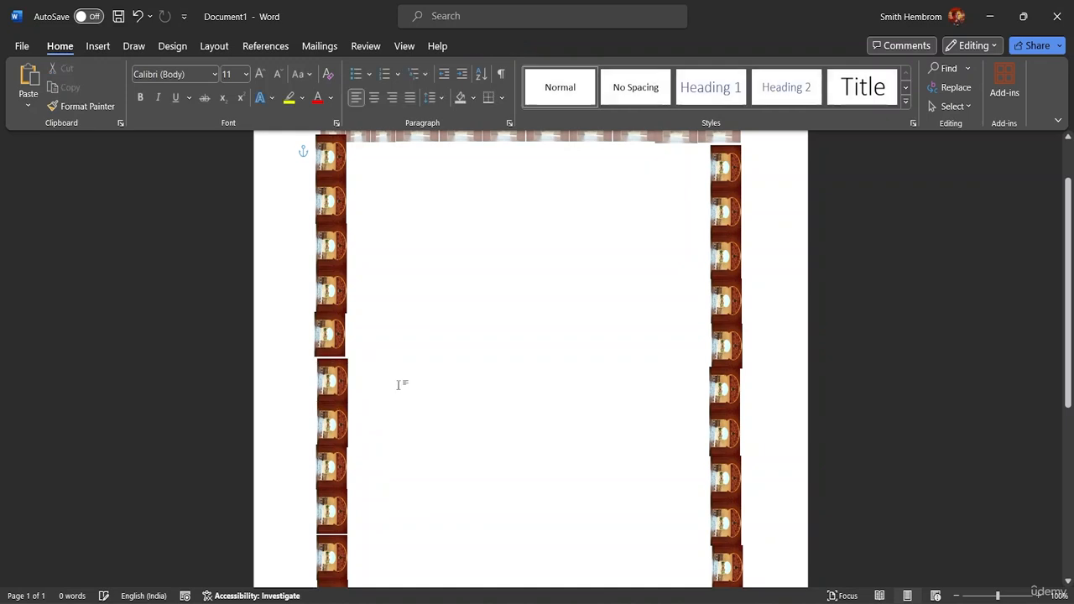
{"action": "scroll", "coordinate": [436, 335], "scroll_direction": "up", "scroll_amount": 1}
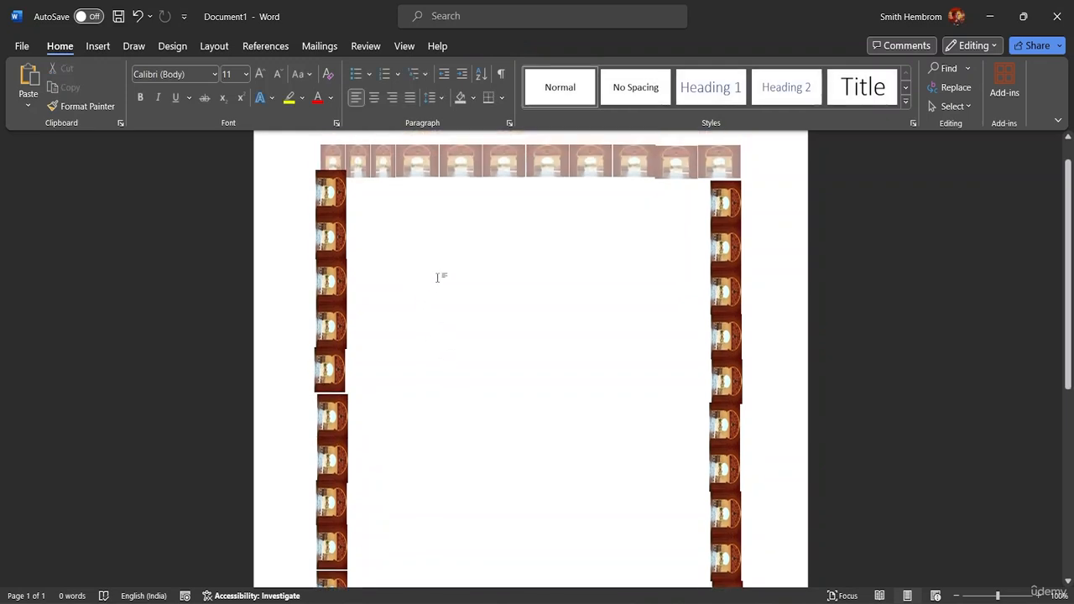
{"action": "scroll", "coordinate": [456, 332], "scroll_direction": "down", "scroll_amount": 3}
{"action": "scroll", "coordinate": [488, 324], "scroll_direction": "down", "scroll_amount": 3}
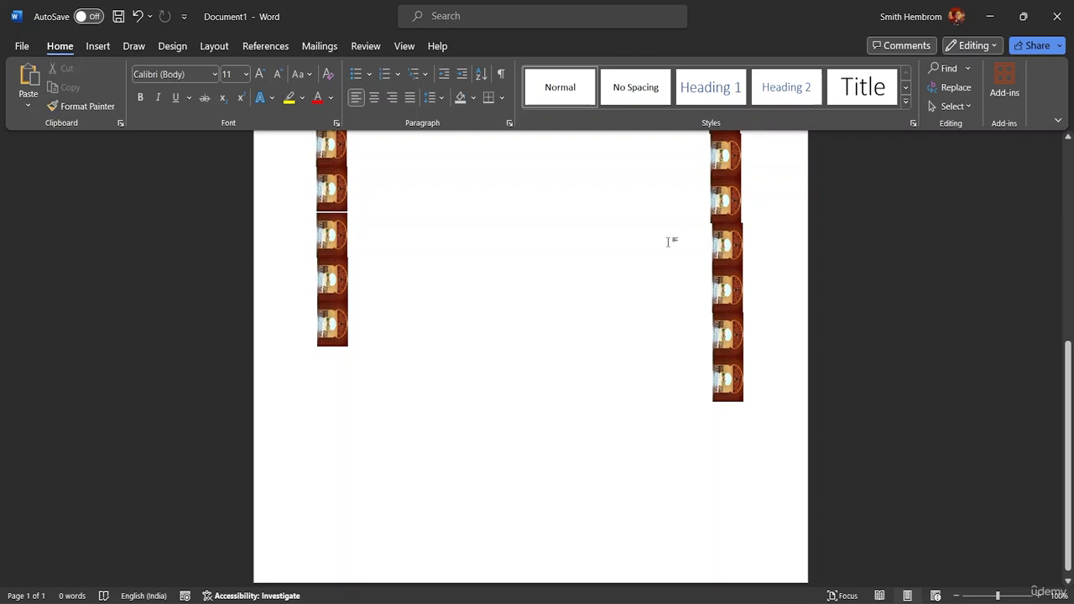
{"action": "scroll", "coordinate": [539, 395], "scroll_direction": "up", "scroll_amount": 5}
{"action": "scroll", "coordinate": [344, 193], "scroll_direction": "up", "scroll_amount": 3}
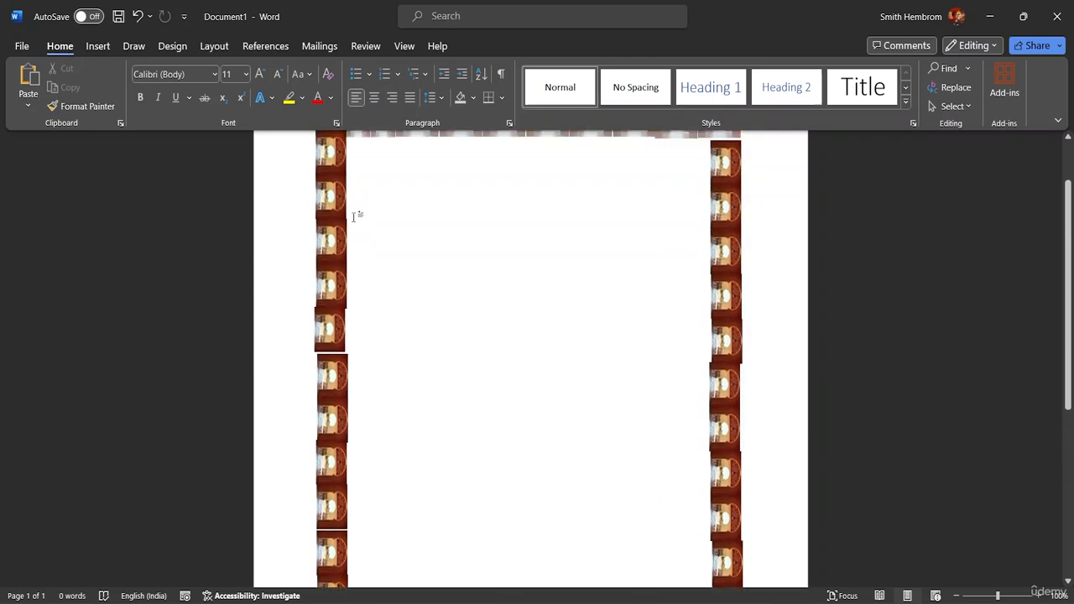
Step: Delete both side columns of border pictures, then the header's row of pictures
{"action": "left_click_drag", "start_coordinate": [296, 169], "coordinate": [370, 341]}
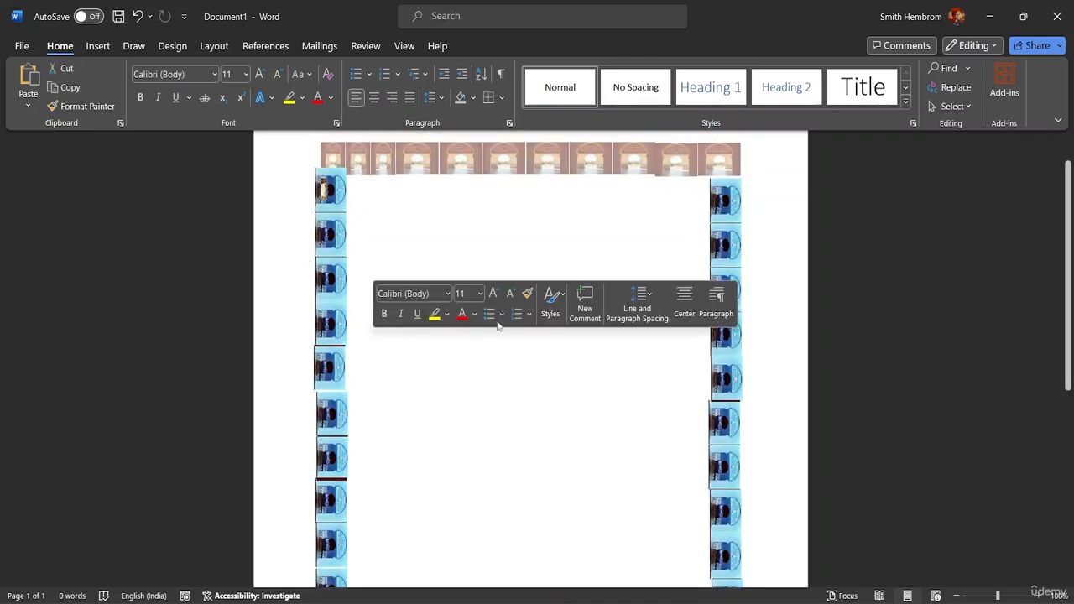
{"action": "key", "text": "Delete"}
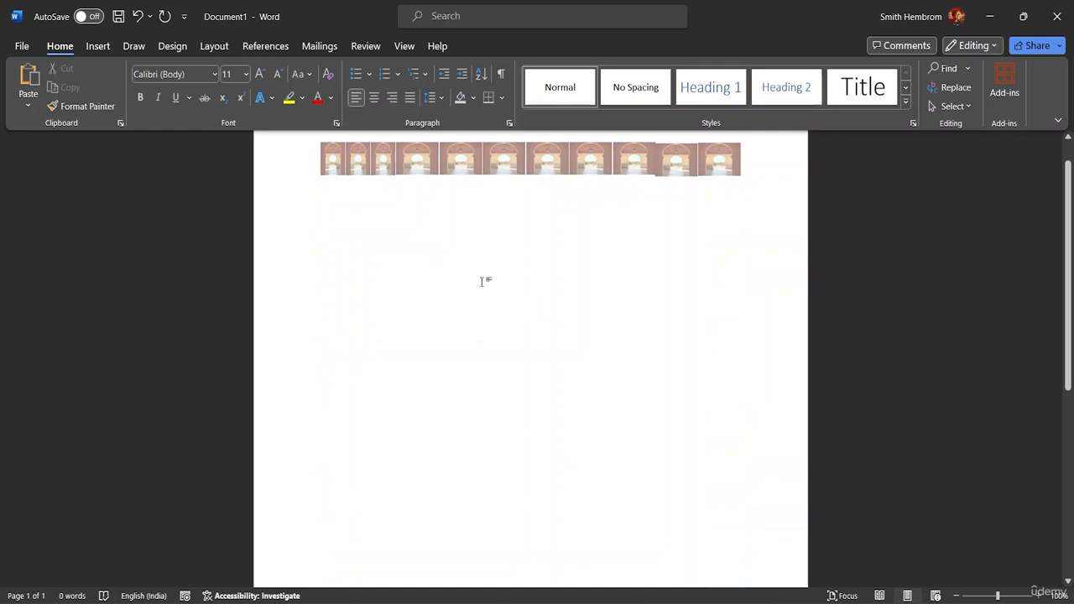
{"action": "double_click", "coordinate": [751, 169]}
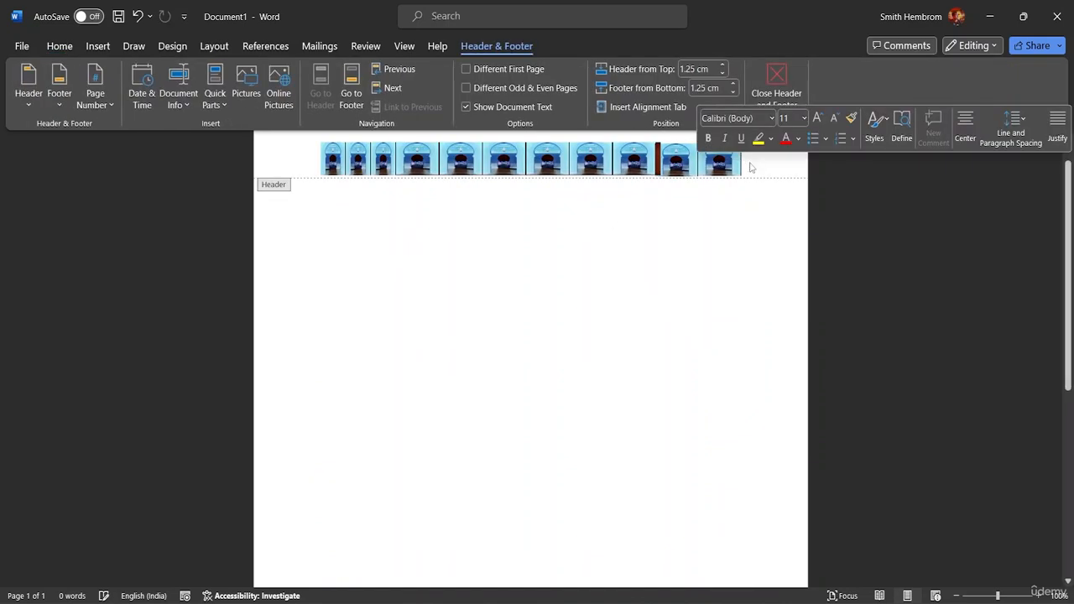
{"action": "key", "text": "Delete"}
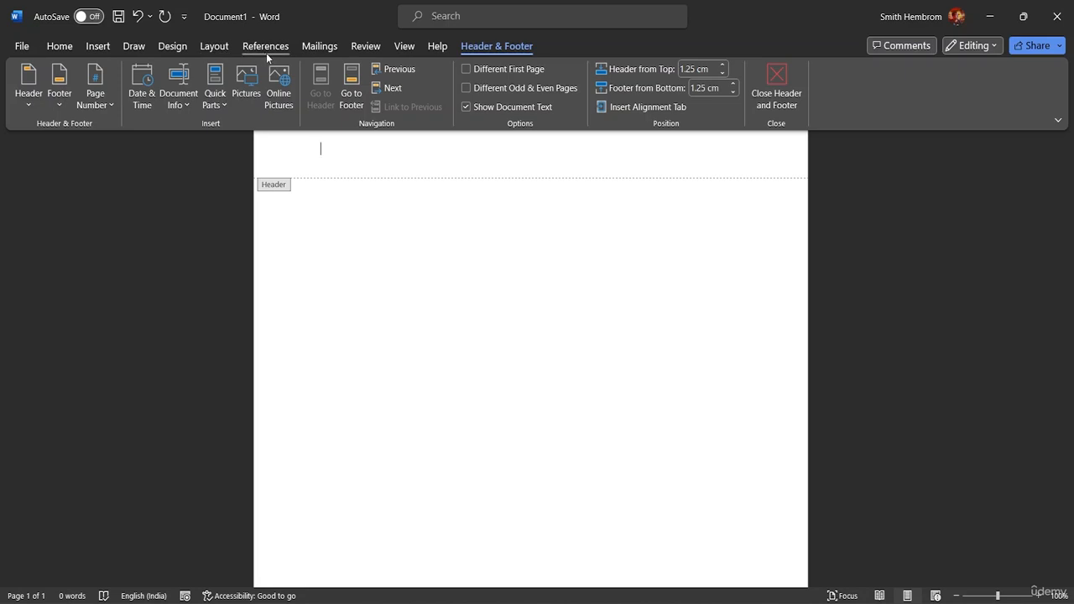
Step: Insert the Blank header layout and delete its [Type here] placeholder
{"action": "left_click", "coordinate": [32, 105]}
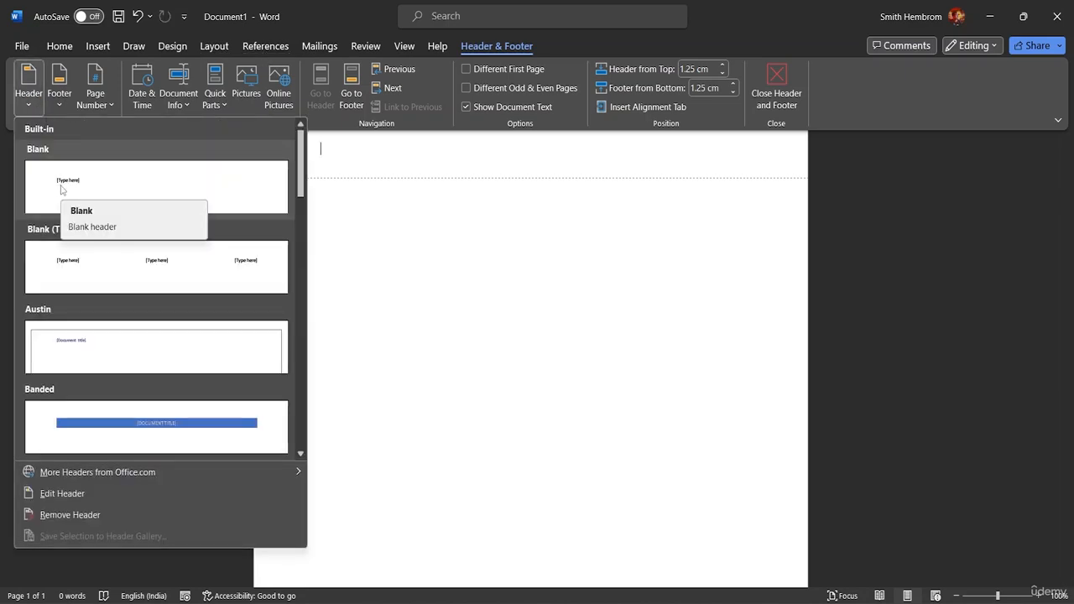
{"action": "left_click", "coordinate": [61, 189]}
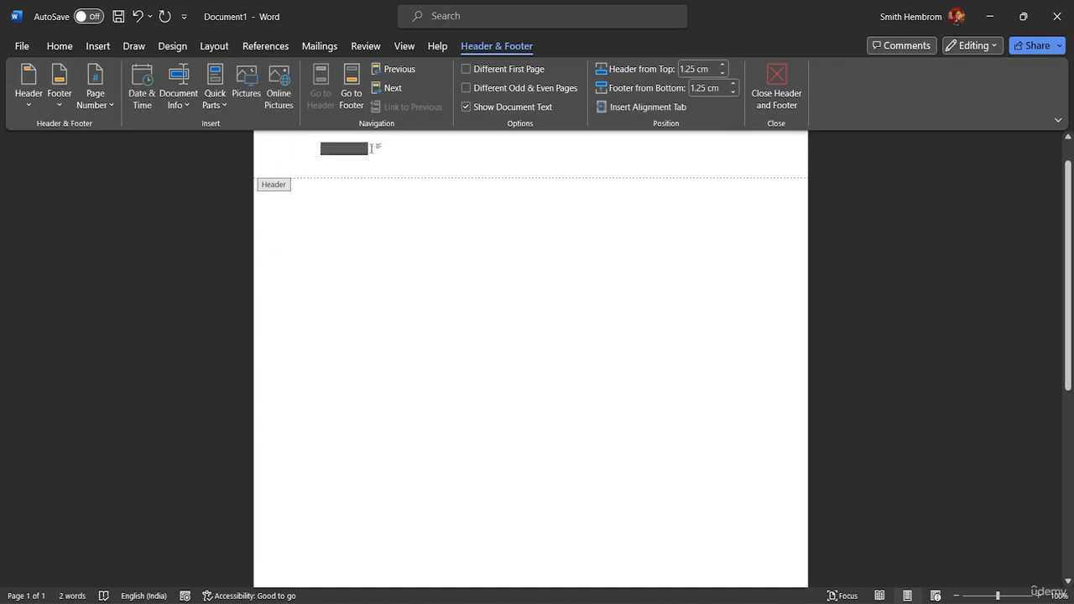
{"action": "key", "text": "Delete"}
{"action": "left_click", "coordinate": [97, 46]}
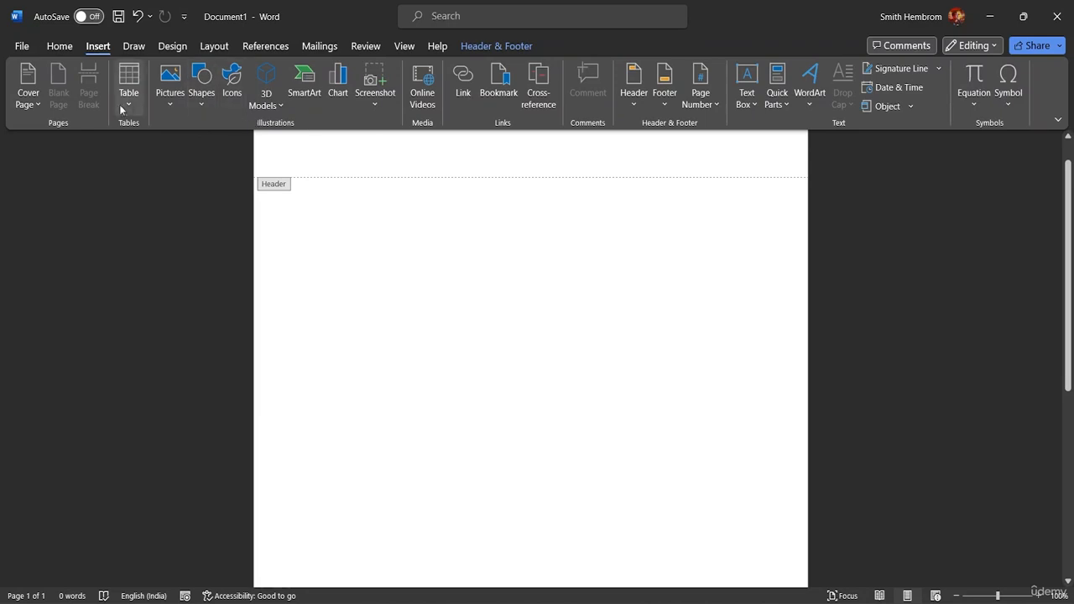
Step: Draw a small oval at the header's left end and duplicate it just to its right
{"action": "left_click", "coordinate": [202, 102]}
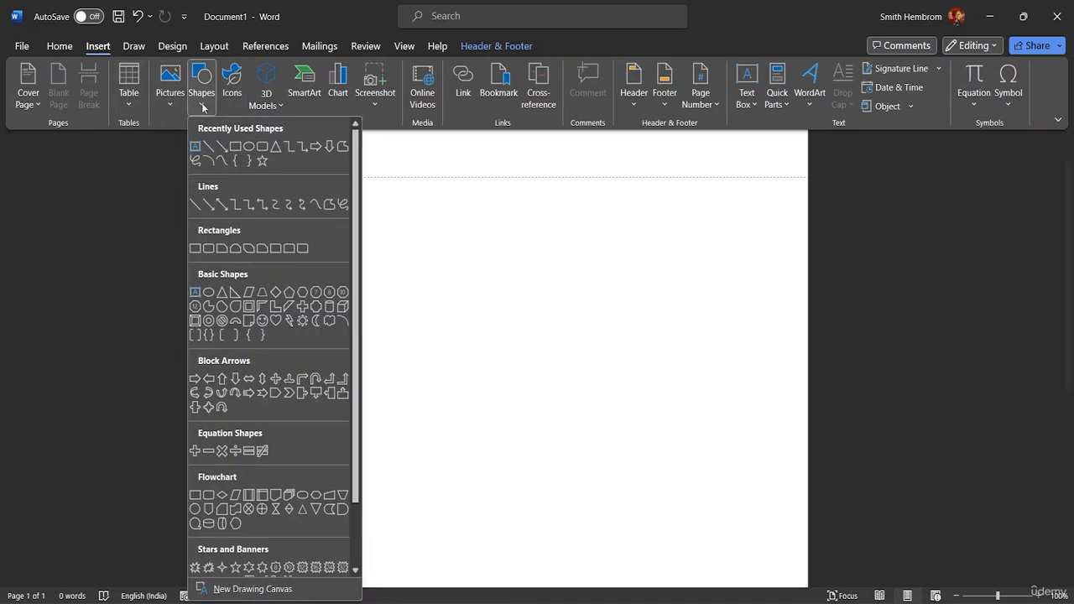
{"action": "left_click", "coordinate": [252, 148]}
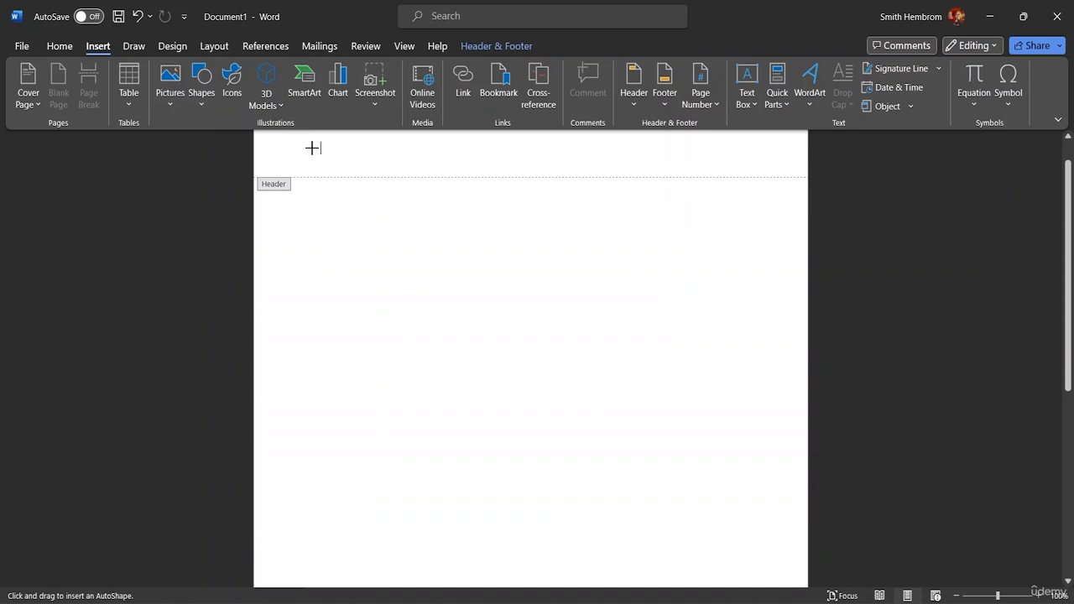
{"action": "left_click_drag", "start_coordinate": [313, 148], "coordinate": [335, 173]}
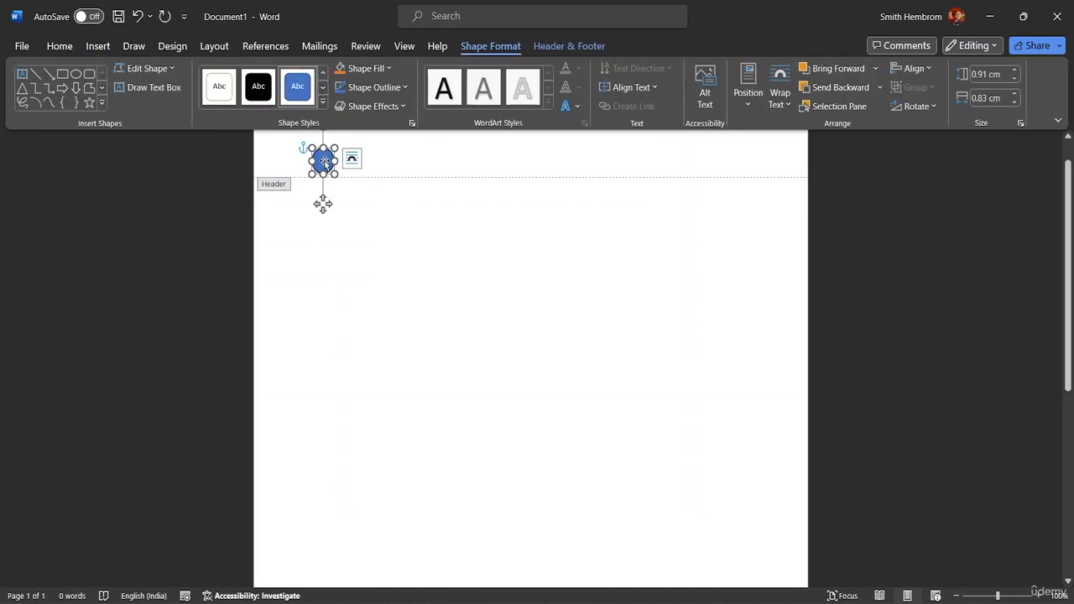
{"action": "left_click_drag", "start_coordinate": [325, 165], "coordinate": [353, 168]}
{"action": "left_click", "coordinate": [448, 171]}
{"action": "left_click", "coordinate": [307, 172]}
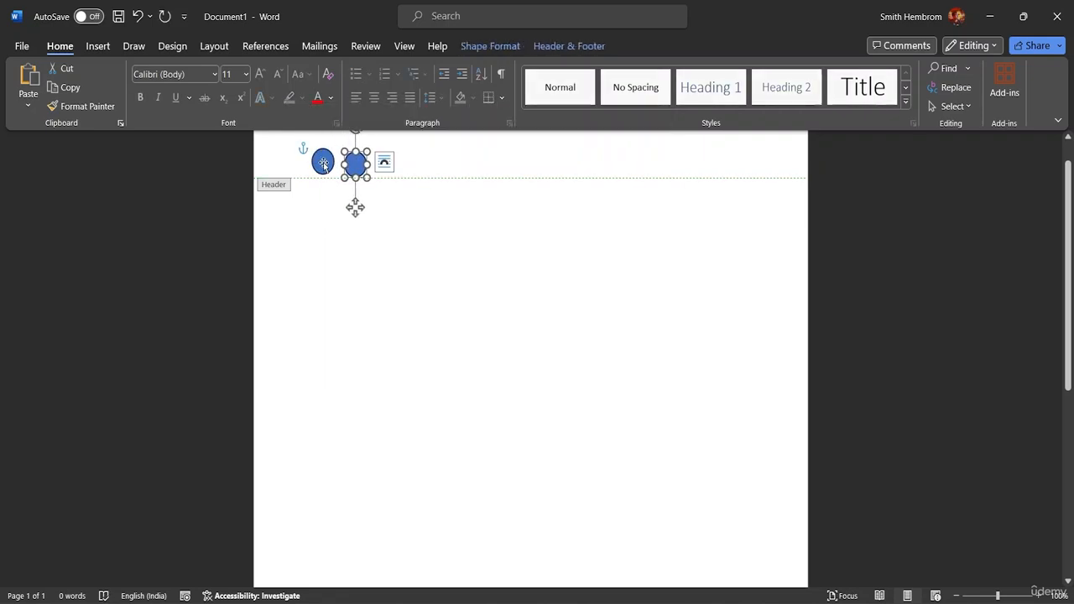
Step: Copy the right header oval further right, then delete the extra fourth oval
{"action": "double_click", "coordinate": [323, 164]}
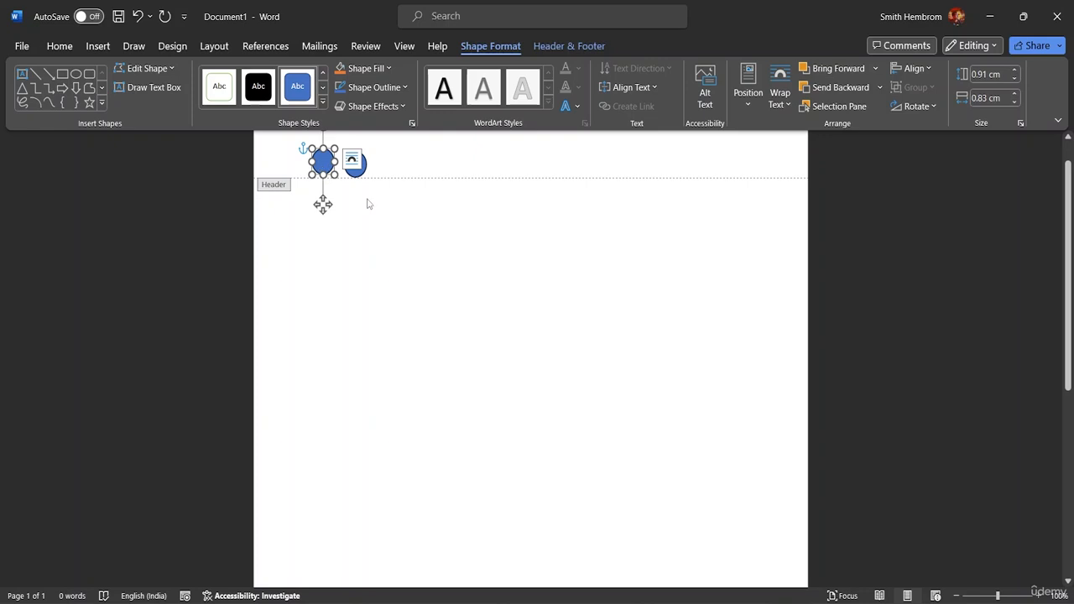
{"action": "double_click", "coordinate": [368, 203]}
{"action": "double_click", "coordinate": [323, 167]}
{"action": "left_click", "coordinate": [322, 168]}
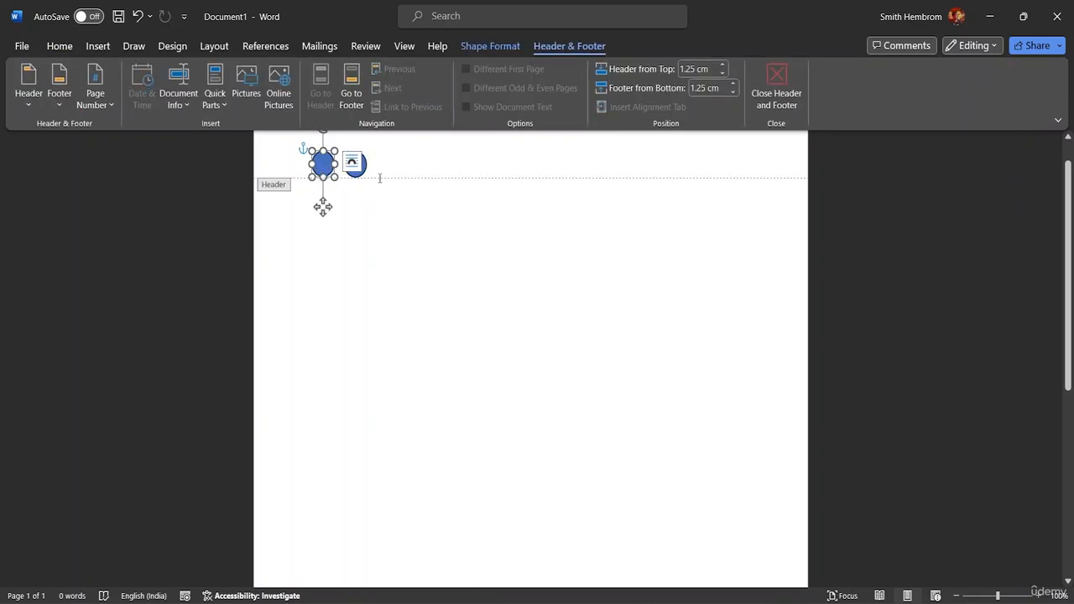
{"action": "left_click", "coordinate": [412, 157]}
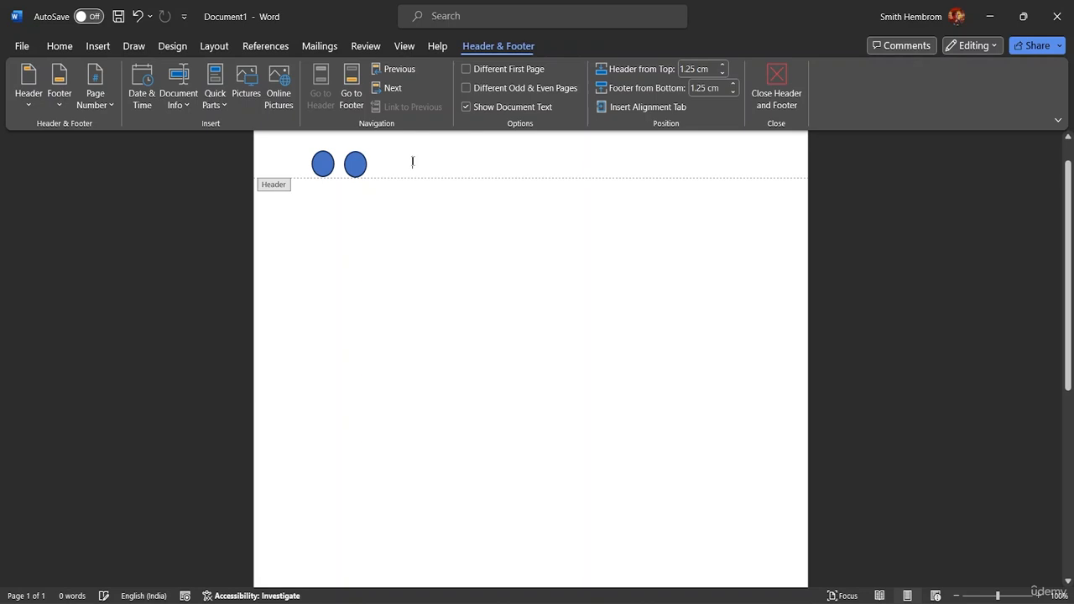
{"action": "left_click", "coordinate": [355, 168]}
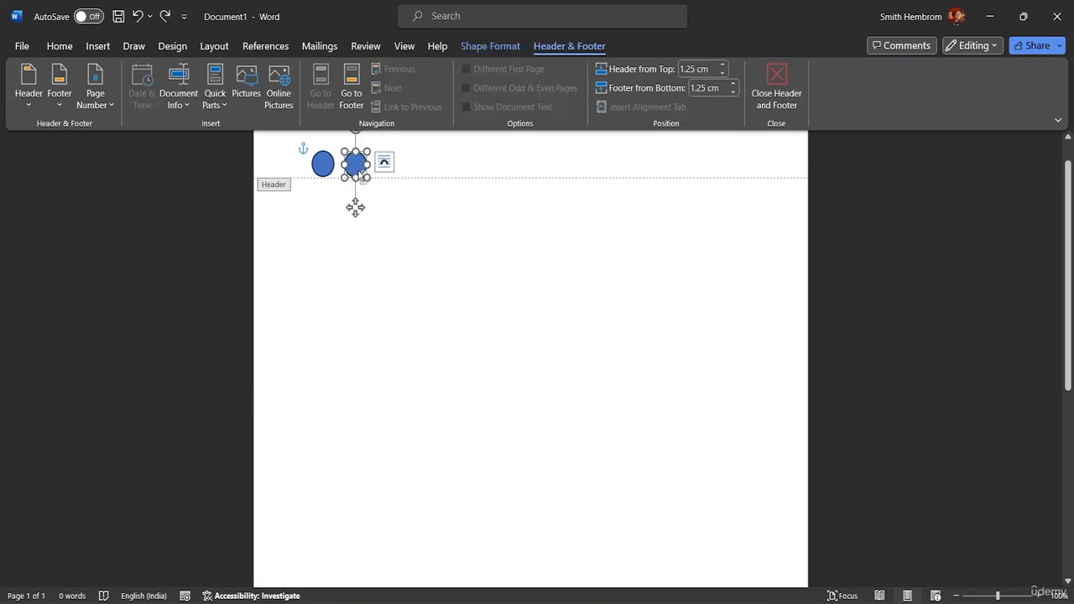
{"action": "left_click_drag", "start_coordinate": [359, 172], "coordinate": [434, 167]}
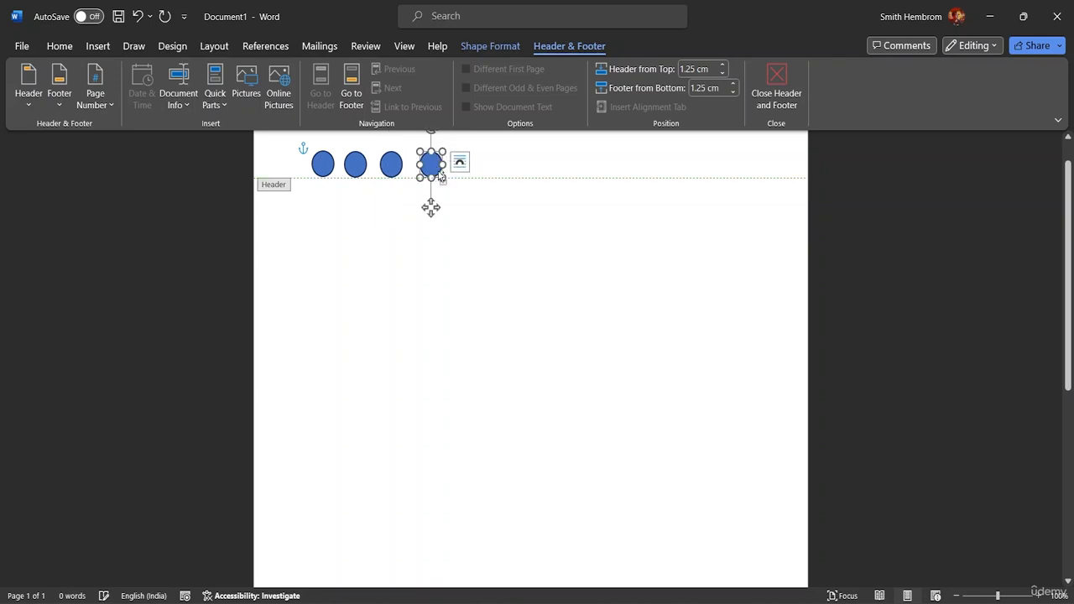
{"action": "key", "text": "Delete"}
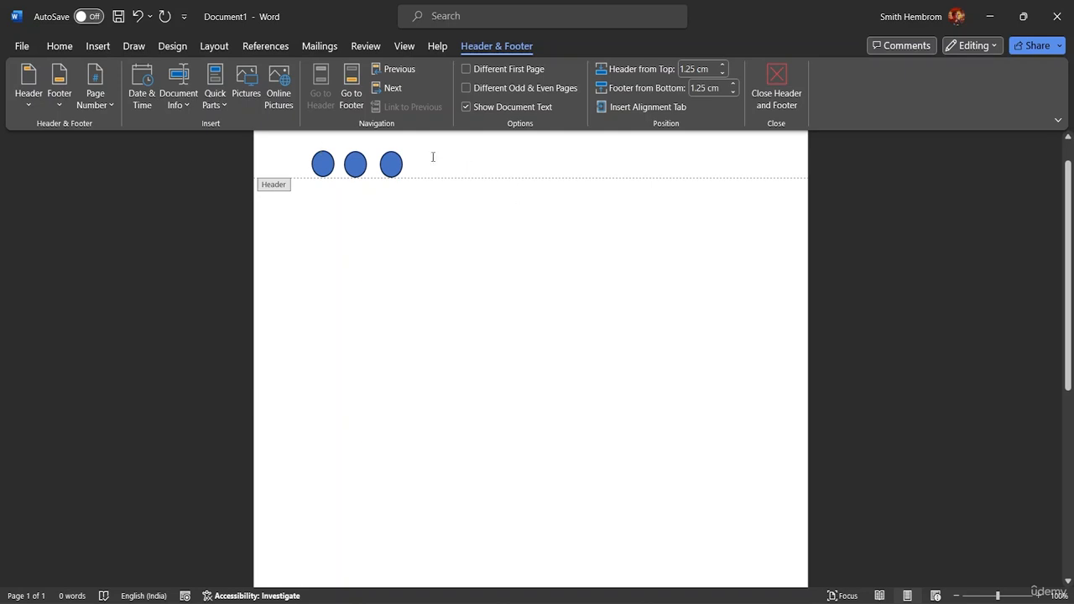
Step: Delete the third oval from the header
{"action": "left_click", "coordinate": [777, 80]}
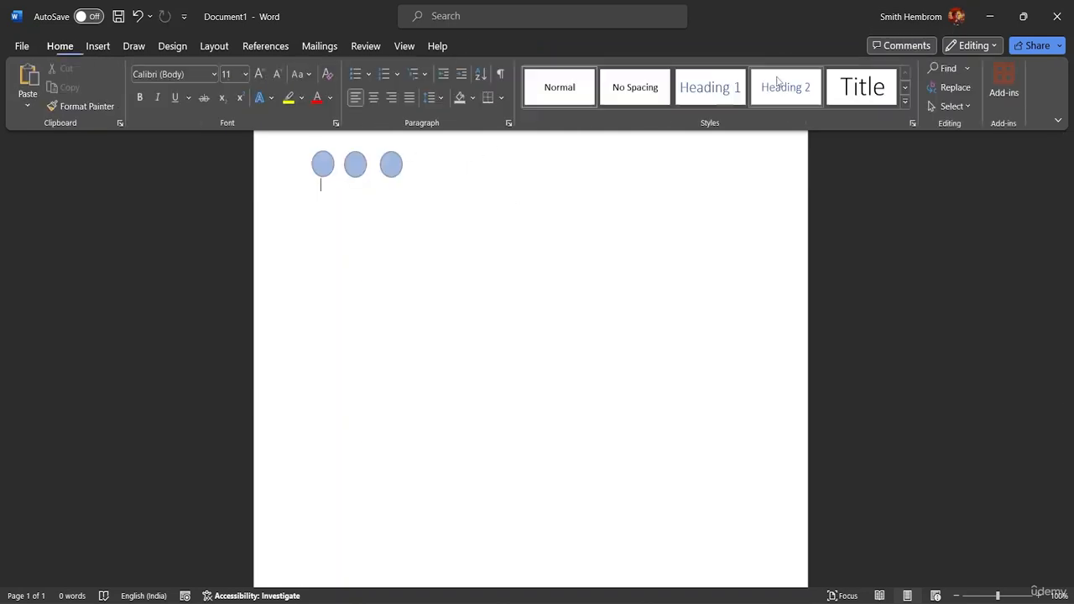
{"action": "double_click", "coordinate": [416, 163]}
{"action": "left_click", "coordinate": [395, 164]}
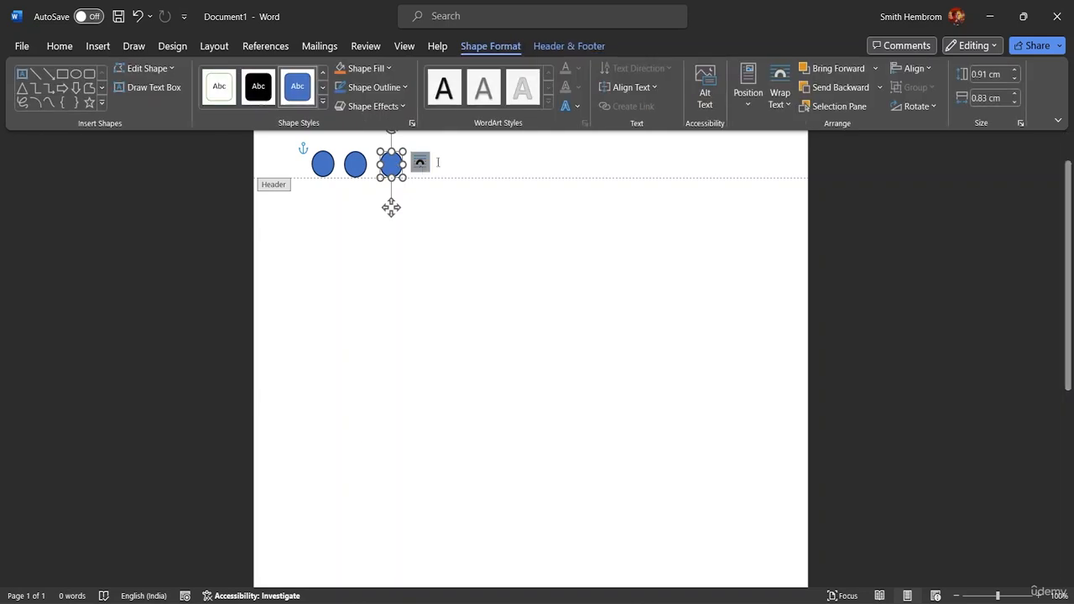
{"action": "key", "text": "Delete"}
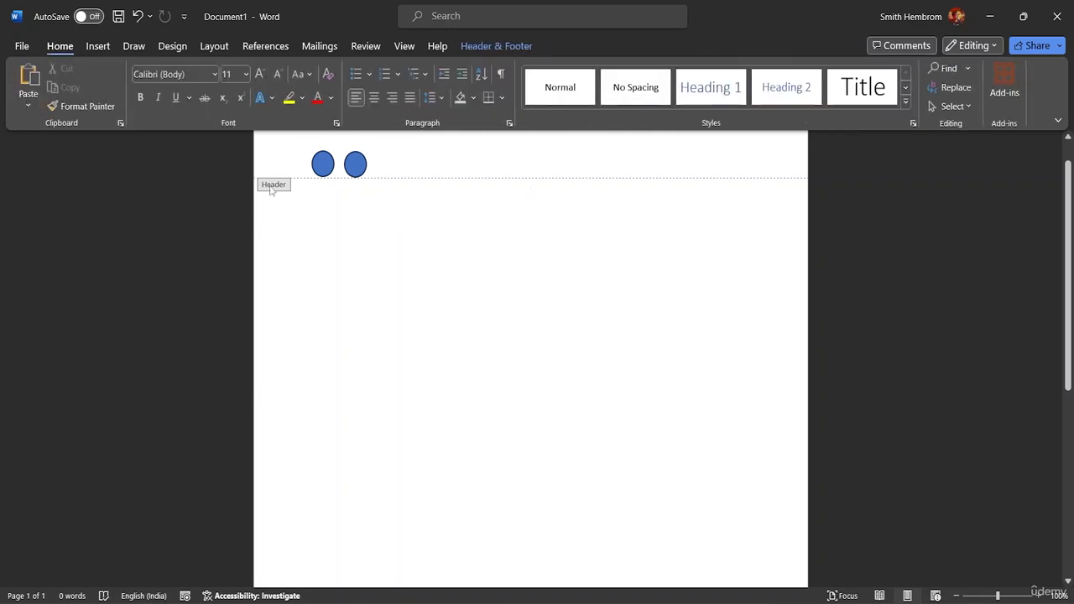
Step: Marquee-select the two remaining ovals with Select Objects, delete them, and return to the body
{"action": "left_click", "coordinate": [953, 106]}
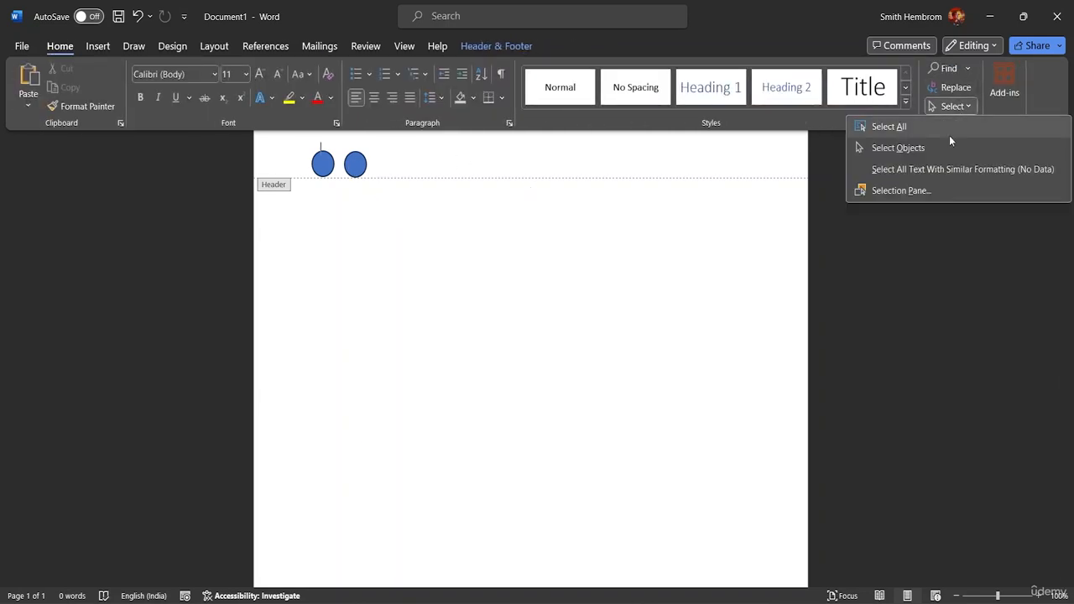
{"action": "left_click", "coordinate": [948, 150]}
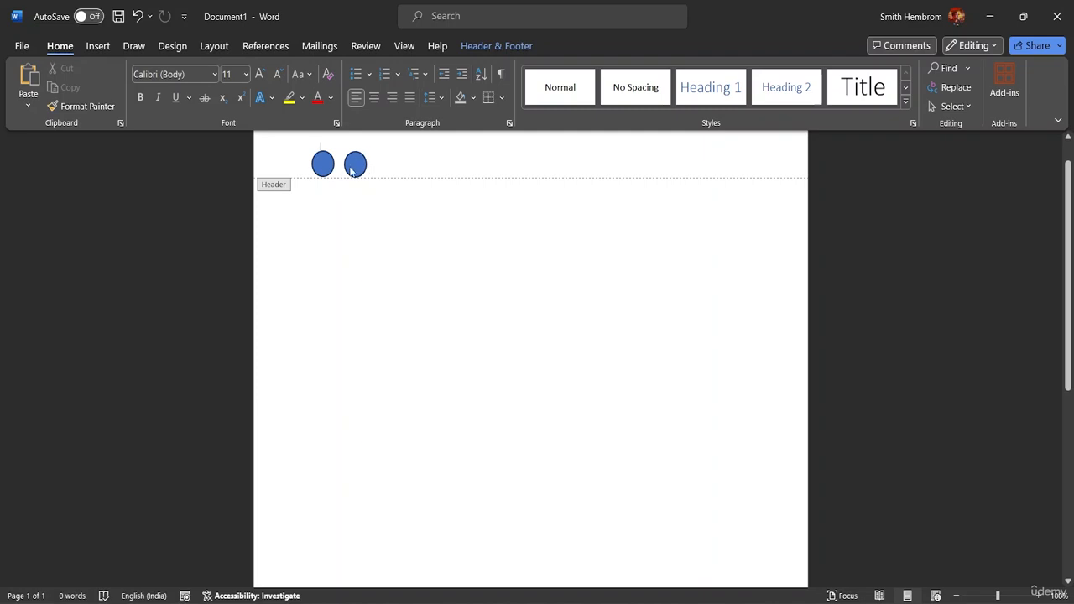
{"action": "left_click_drag", "start_coordinate": [301, 158], "coordinate": [373, 180]}
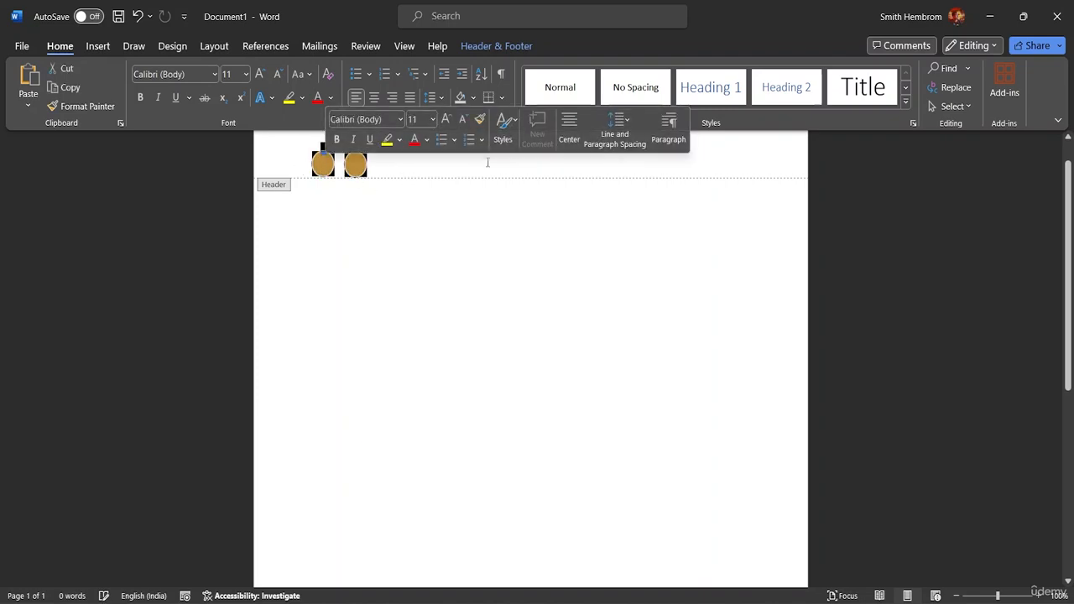
{"action": "key", "text": "Delete"}
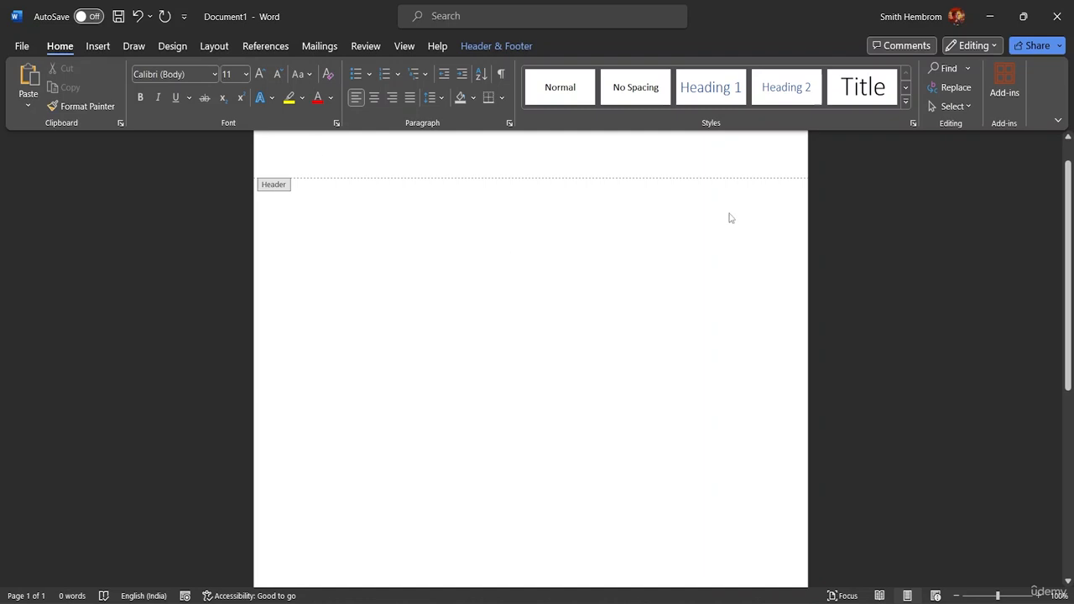
{"action": "left_click", "coordinate": [98, 45]}
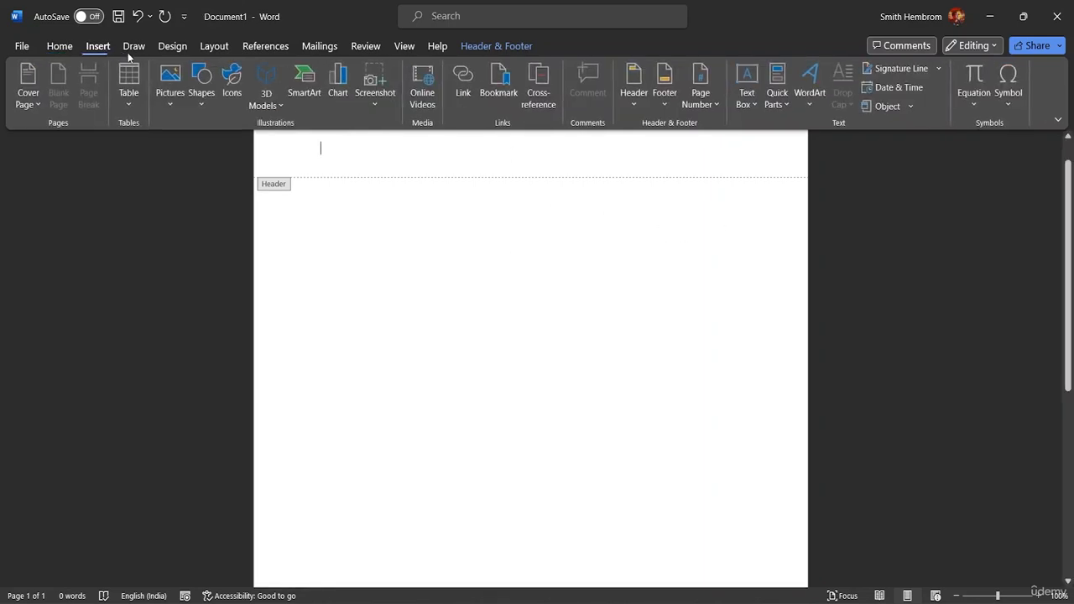
{"action": "double_click", "coordinate": [326, 221]}
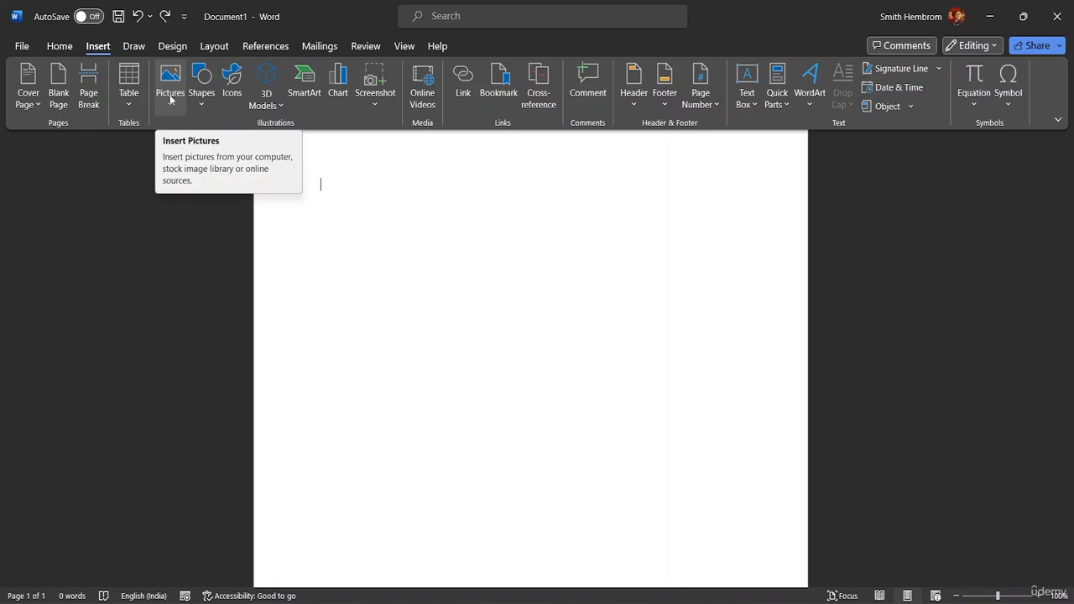
{"action": "left_click", "coordinate": [183, 49]}
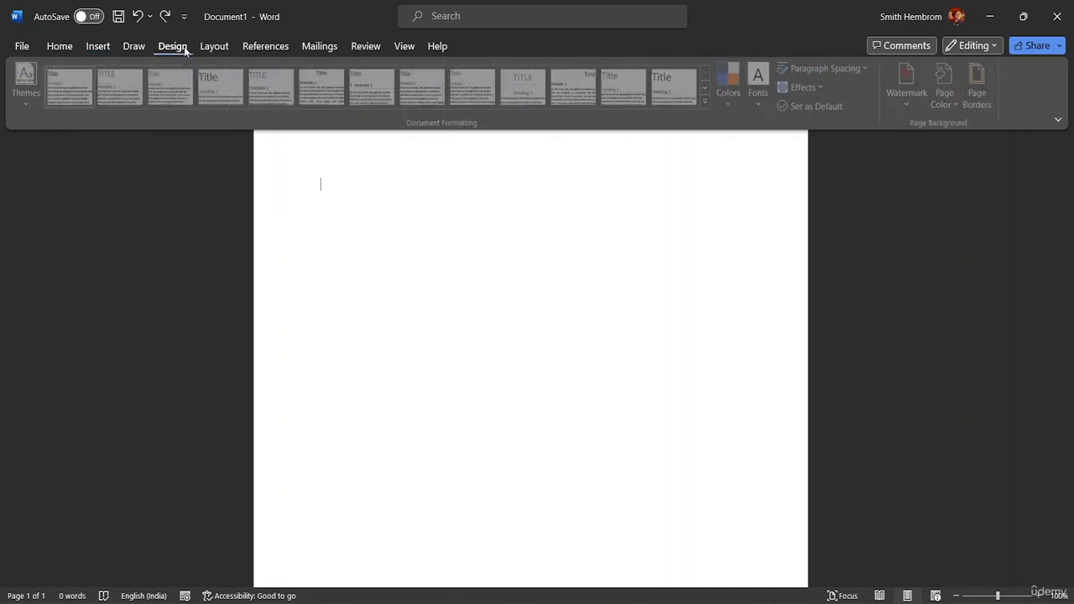
{"action": "left_click", "coordinate": [971, 101]}
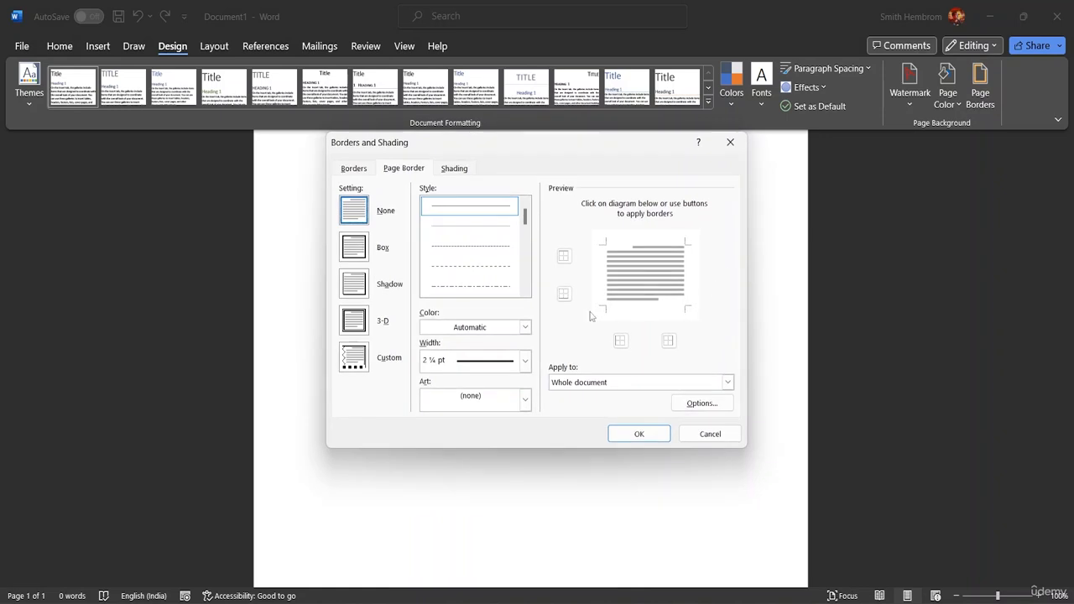
{"action": "left_click", "coordinate": [524, 401]}
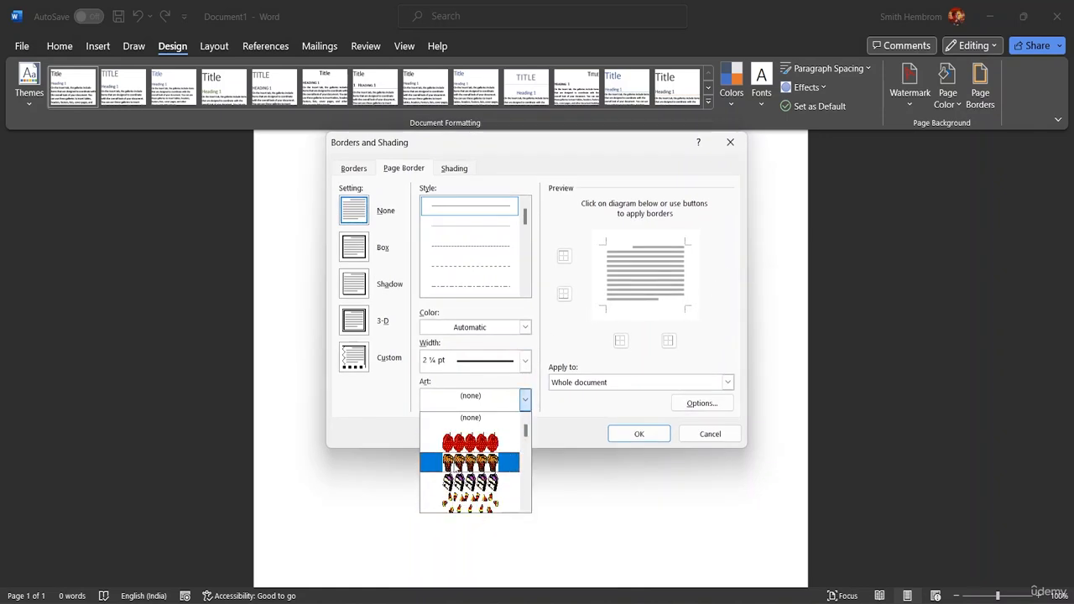
{"action": "left_click", "coordinate": [455, 464]}
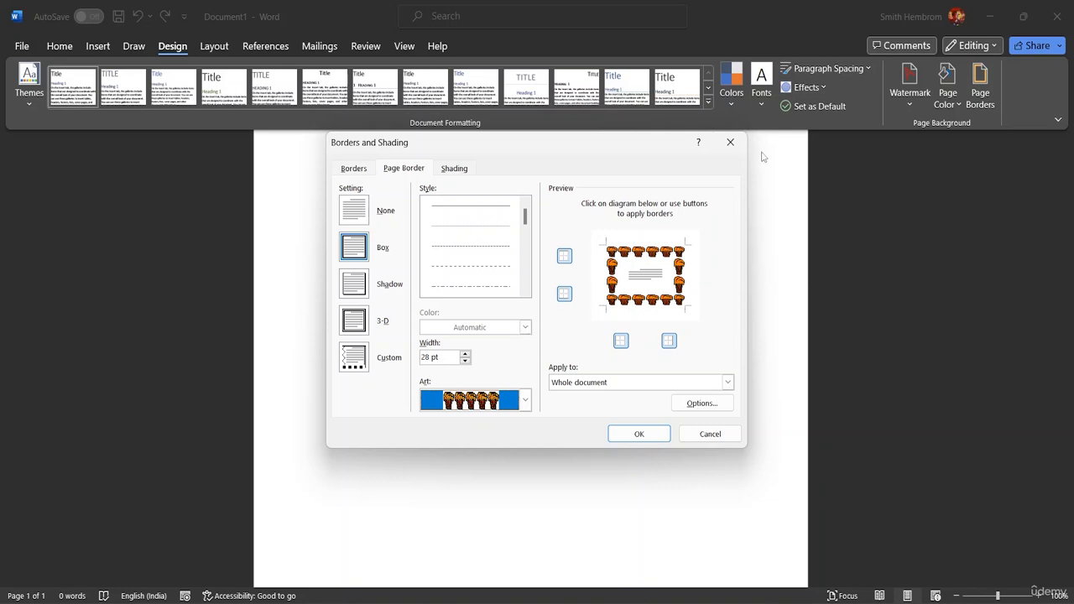
{"action": "left_click", "coordinate": [710, 433]}
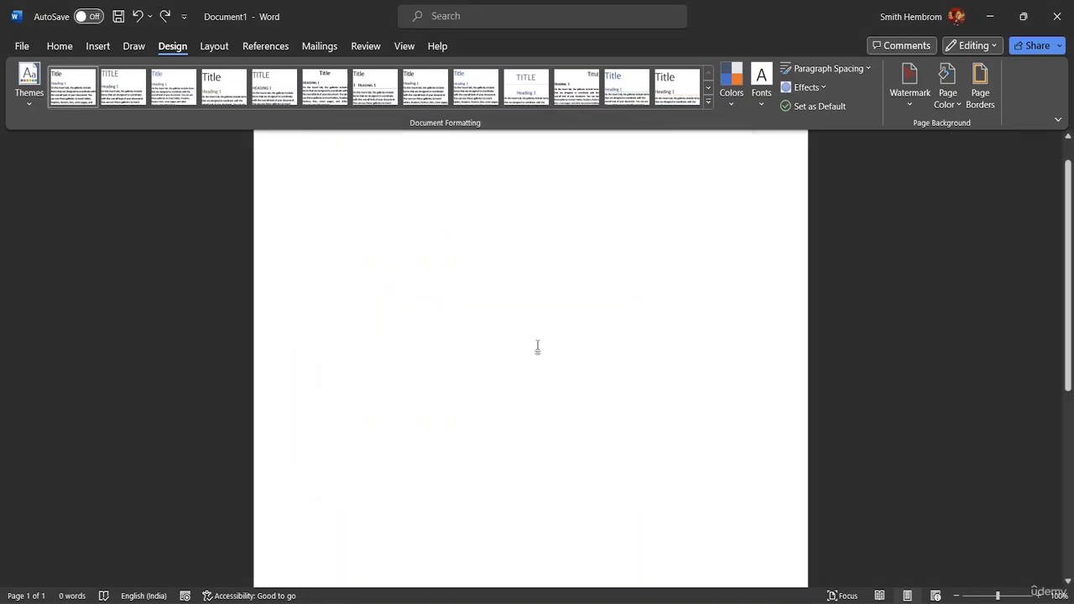
Step: Choose Picture watermark in Custom Watermark and browse local files for the image
{"action": "left_click", "coordinate": [910, 104]}
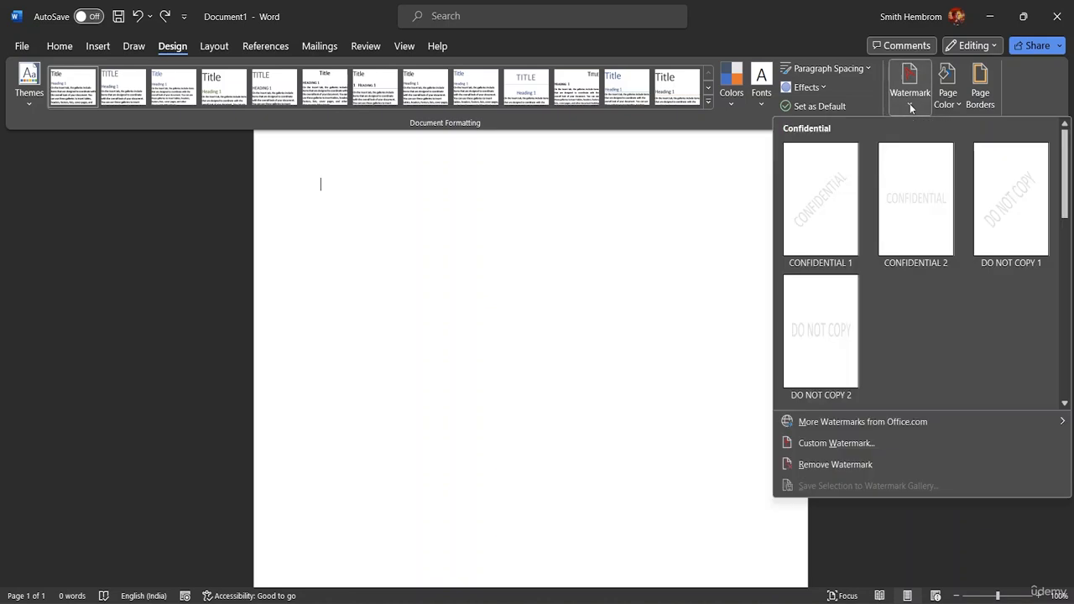
{"action": "left_click", "coordinate": [835, 444]}
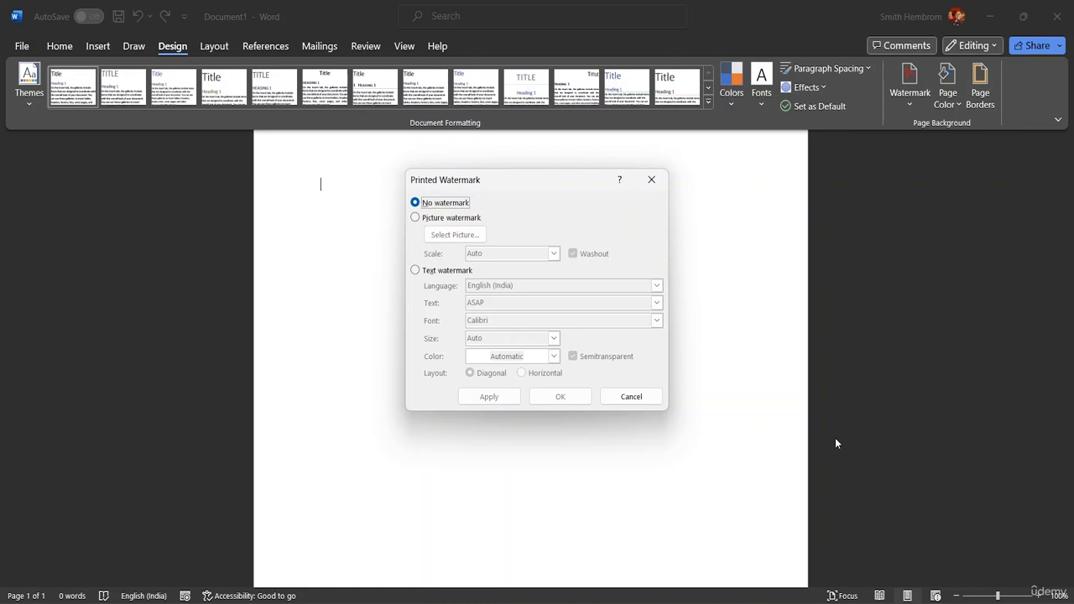
{"action": "left_click", "coordinate": [415, 218]}
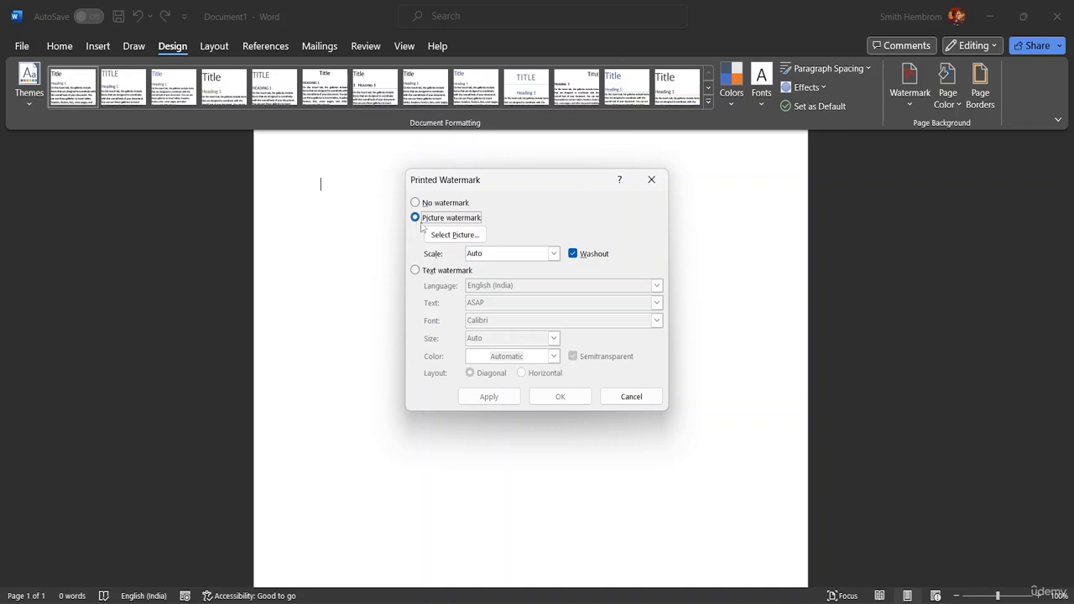
{"action": "left_click", "coordinate": [455, 236]}
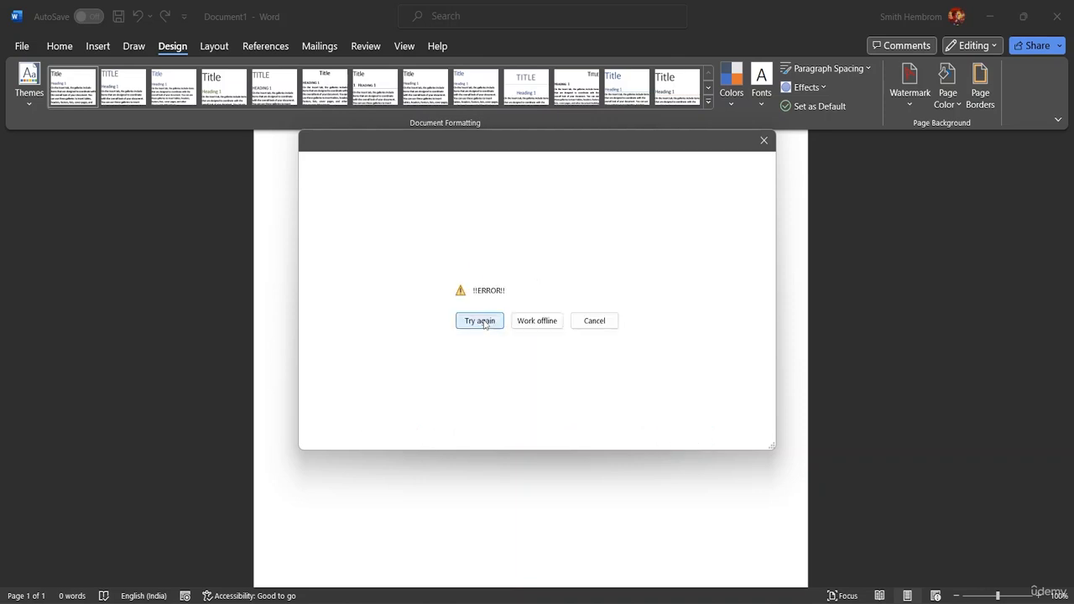
{"action": "left_click", "coordinate": [546, 327]}
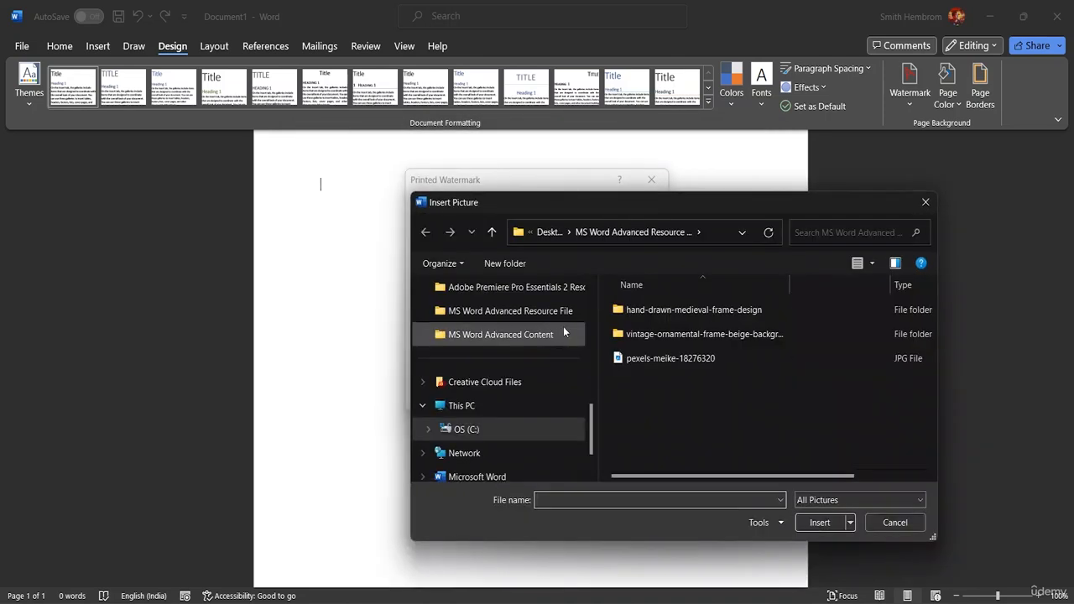
Step: Insert image 7757248 from the hand-drawn-medieval-frame-design folder as the watermark picture
{"action": "left_click", "coordinate": [634, 357]}
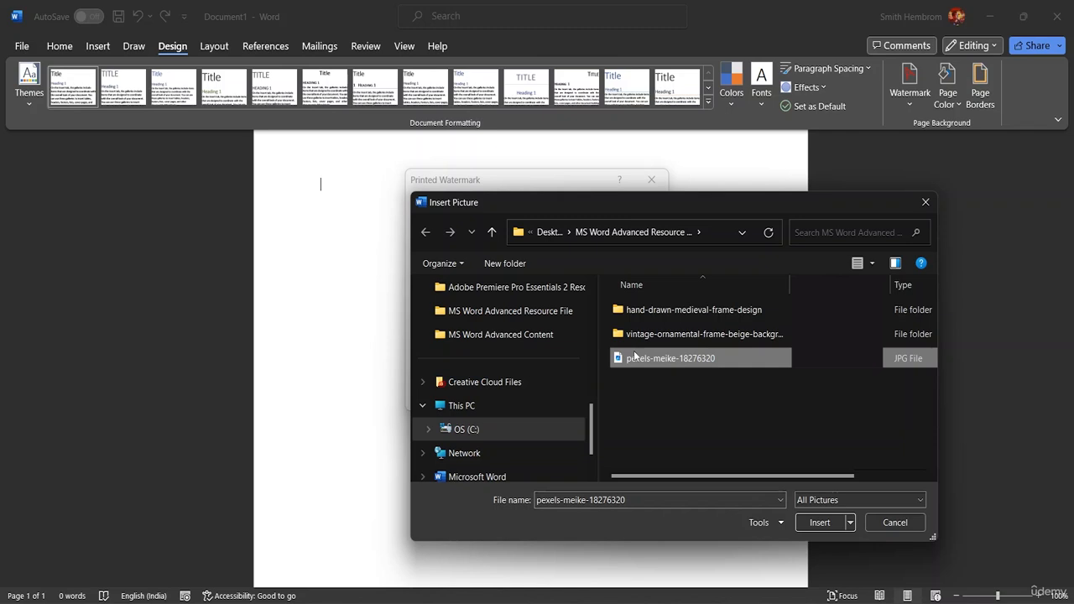
{"action": "double_click", "coordinate": [663, 310]}
{"action": "left_click", "coordinate": [646, 319]}
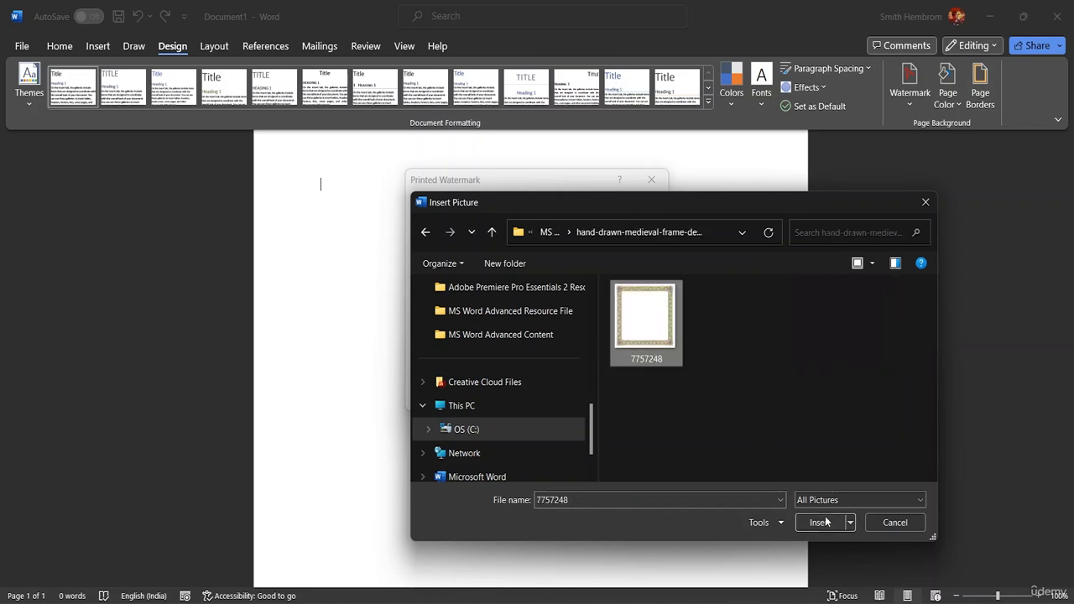
{"action": "left_click", "coordinate": [820, 521]}
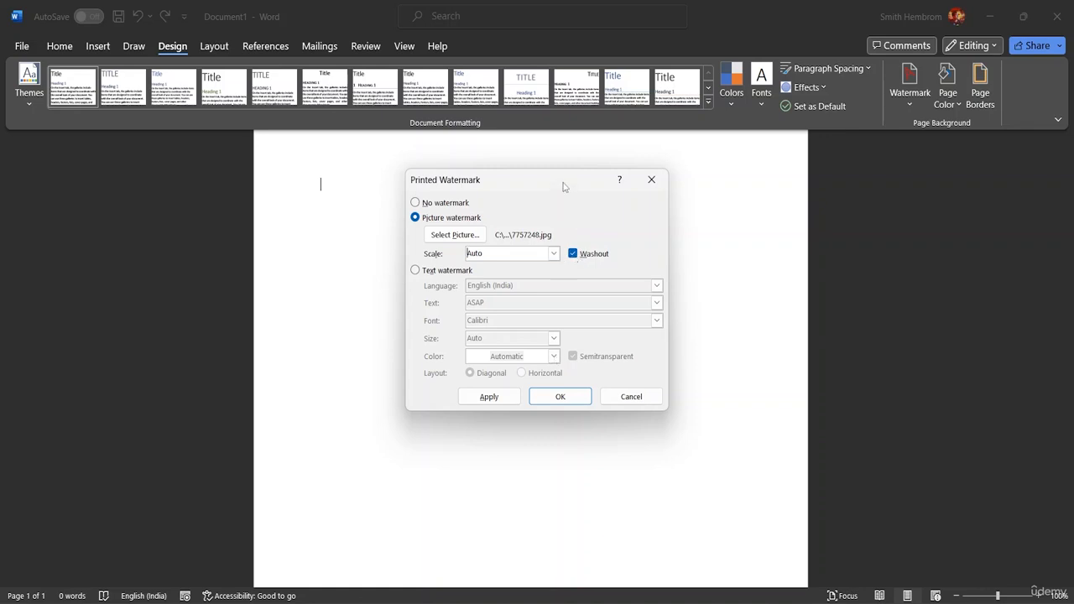
Step: Apply the frame watermark, then uncheck Washout and apply it in full colour
{"action": "left_click_drag", "start_coordinate": [566, 184], "coordinate": [948, 161]}
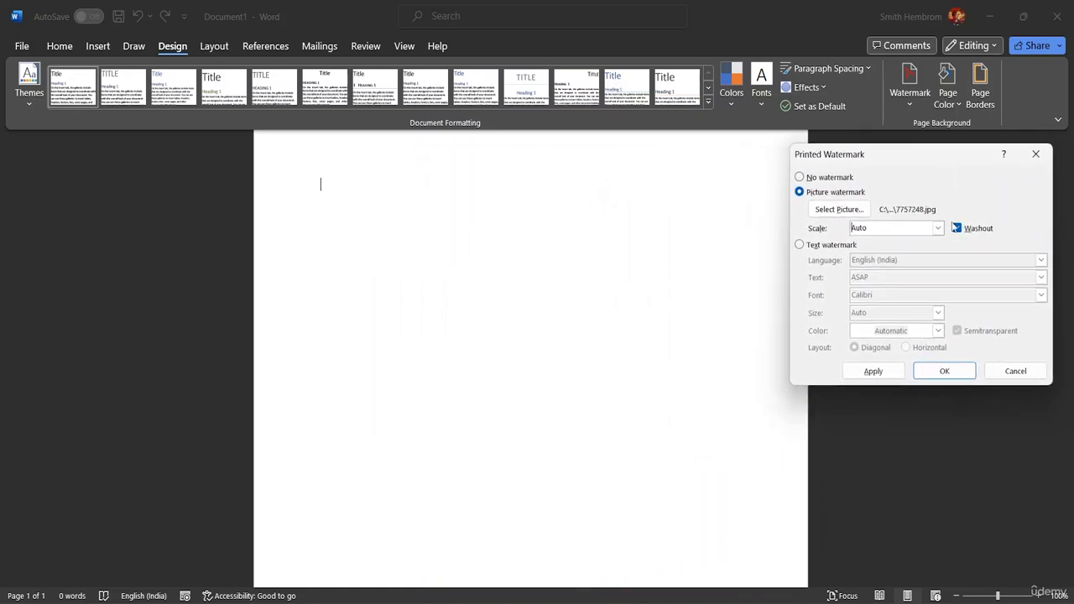
{"action": "left_click", "coordinate": [872, 371]}
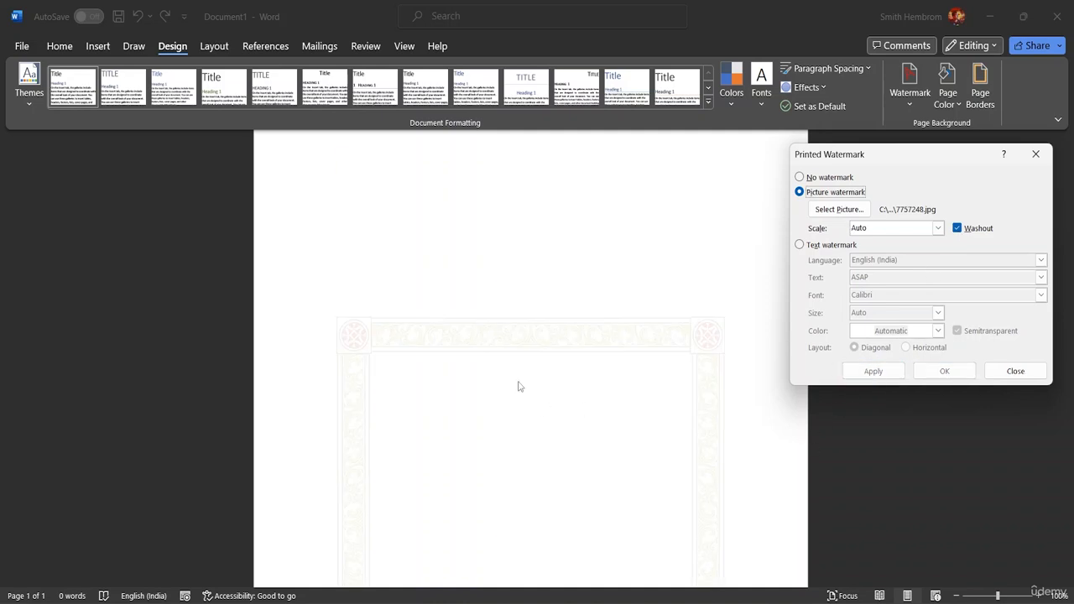
{"action": "left_click", "coordinate": [957, 229]}
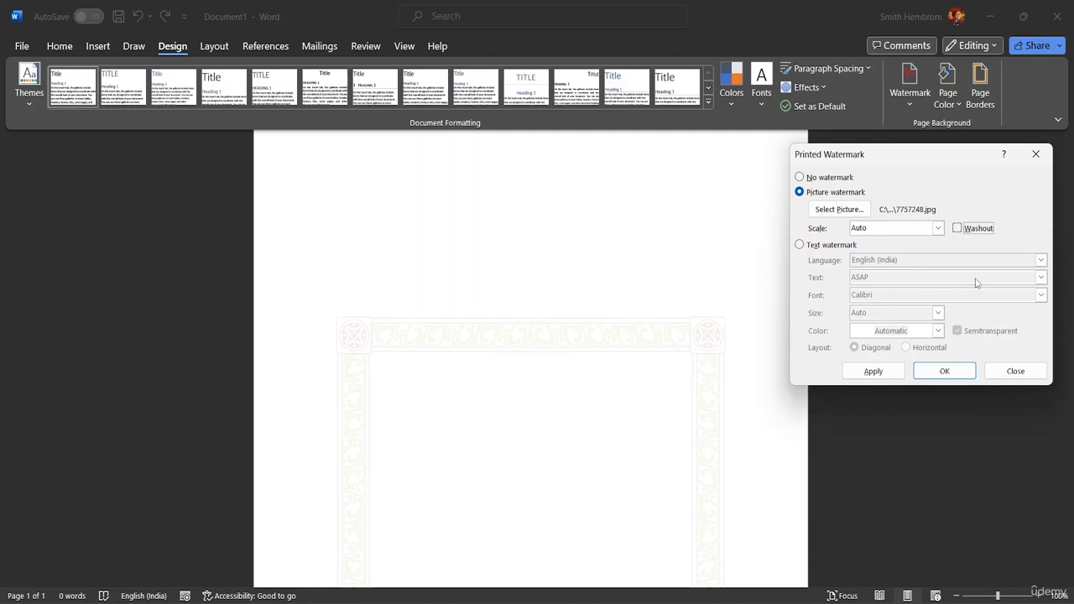
{"action": "left_click", "coordinate": [881, 372]}
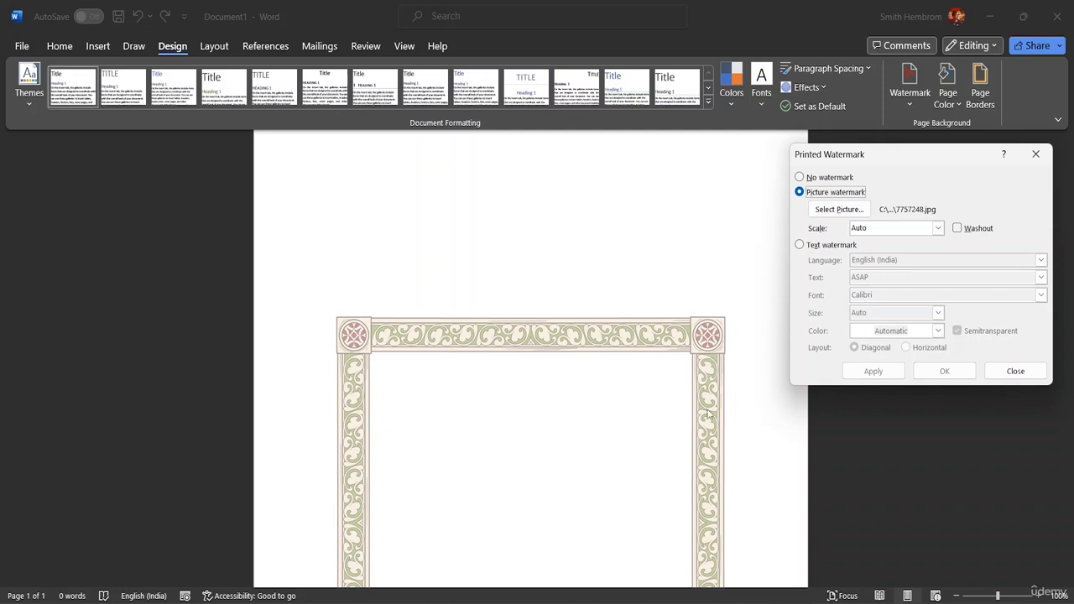
Step: Preview watermark scales of 50% and 35%, then settle on 45% and close the dialog
{"action": "left_click", "coordinate": [938, 229]}
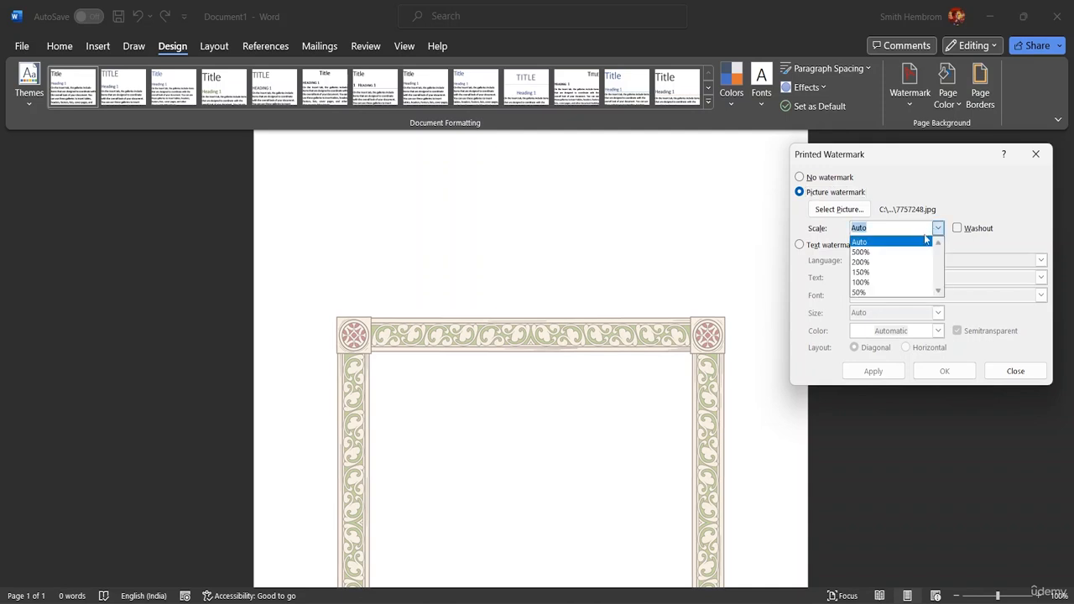
{"action": "left_click", "coordinate": [899, 292]}
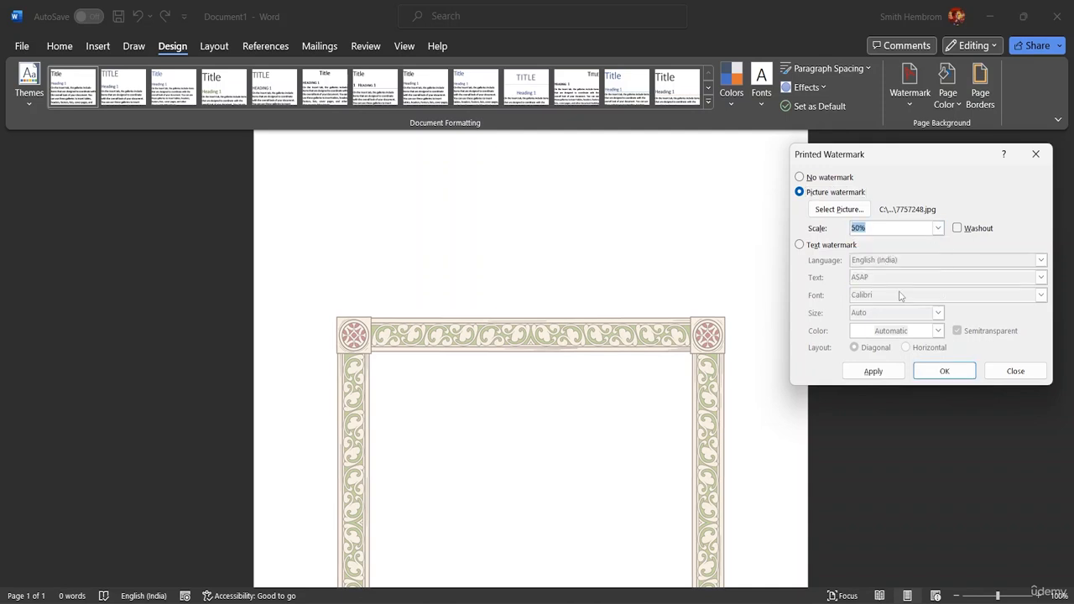
{"action": "left_click", "coordinate": [885, 374]}
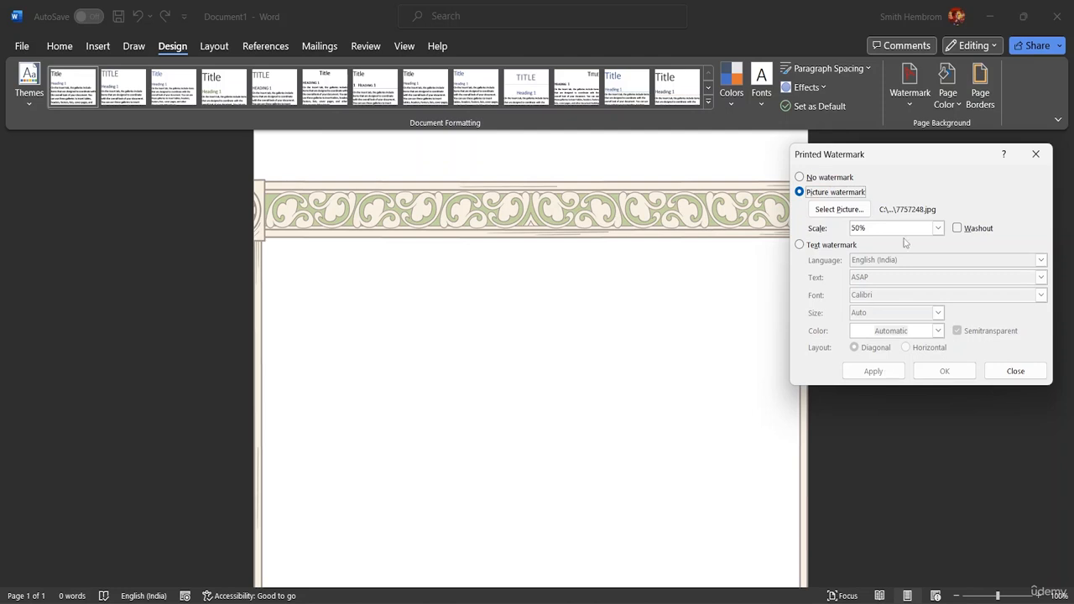
{"action": "left_click", "coordinate": [875, 228]}
{"action": "key", "text": "BackSpace"}
{"action": "key", "text": "BackSpace"}
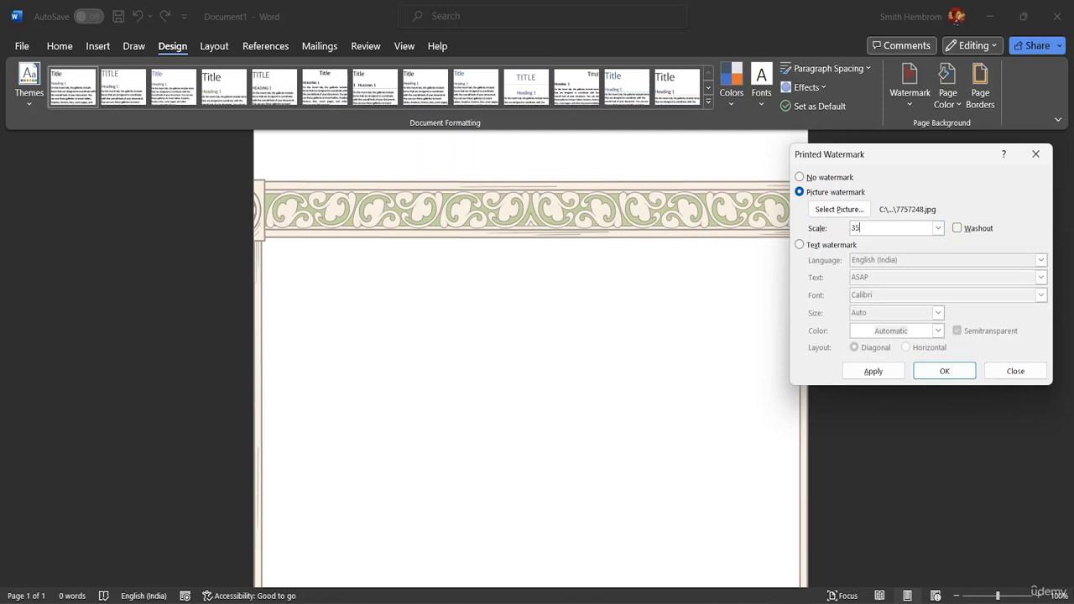
{"action": "left_click", "coordinate": [874, 372]}
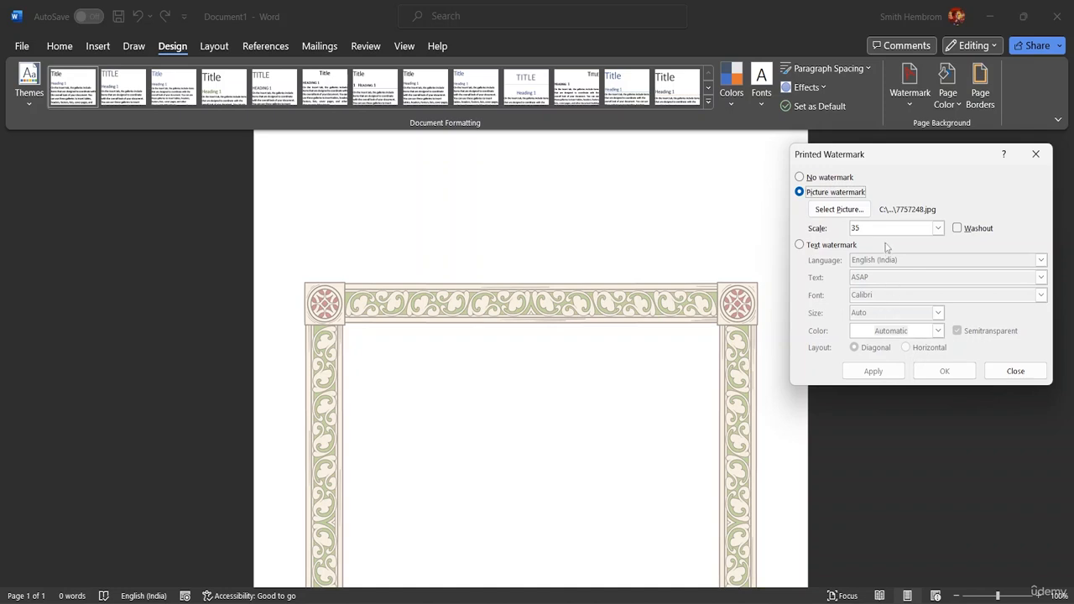
{"action": "left_click", "coordinate": [857, 228]}
{"action": "key", "text": "BackSpace"}
{"action": "key", "text": "BackSpace"}
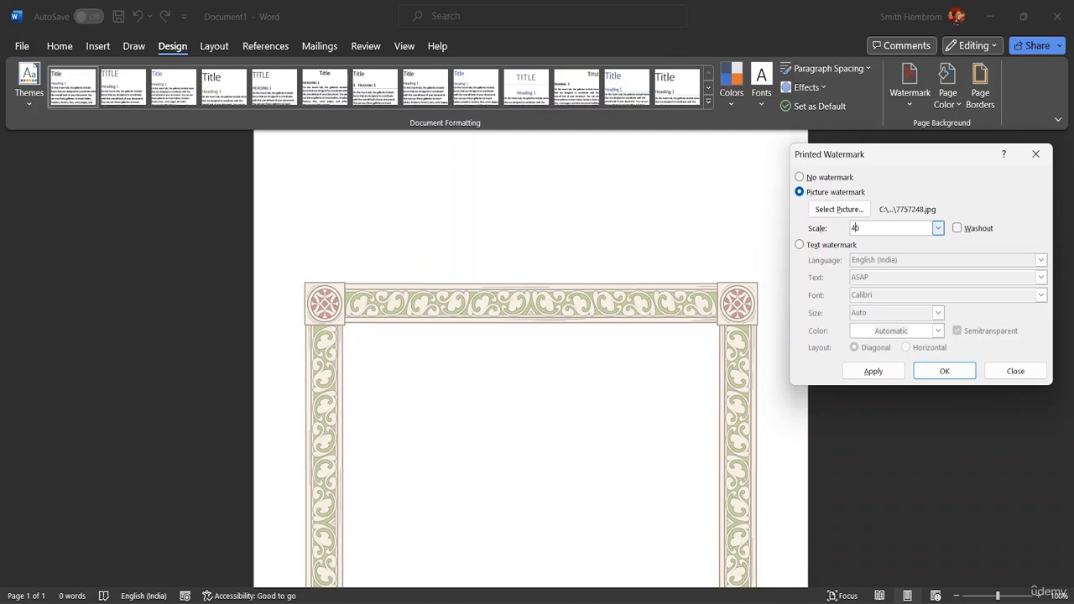
{"action": "type", "text": "4"}
{"action": "key", "text": "Return"}
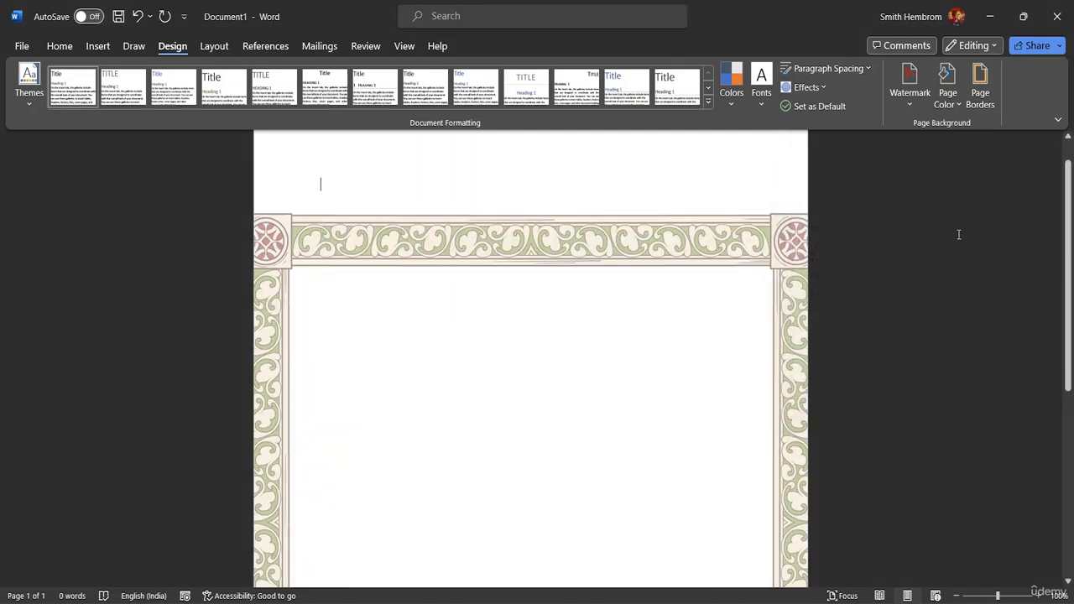
Step: Change the custom border watermark's scale to 42%
{"action": "left_click", "coordinate": [908, 107]}
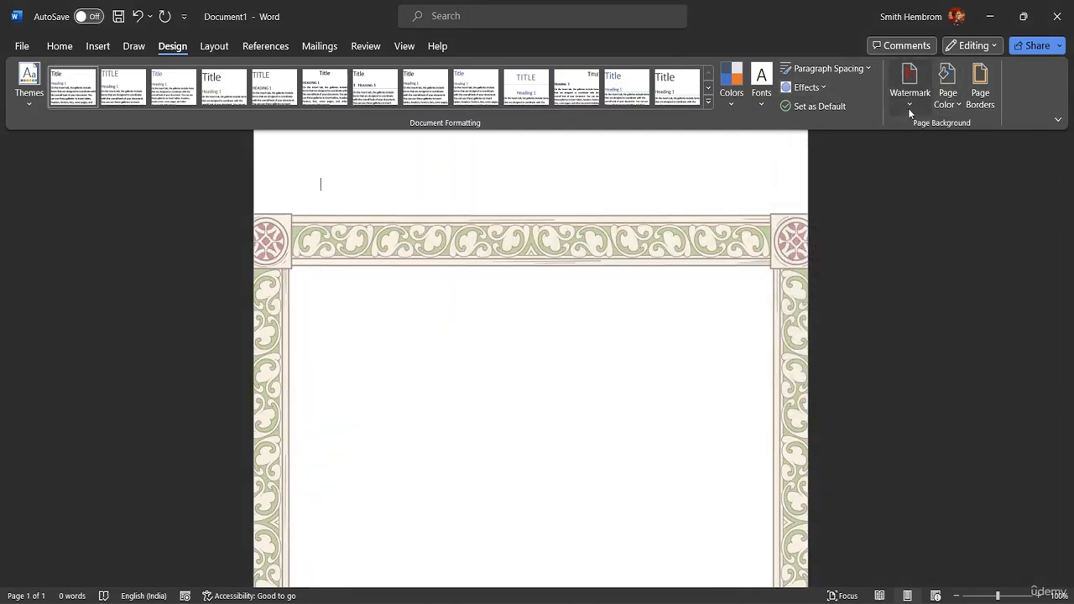
{"action": "left_click", "coordinate": [851, 444]}
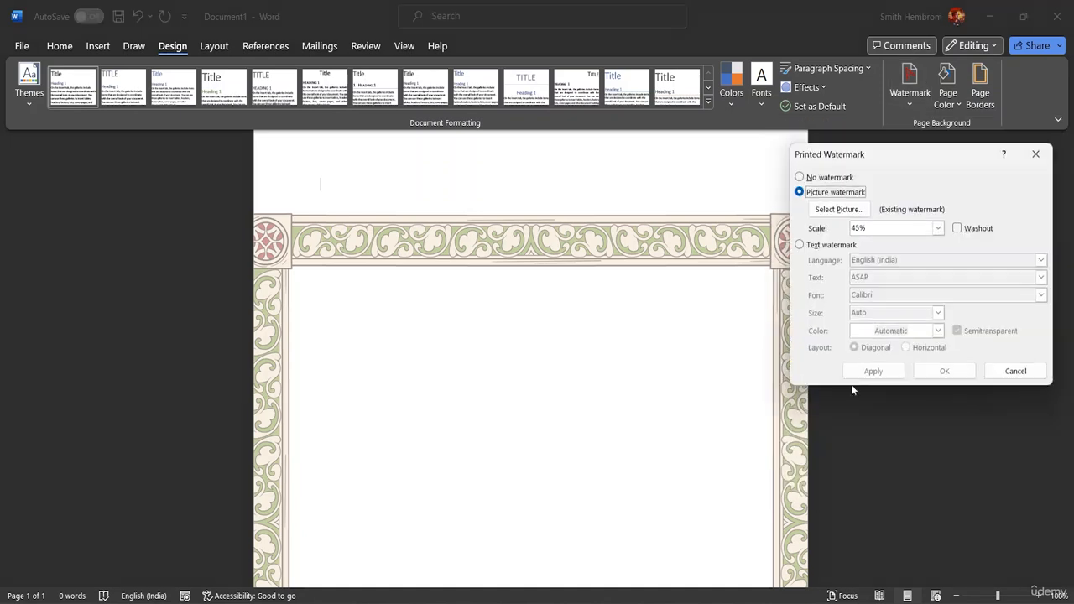
{"action": "left_click", "coordinate": [862, 228]}
{"action": "key", "text": "BackSpace"}
{"action": "type", "text": "2"}
{"action": "key", "text": "Return"}
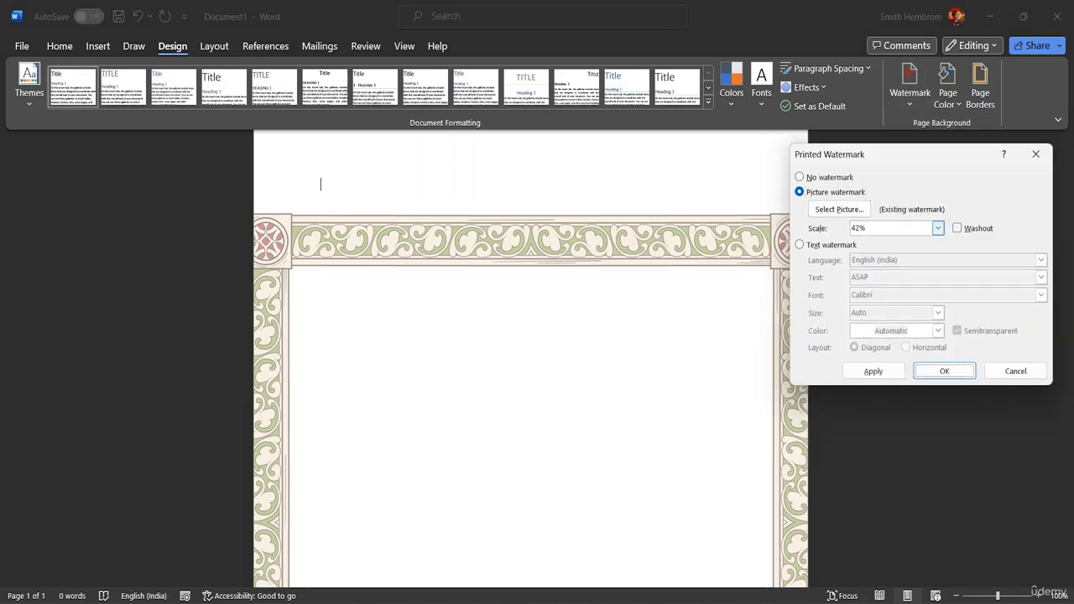
Step: Scroll down the page to confirm the whole frame, bottom edge included, now fits
{"action": "scroll", "coordinate": [890, 232], "scroll_direction": "down", "scroll_amount": 2}
{"action": "scroll", "coordinate": [720, 250], "scroll_direction": "down", "scroll_amount": 5}
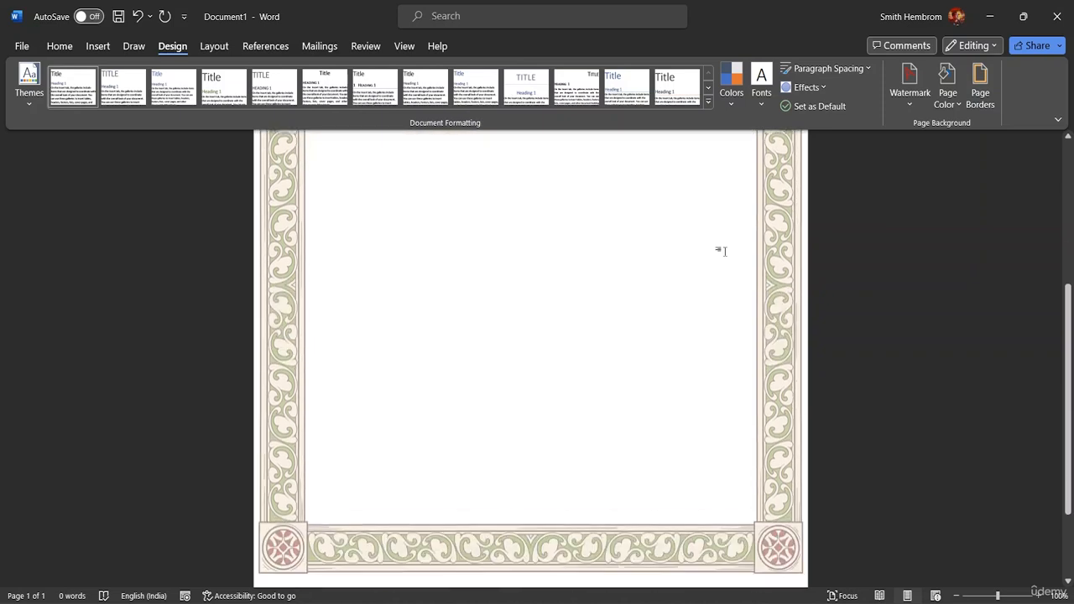
{"action": "scroll", "coordinate": [720, 250], "scroll_direction": "up", "scroll_amount": 6}
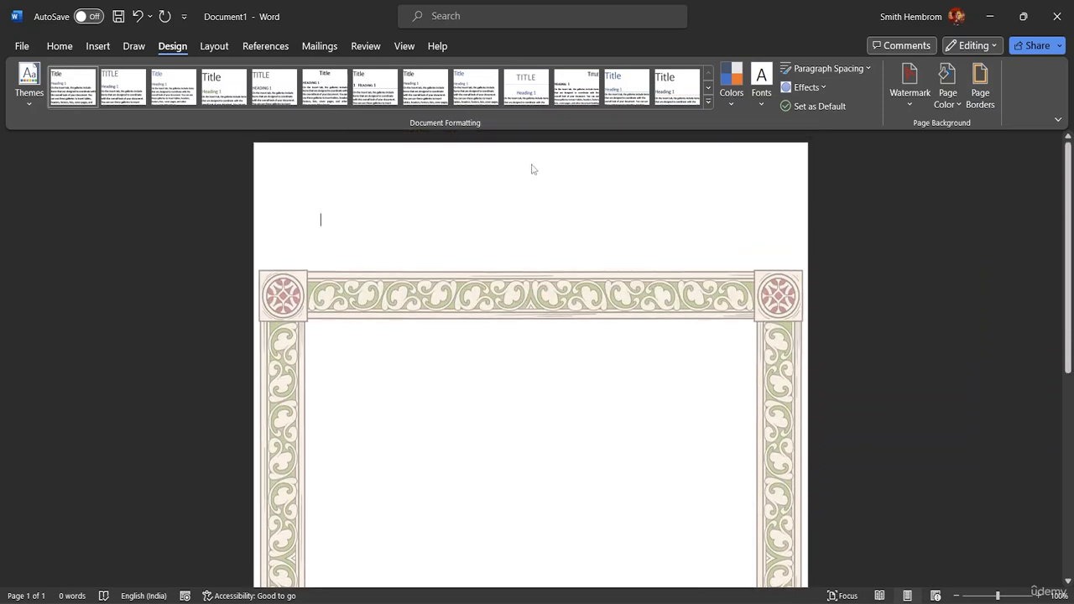
{"action": "scroll", "coordinate": [472, 318], "scroll_direction": "down", "scroll_amount": 5}
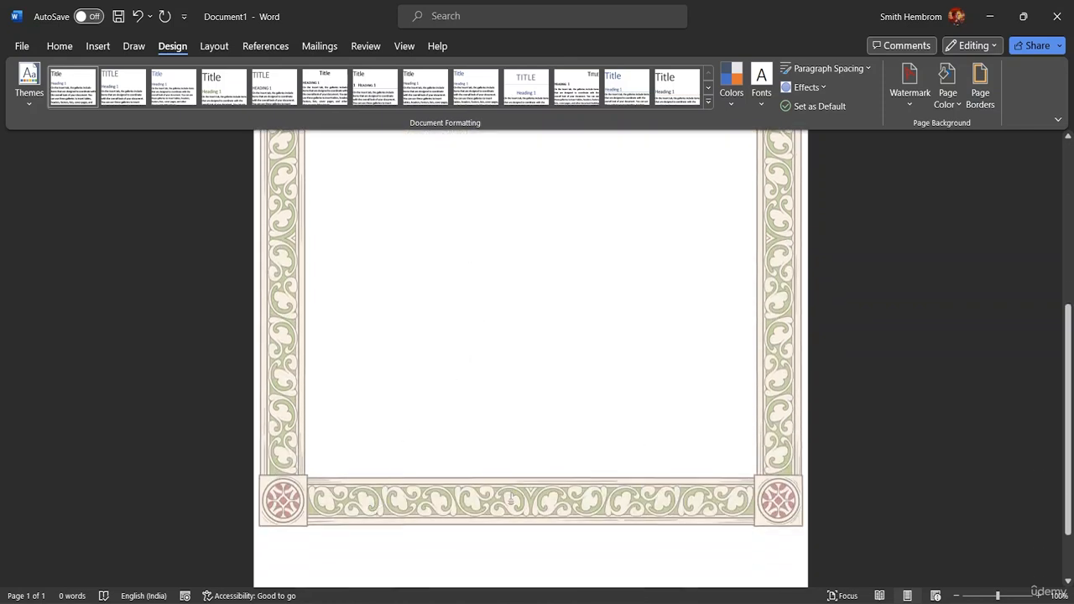
{"action": "left_click", "coordinate": [911, 97]}
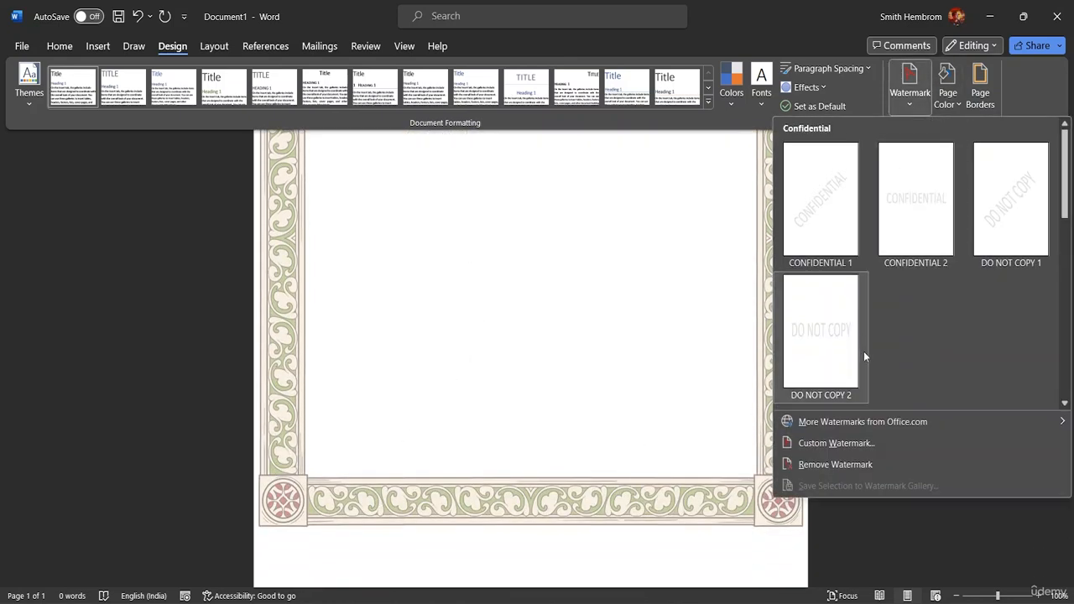
{"action": "left_click", "coordinate": [840, 452]}
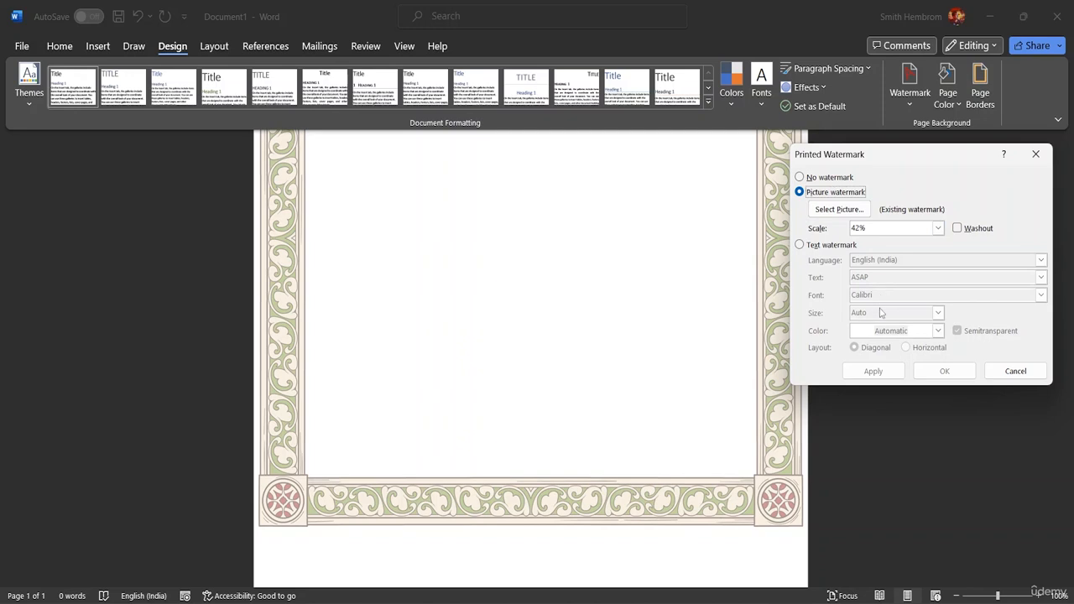
{"action": "left_click", "coordinate": [1037, 155]}
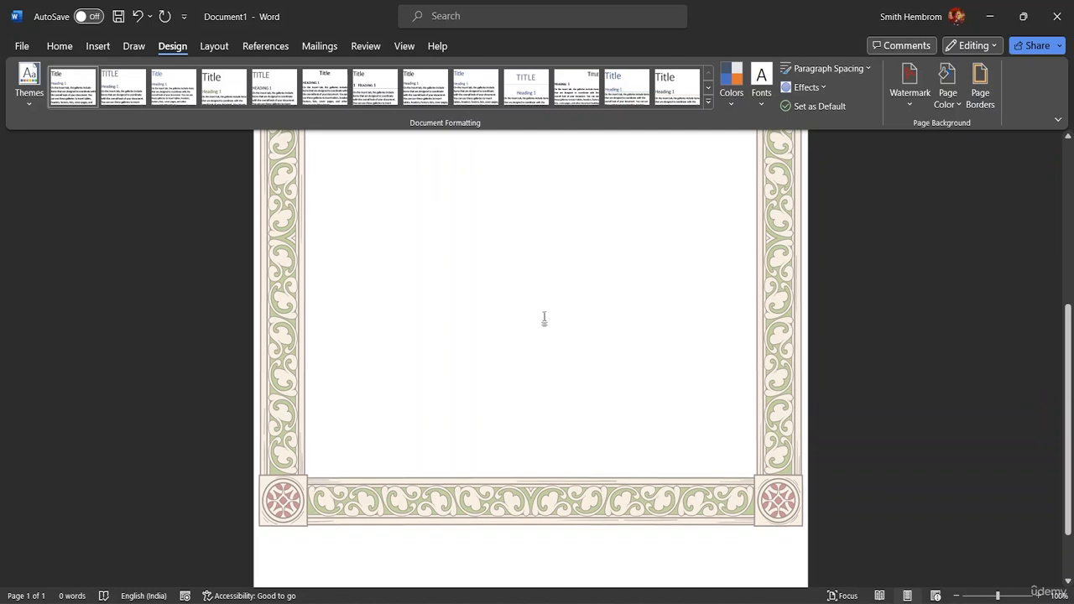
{"action": "scroll", "coordinate": [543, 318], "scroll_direction": "up", "scroll_amount": 8}
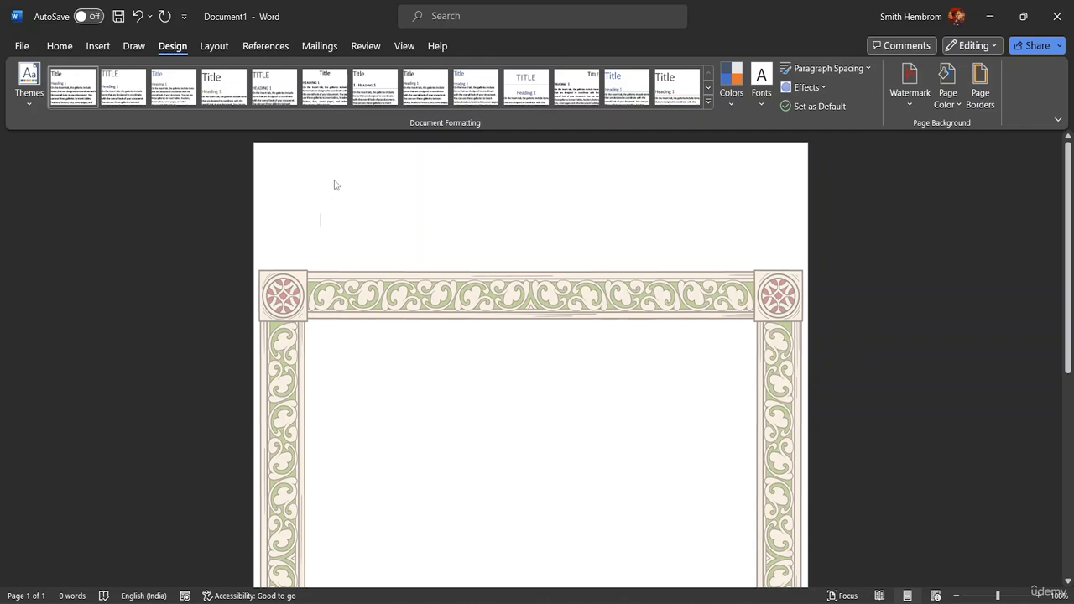
Step: Open the page header and type an e-mail address on its first line
{"action": "left_click", "coordinate": [293, 174]}
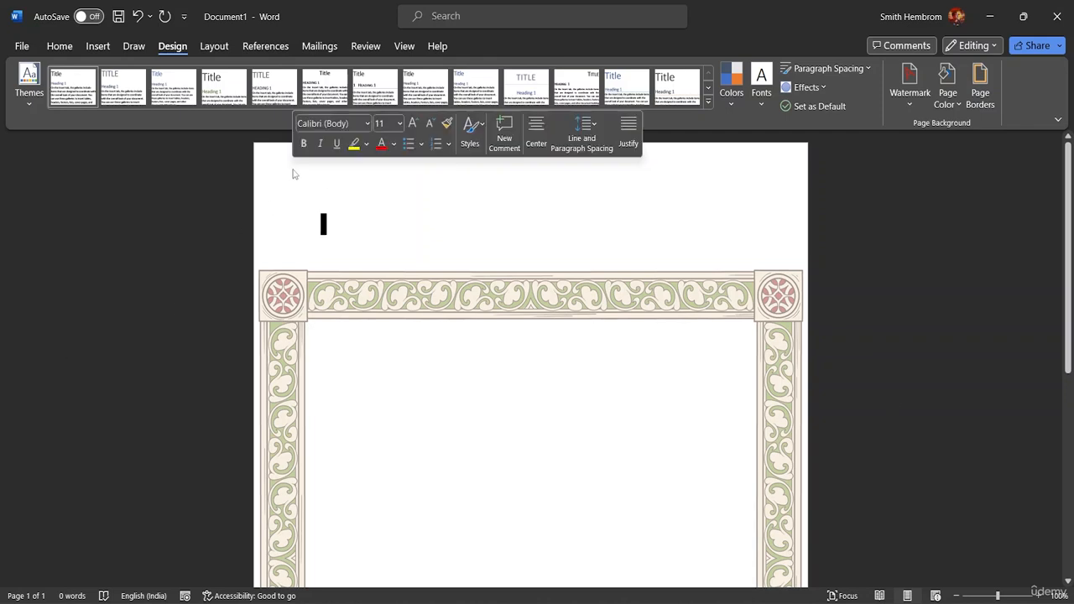
{"action": "double_click", "coordinate": [292, 173]}
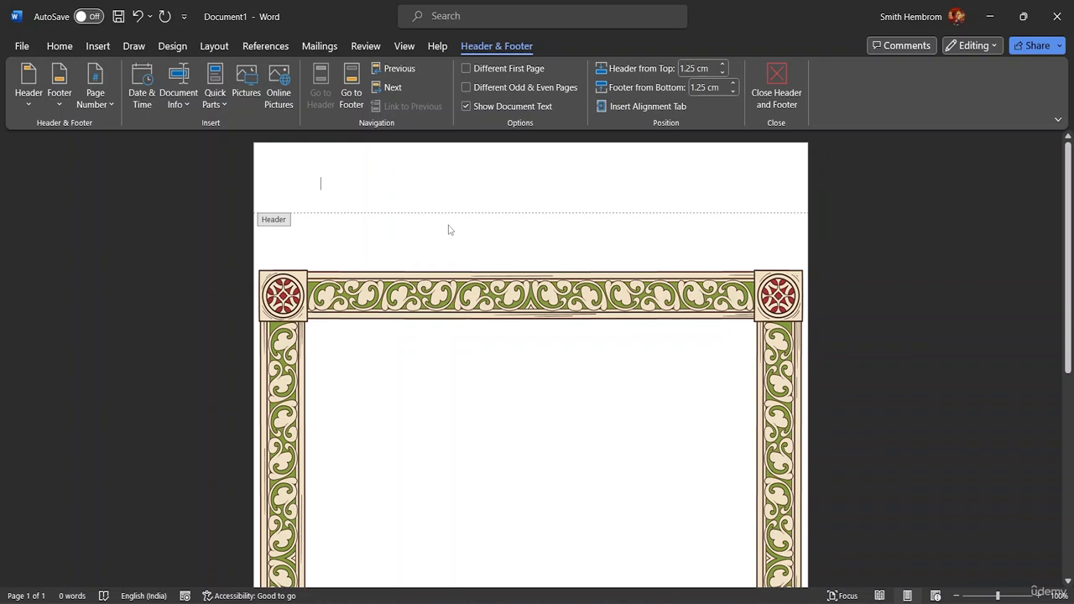
{"action": "type", "text": "d"}
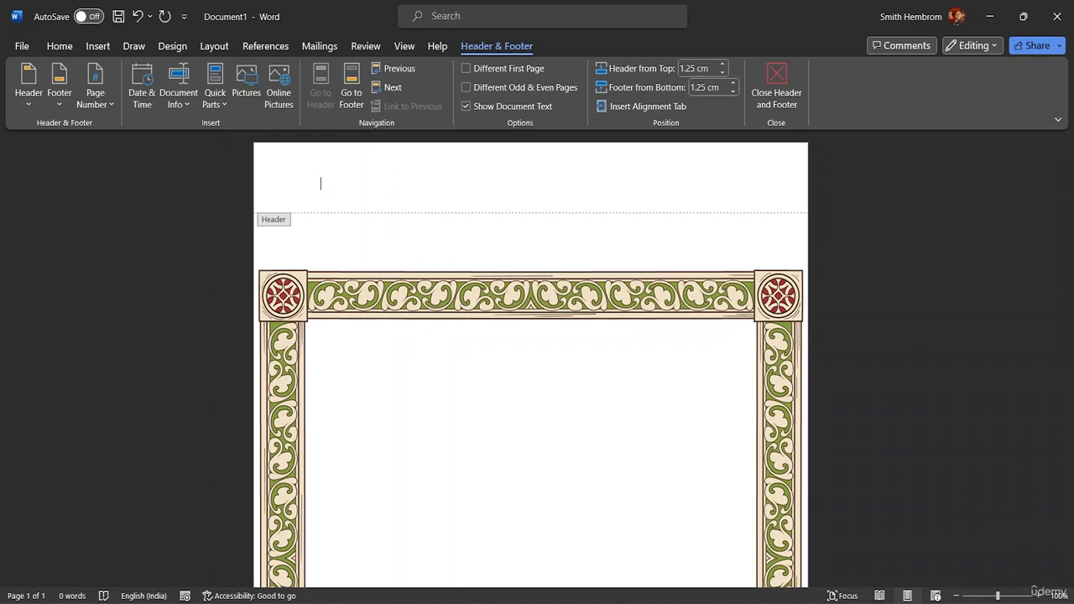
{"action": "type", "text": "abc@gmail.com"}
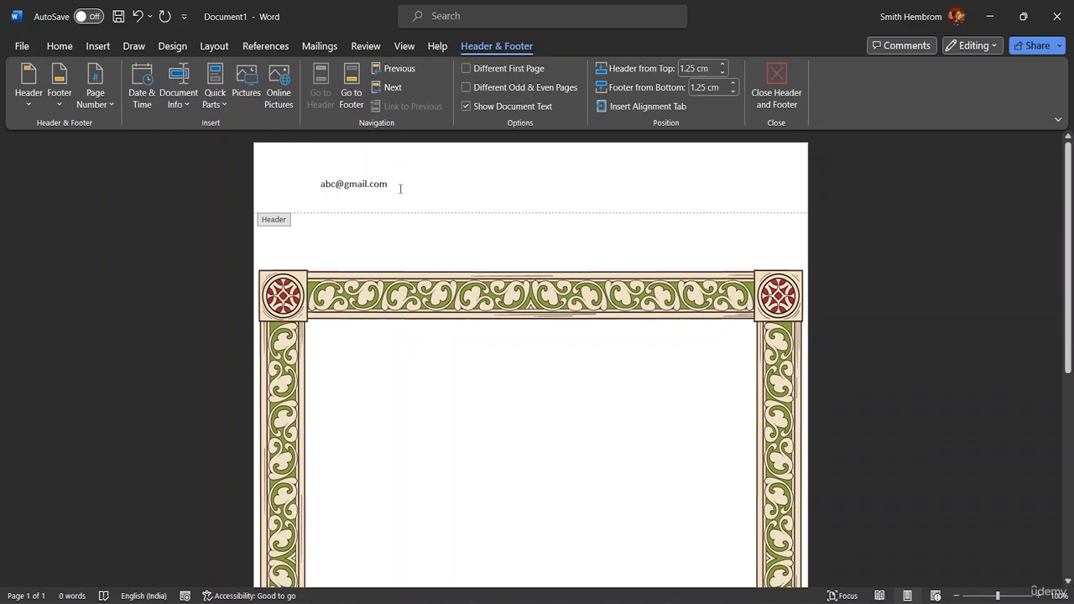
Step: Copy the header's e-mail address and paste a second copy right after it
{"action": "left_click", "coordinate": [302, 185]}
{"action": "left_click", "coordinate": [399, 207]}
{"action": "left_click_drag", "start_coordinate": [389, 184], "coordinate": [319, 185]}
{"action": "key", "text": "ctrl+c"}
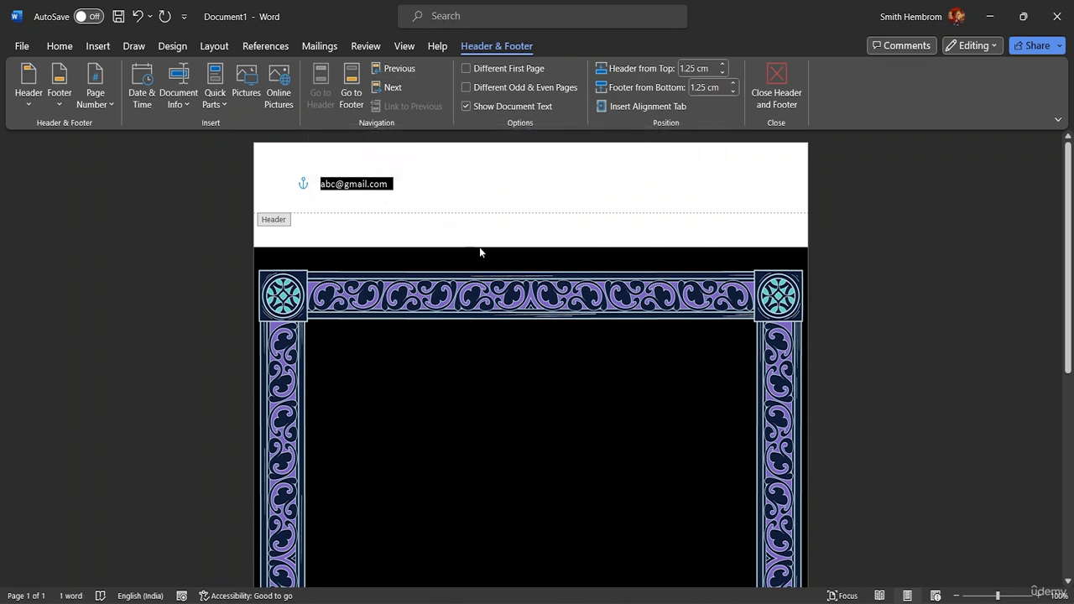
{"action": "left_click", "coordinate": [396, 191]}
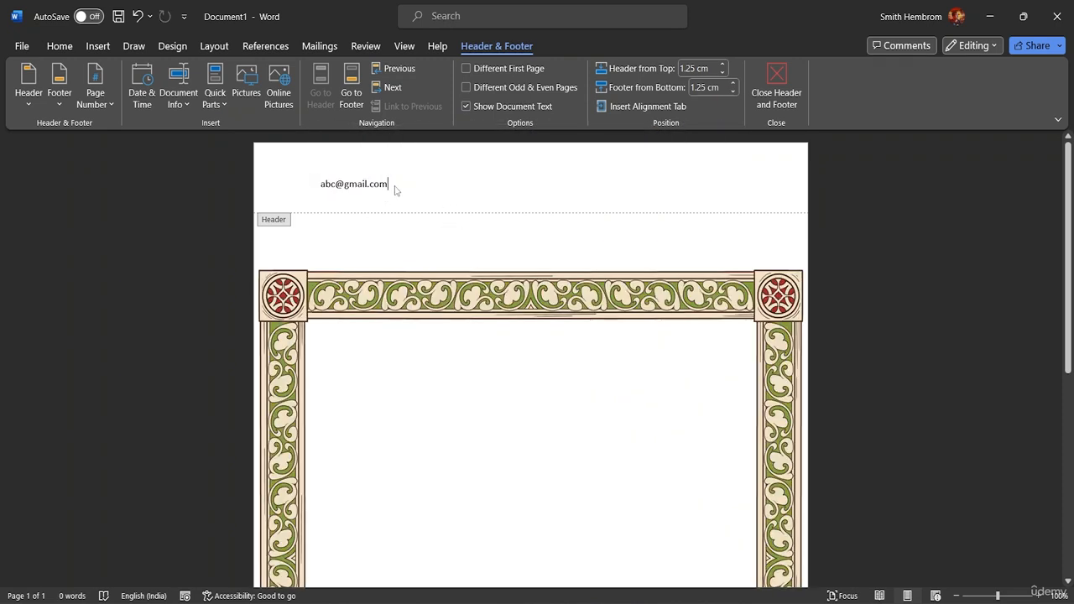
{"action": "key", "text": "ctrl+v"}
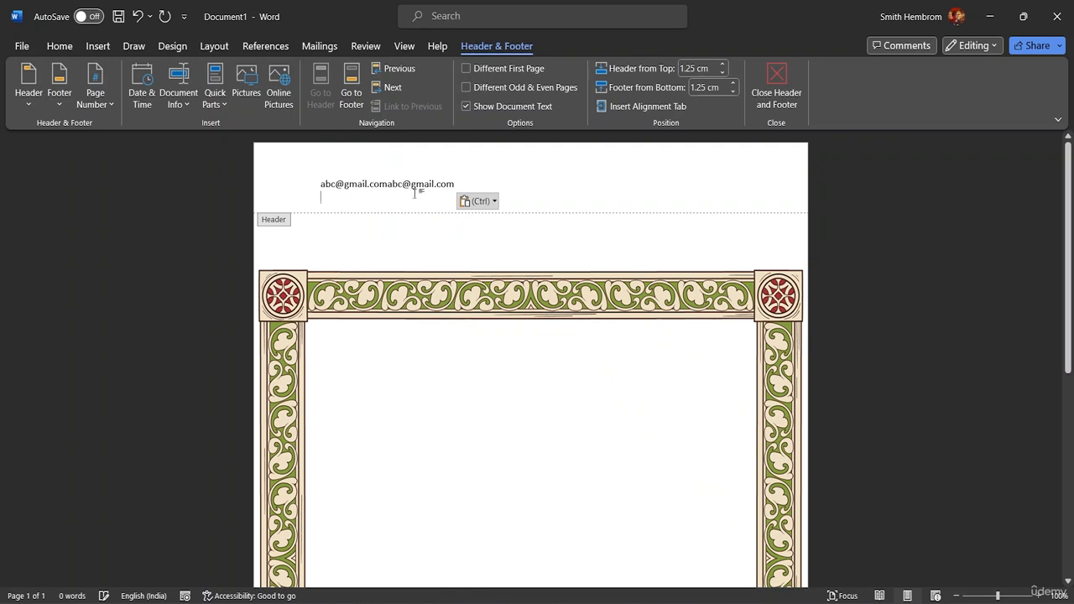
{"action": "left_click", "coordinate": [388, 184]}
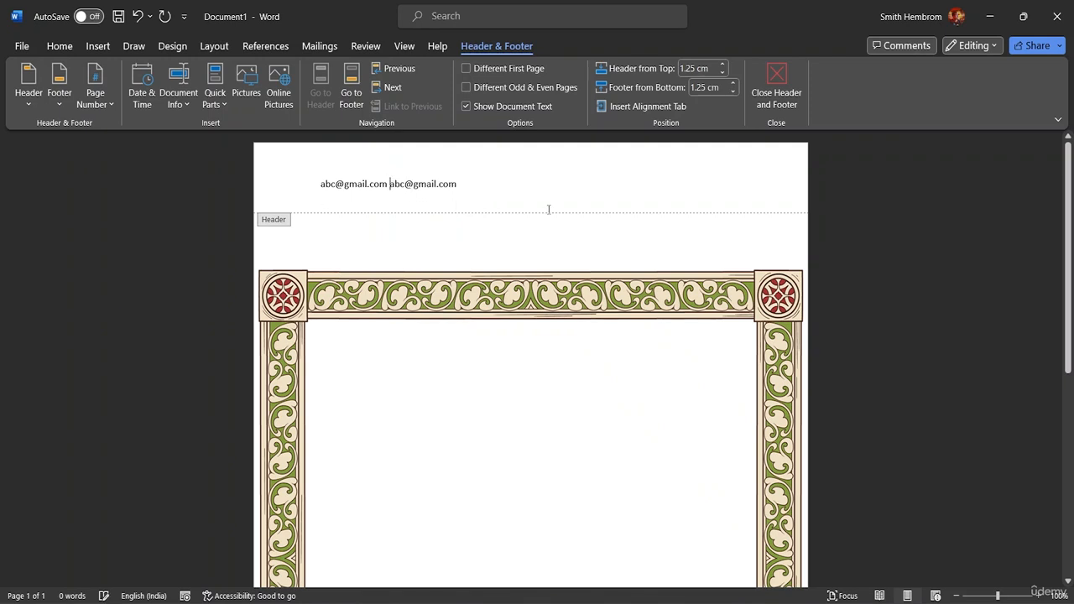
{"action": "left_click", "coordinate": [471, 185]}
Step: Paste a third address copy, space the addresses apart, and retype the first so it becomes a hyperlink
{"action": "key", "text": "ctrl+v"}
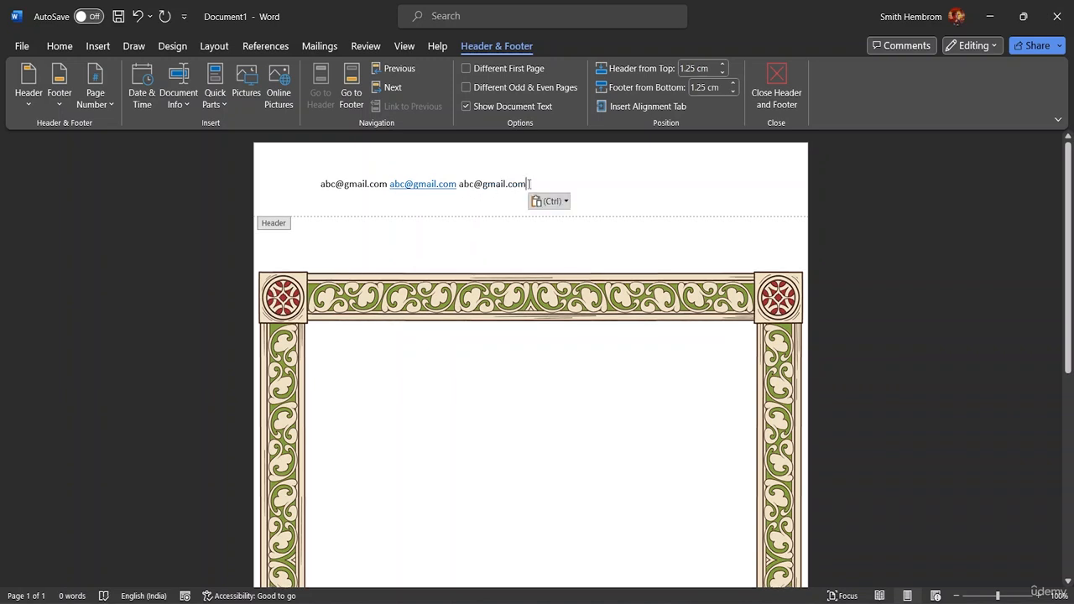
{"action": "left_click", "coordinate": [387, 184]}
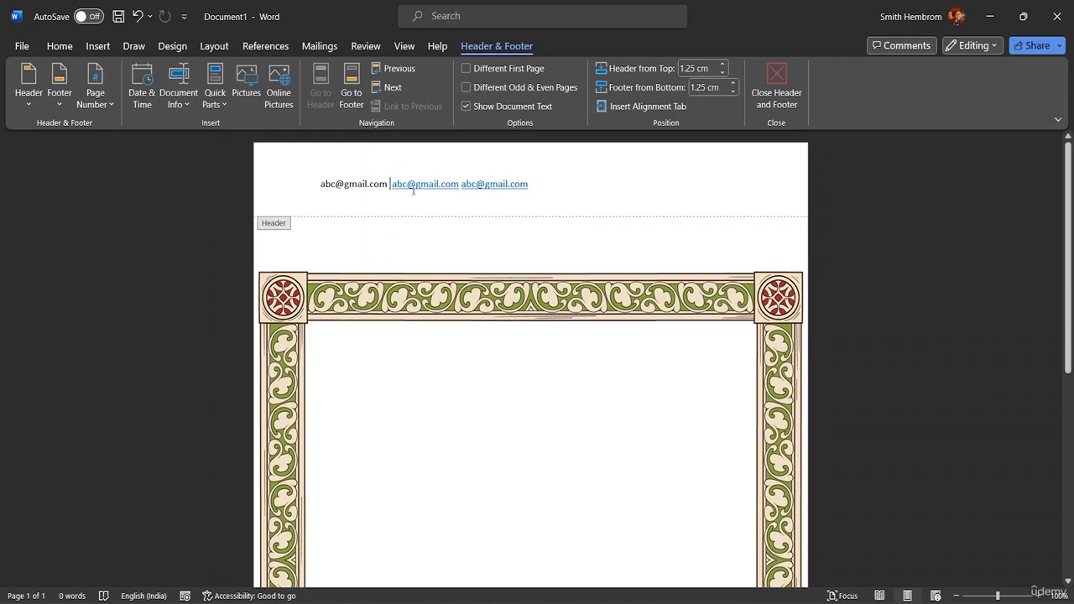
{"action": "left_click", "coordinate": [369, 184]}
{"action": "left_click", "coordinate": [386, 184]}
{"action": "key", "text": "BackSpace"}
{"action": "key", "text": "BackSpace"}
{"action": "key", "text": "BackSpace"}
{"action": "key", "text": "BackSpace"}
{"action": "key", "text": "BackSpace"}
{"action": "key", "text": "BackSpace"}
{"action": "key", "text": "BackSpace"}
{"action": "key", "text": "BackSpace"}
{"action": "key", "text": "BackSpace"}
{"action": "key", "text": "BackSpace"}
{"action": "key", "text": "BackSpace"}
{"action": "key", "text": "BackSpace"}
{"action": "key", "text": "BackSpace"}
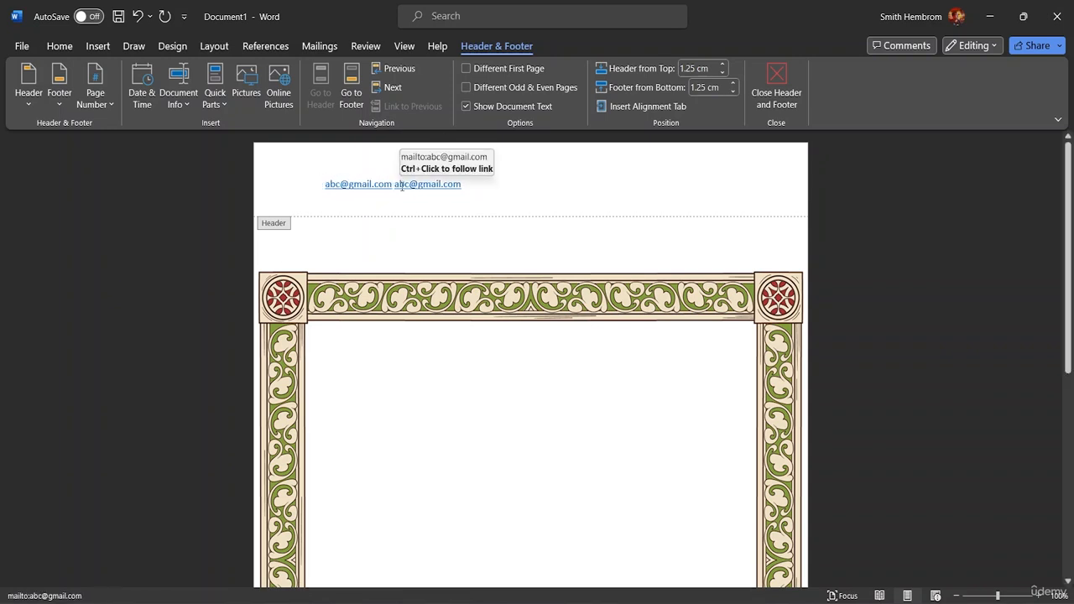
{"action": "left_click", "coordinate": [474, 186]}
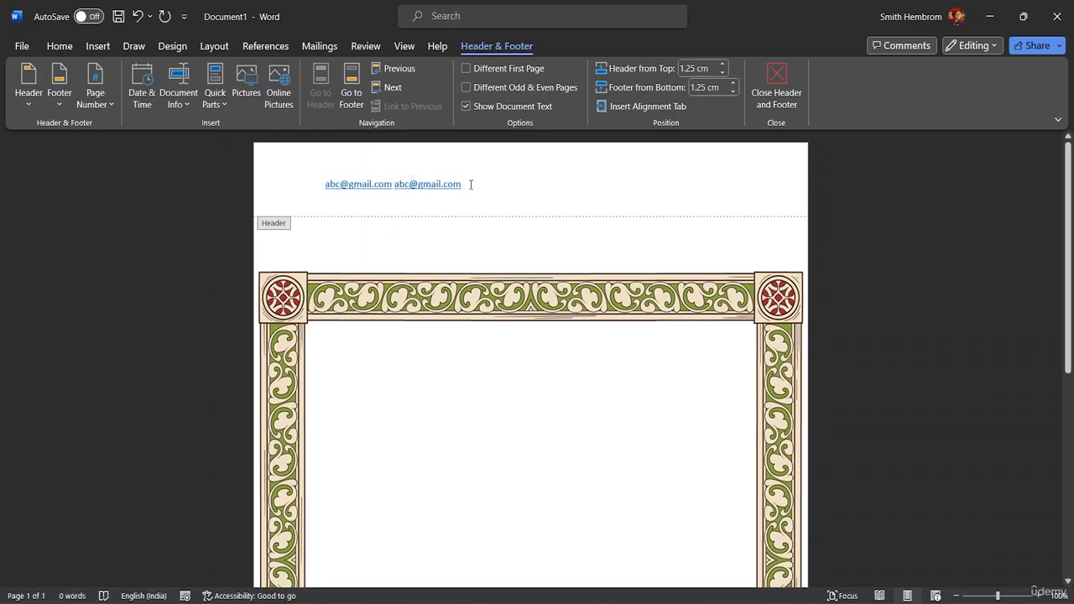
{"action": "key", "text": "ctrl+v"}
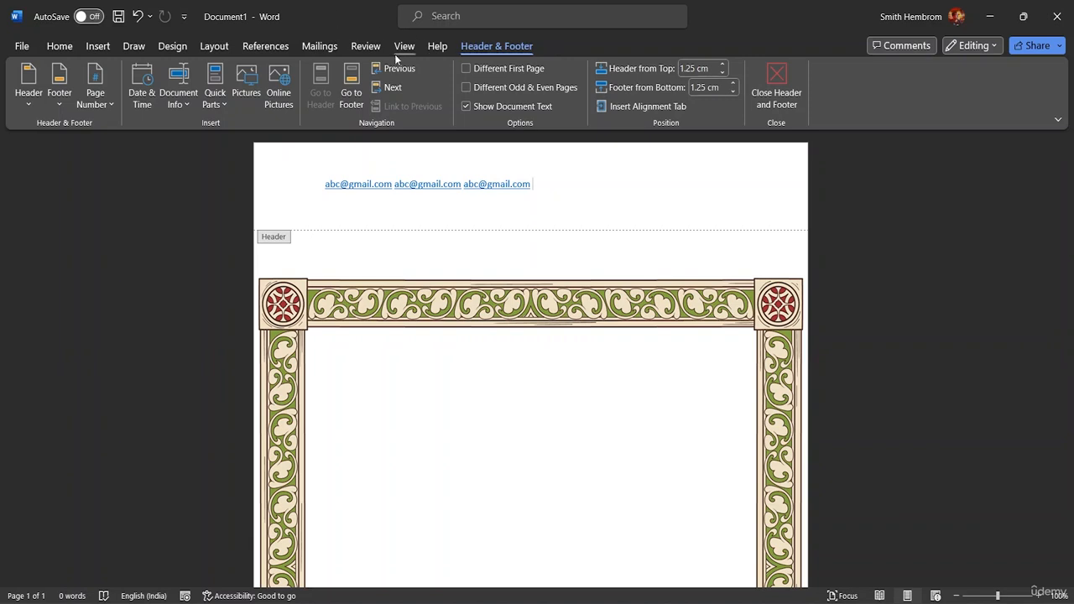
{"action": "left_click", "coordinate": [60, 46]}
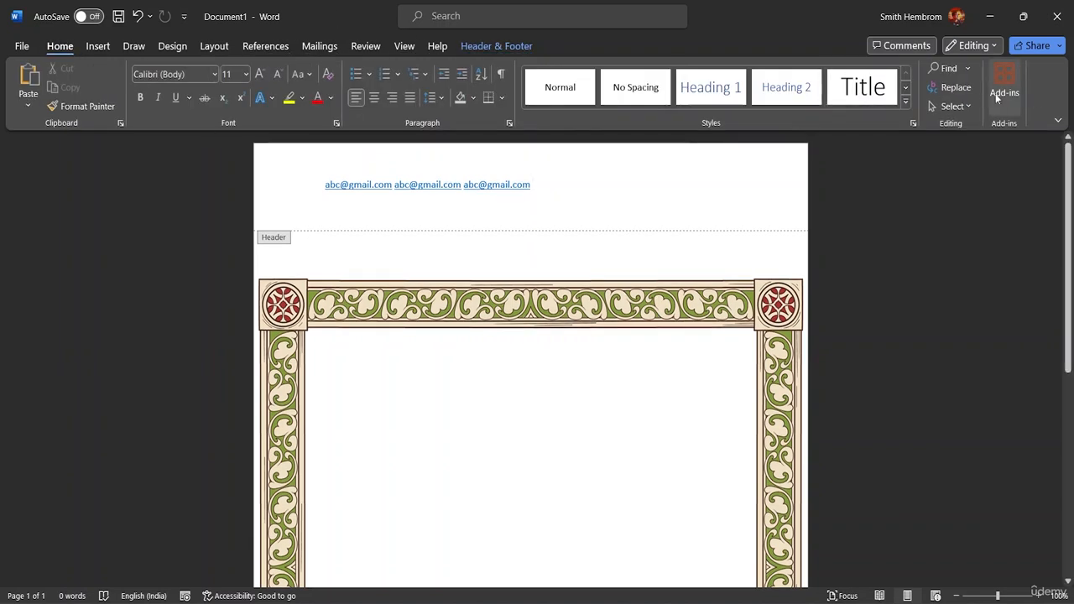
{"action": "left_click", "coordinate": [950, 106]}
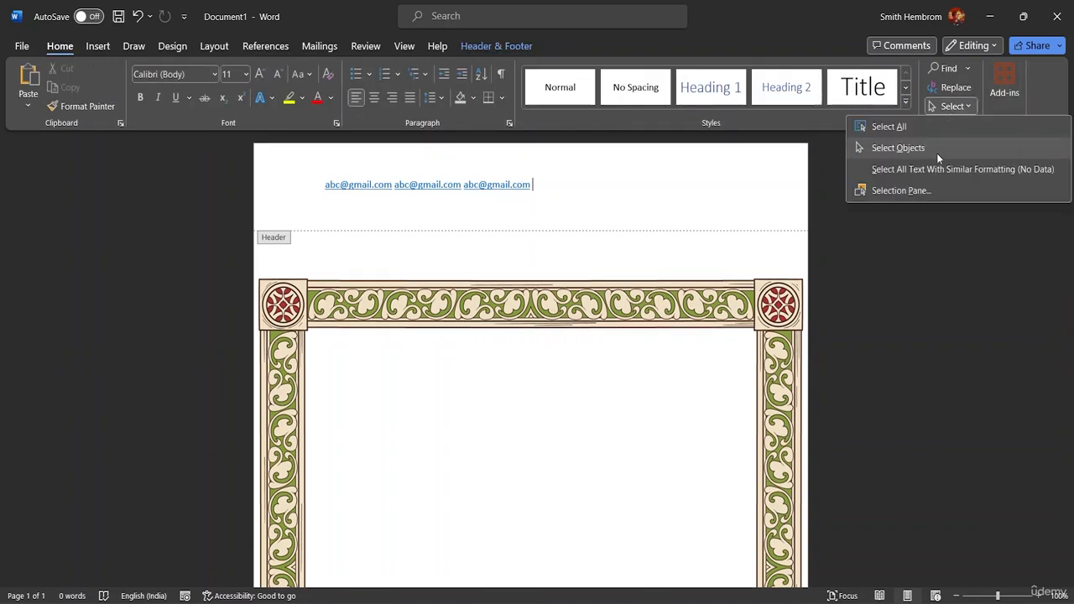
{"action": "left_click", "coordinate": [928, 127]}
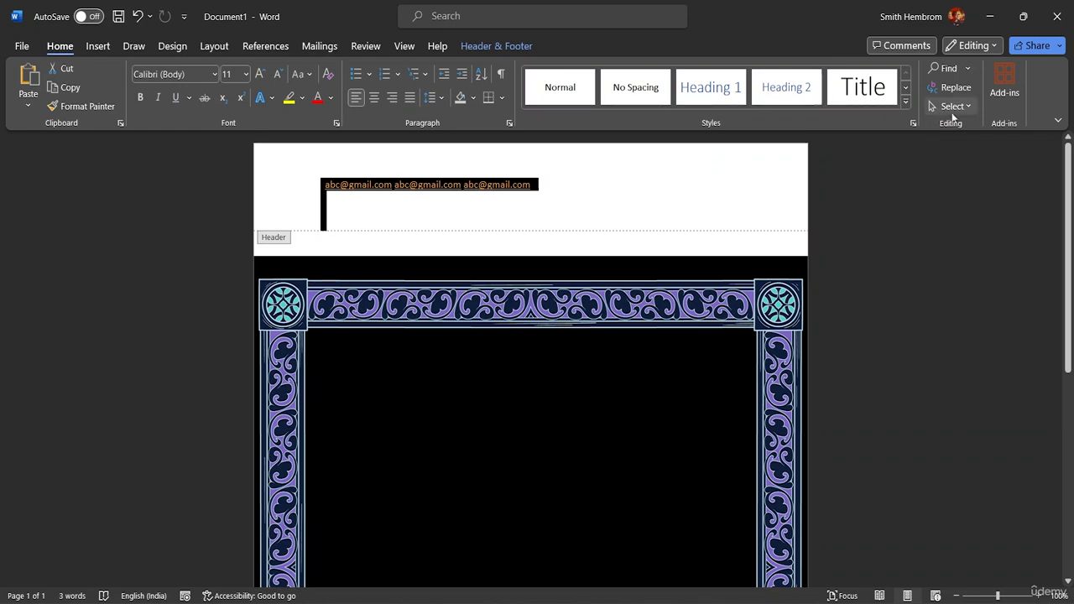
{"action": "left_click", "coordinate": [953, 106]}
{"action": "left_click", "coordinate": [933, 144]}
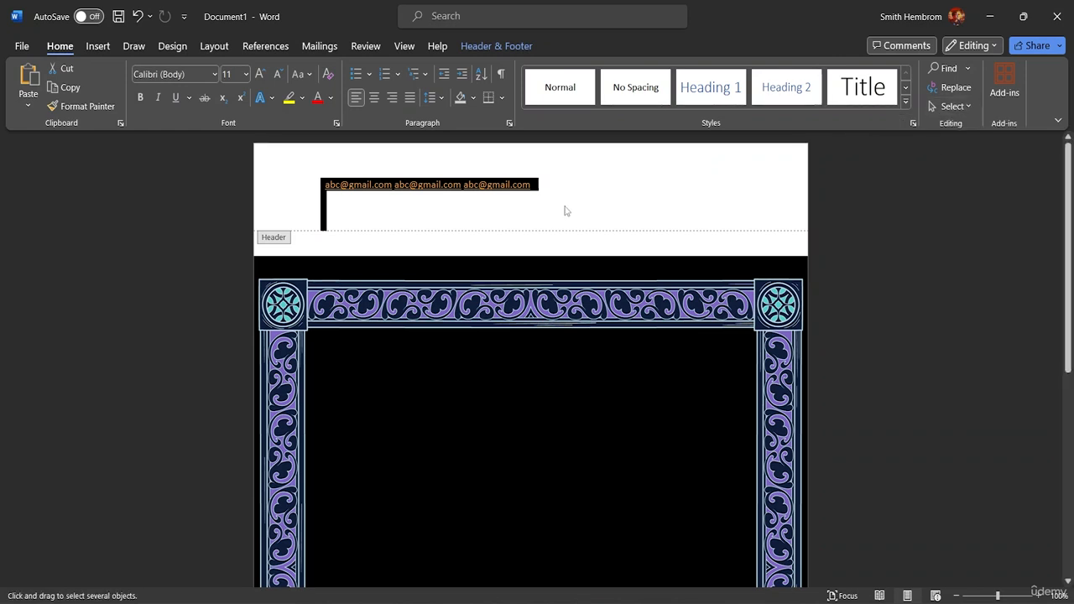
{"action": "left_click", "coordinate": [544, 186]}
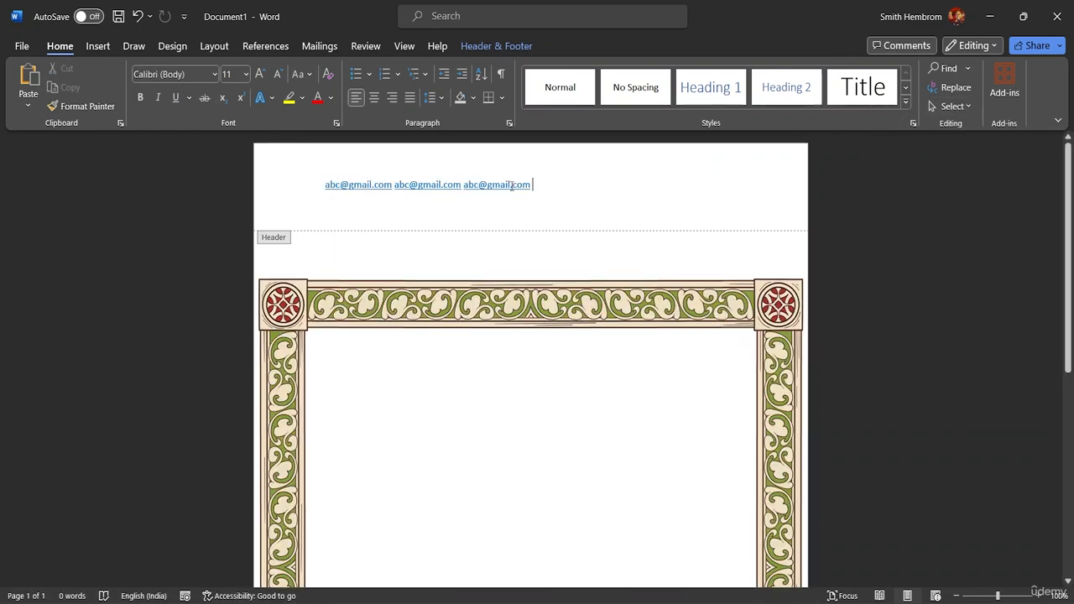
{"action": "left_click", "coordinate": [960, 107]}
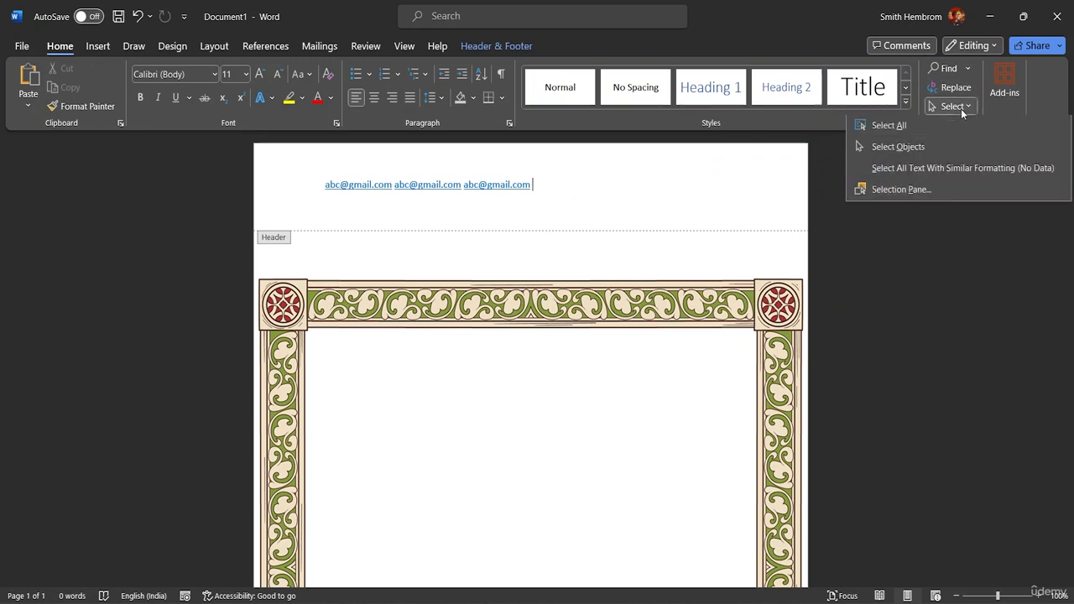
{"action": "left_click", "coordinate": [876, 146]}
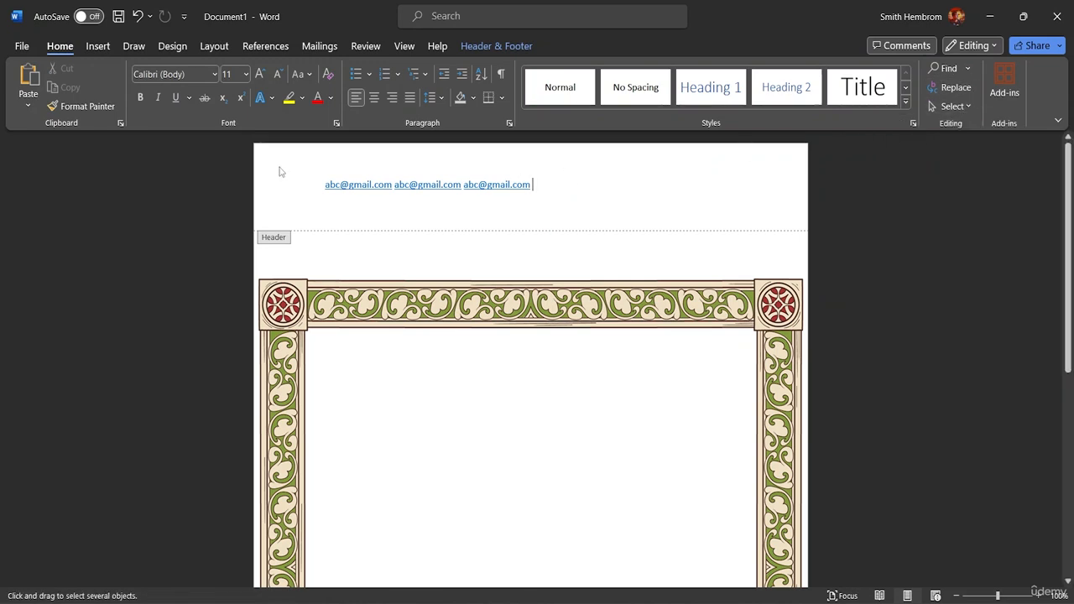
{"action": "left_click_drag", "start_coordinate": [317, 171], "coordinate": [387, 200]}
{"action": "left_click_drag", "start_coordinate": [562, 201], "coordinate": [304, 194]}
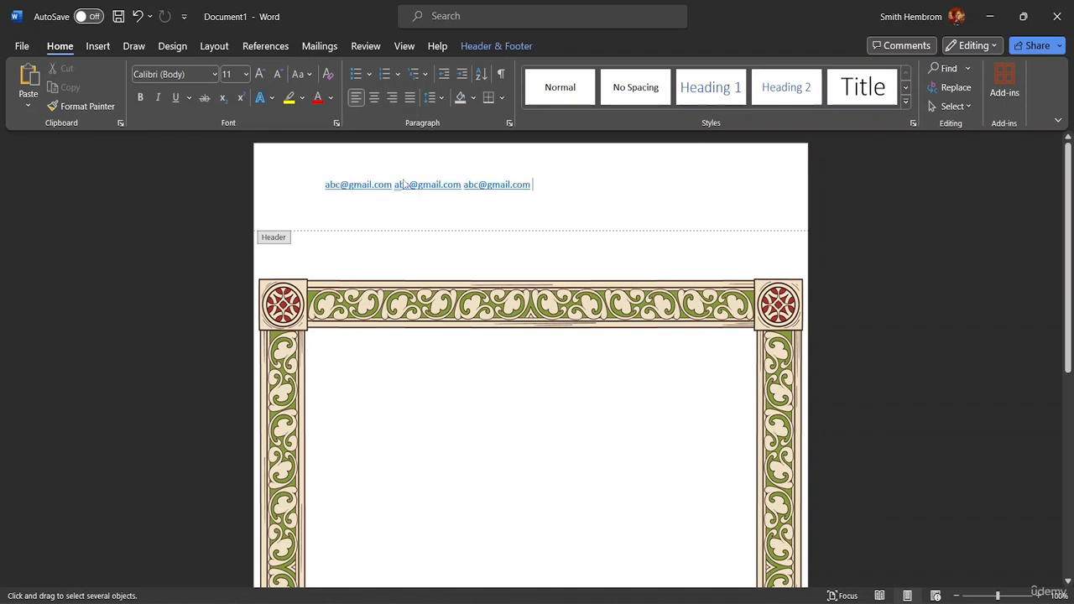
{"action": "triple_click", "coordinate": [434, 187]}
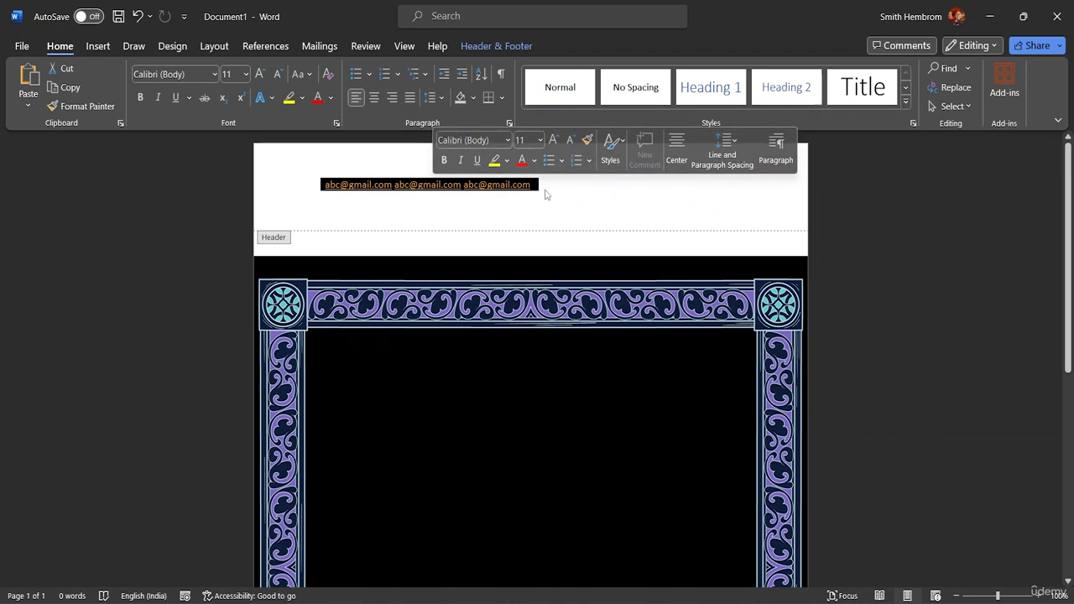
Step: Colour the header's three e-mail links orange with the mini toolbar's Font Color
{"action": "left_click", "coordinate": [533, 161]}
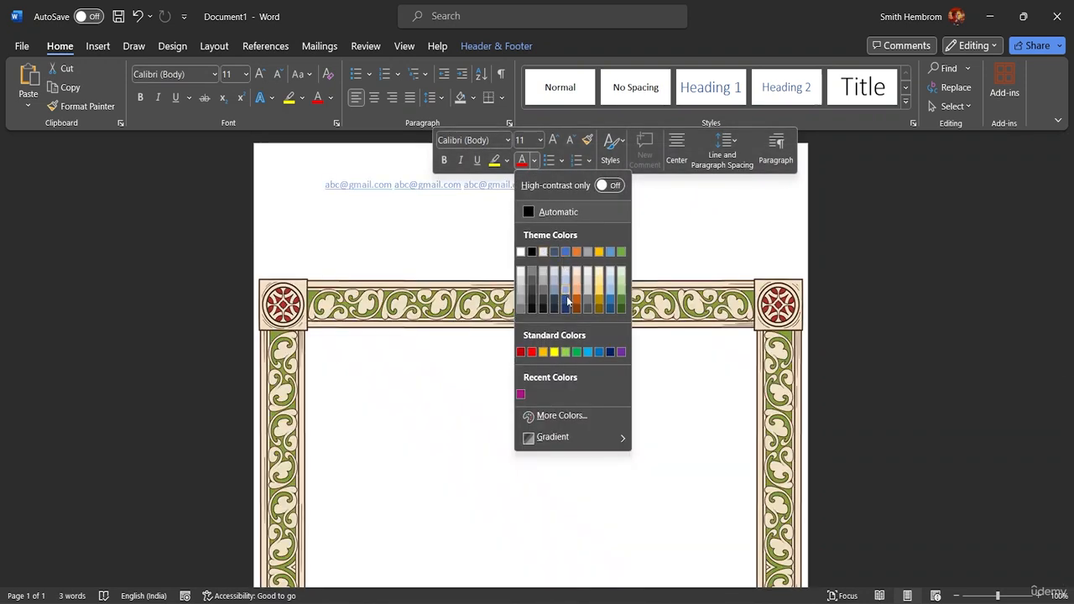
{"action": "left_click", "coordinate": [583, 305]}
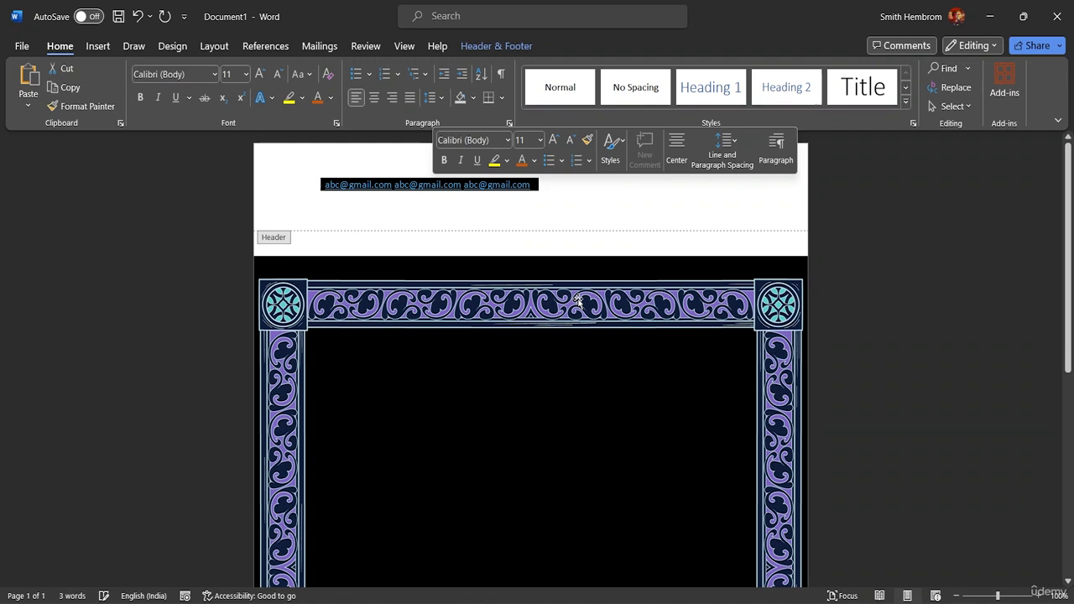
{"action": "left_click", "coordinate": [569, 212]}
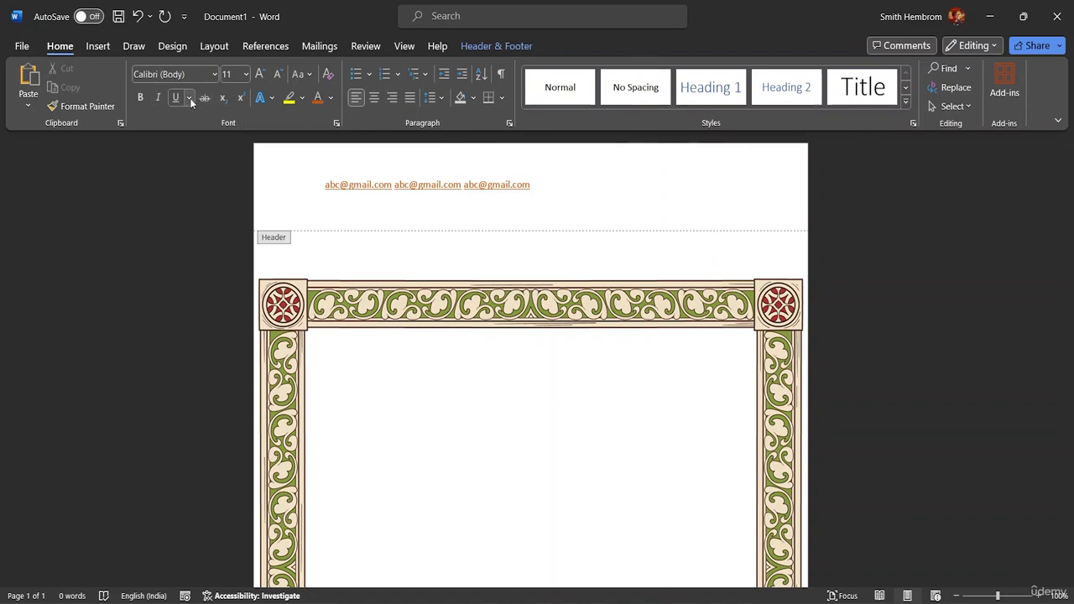
Step: Draw a wide text box below the header emails and type the gmail address into it
{"action": "left_click", "coordinate": [98, 47]}
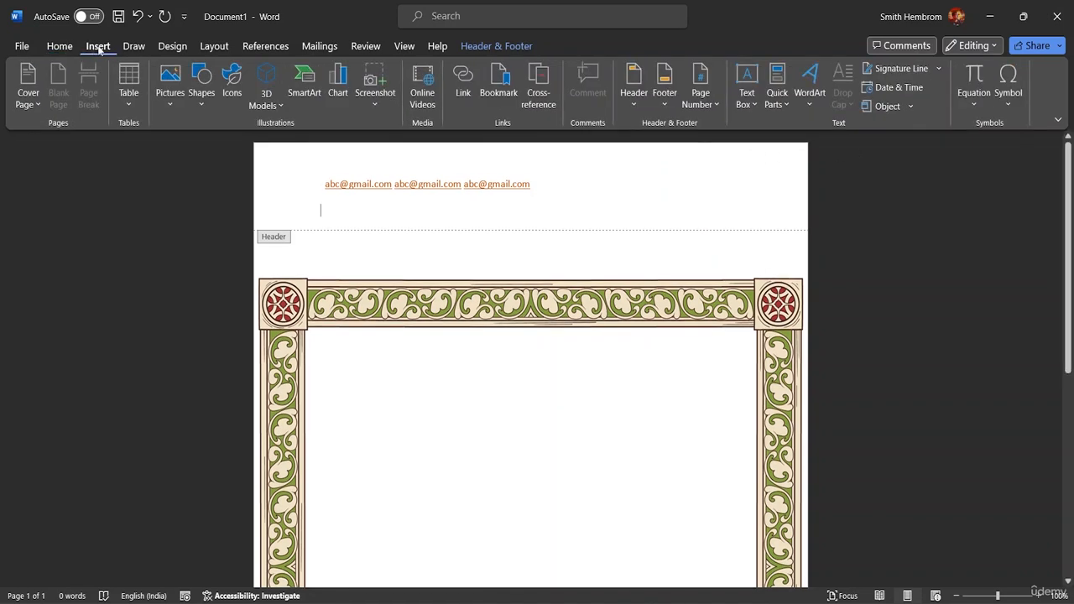
{"action": "left_click", "coordinate": [747, 104]}
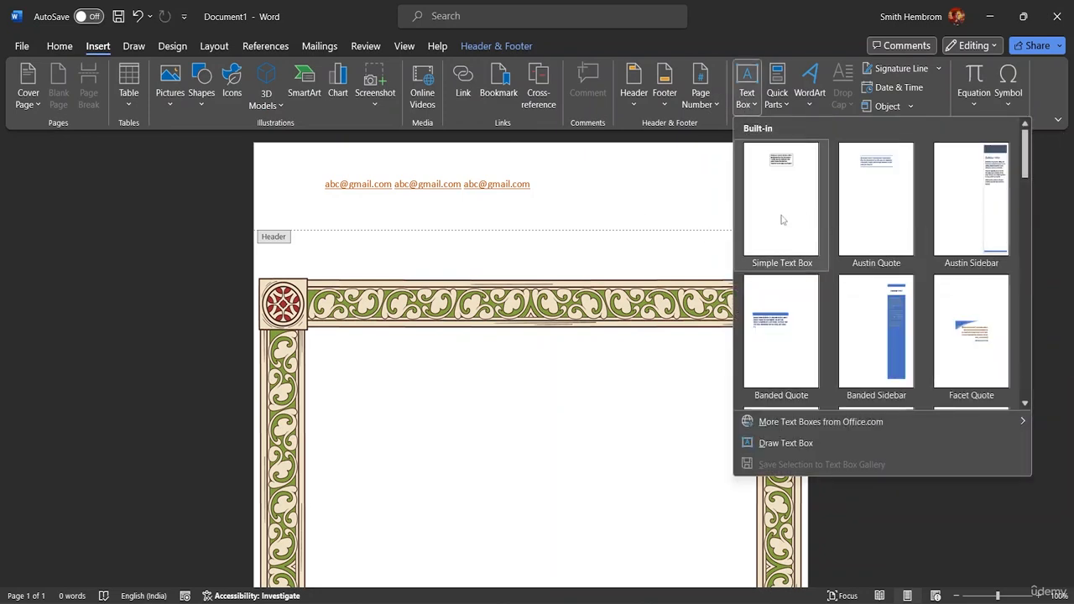
{"action": "left_click", "coordinate": [795, 443]}
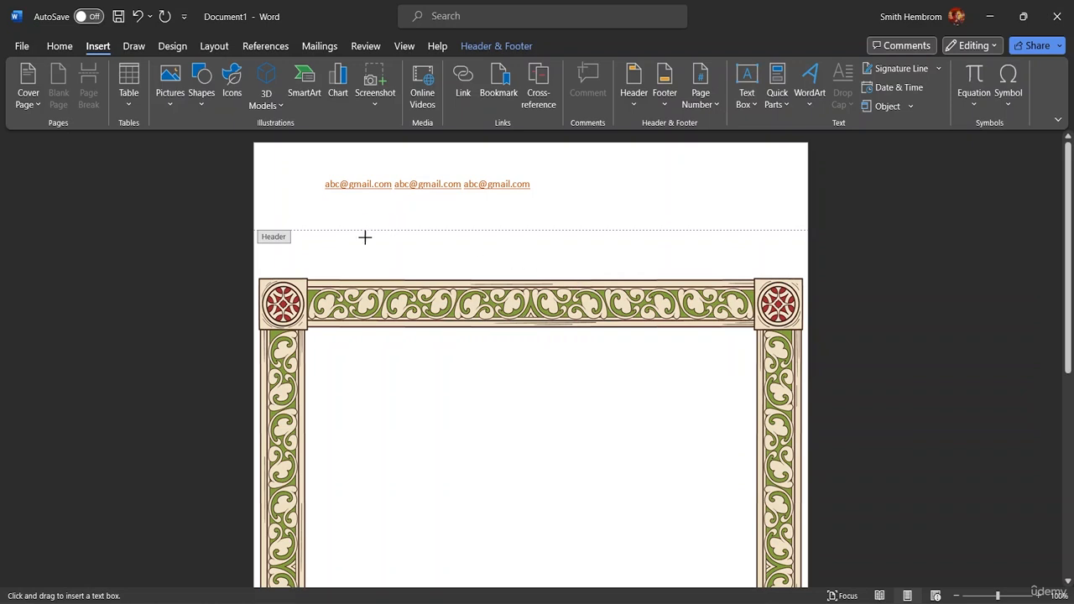
{"action": "left_click_drag", "start_coordinate": [321, 243], "coordinate": [751, 259]}
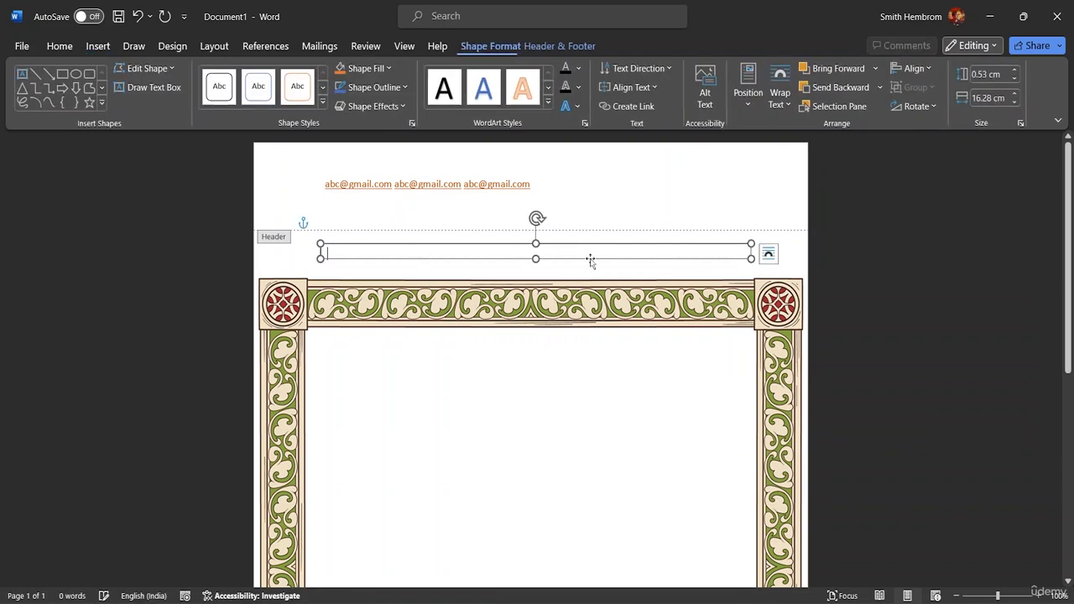
{"action": "type", "text": "abc"}
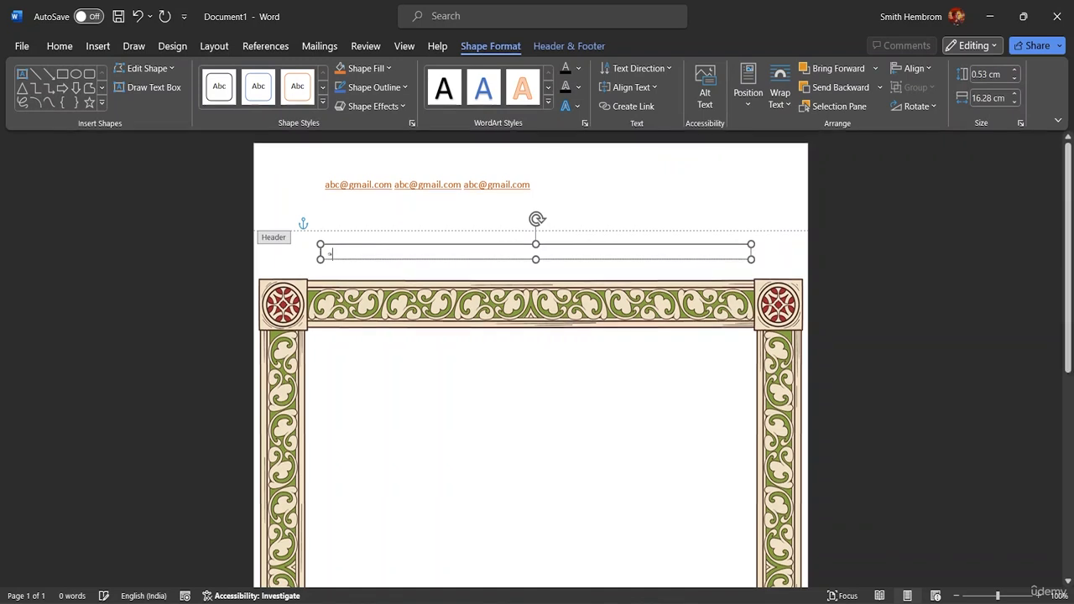
{"action": "type", "text": "@"}
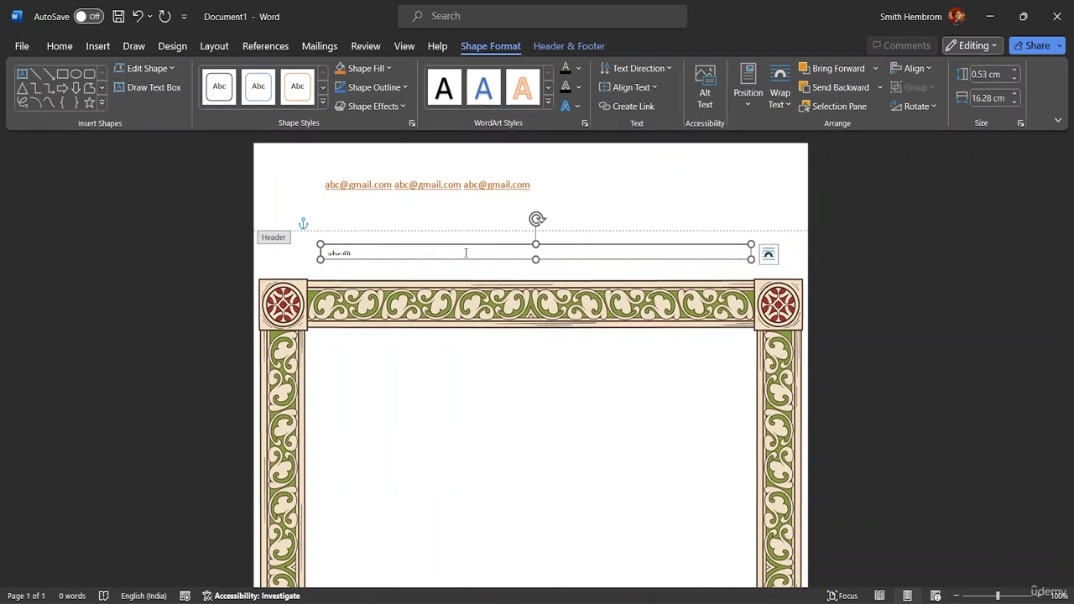
{"action": "type", "text": "gmail.com"}
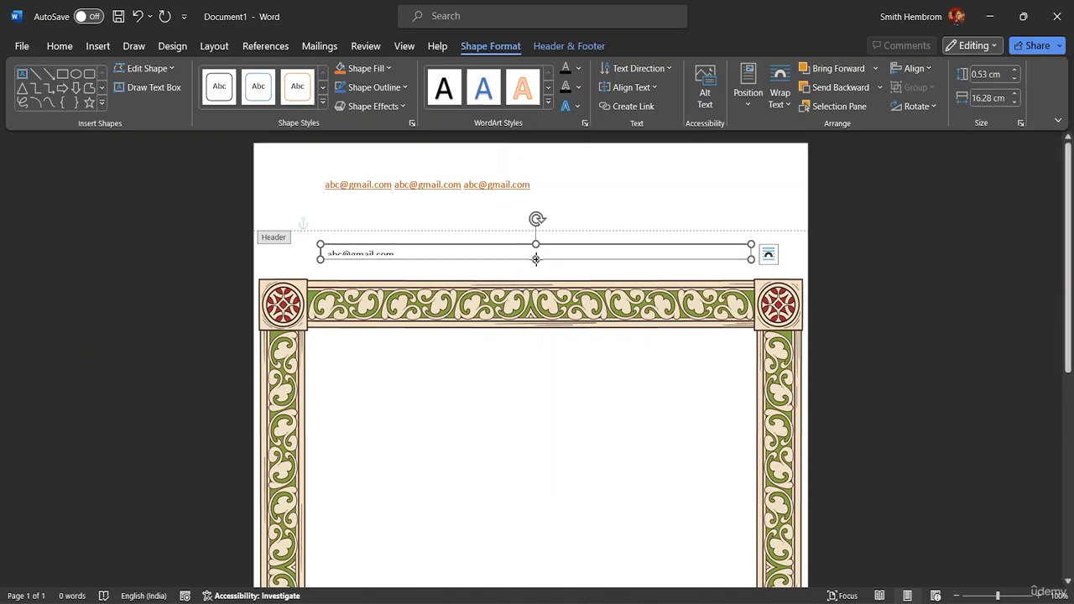
{"action": "left_click_drag", "start_coordinate": [536, 259], "coordinate": [536, 266]}
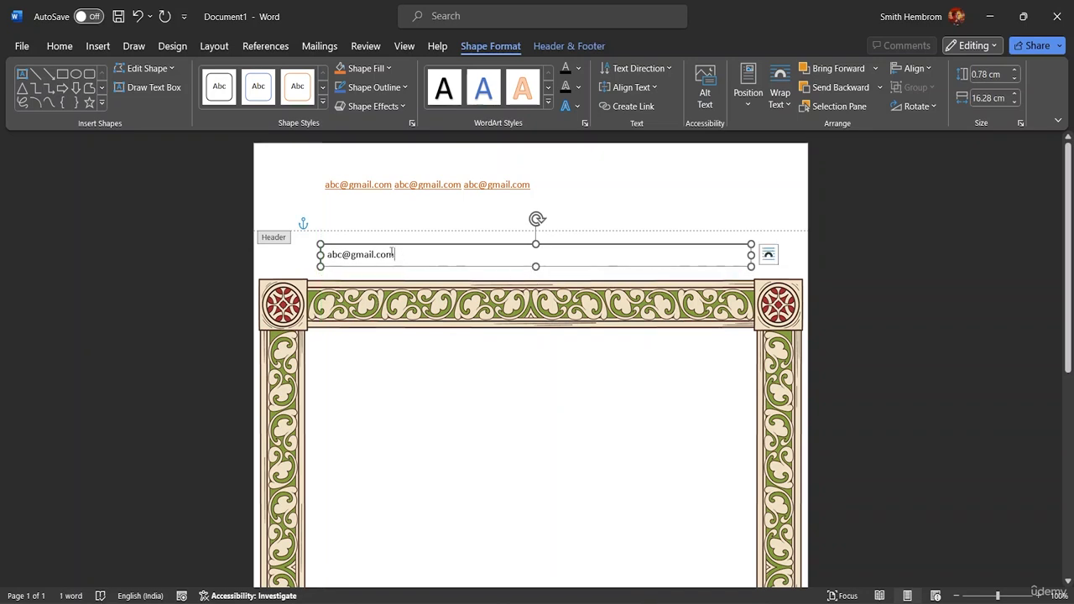
Step: Copy the address and paste it repeatedly until the box holds six hyperlinked copies
{"action": "left_click_drag", "start_coordinate": [393, 253], "coordinate": [326, 255]}
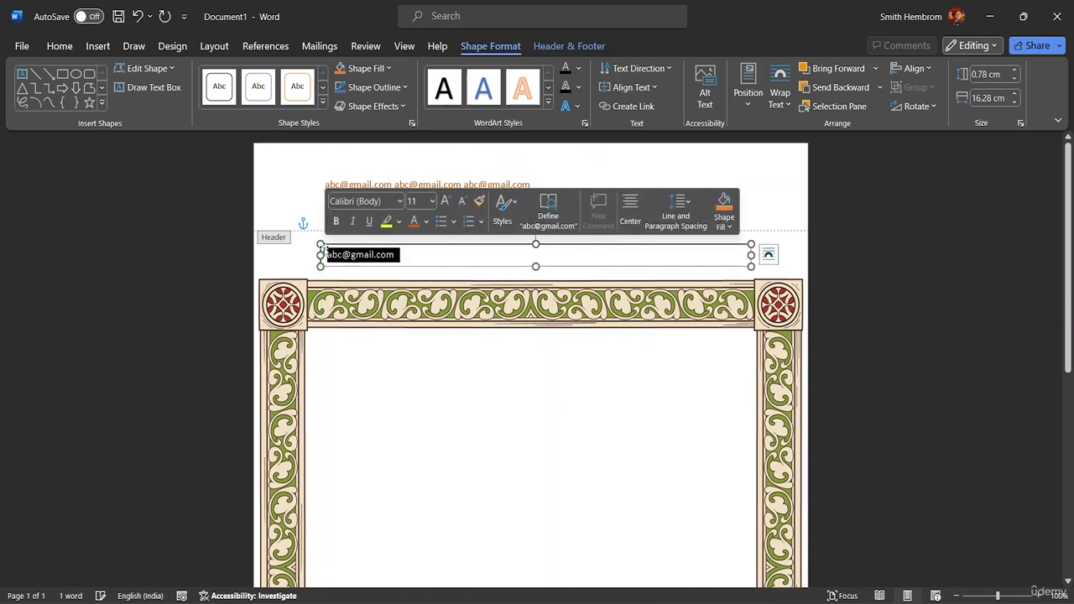
{"action": "left_click", "coordinate": [408, 259]}
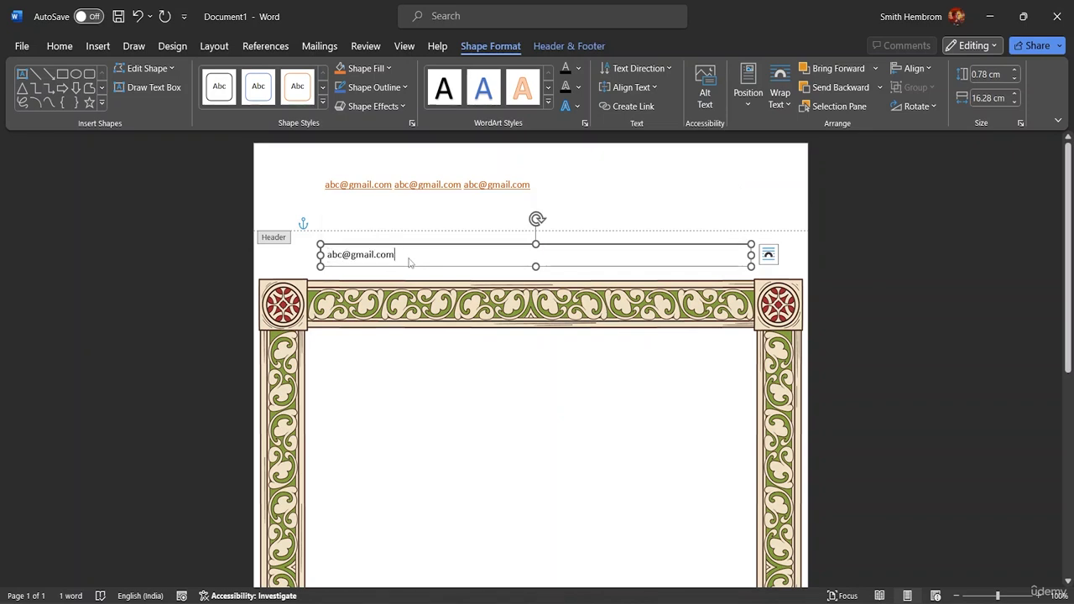
{"action": "left_click_drag", "start_coordinate": [396, 255], "coordinate": [324, 254]}
{"action": "key", "text": "ctrl+c"}
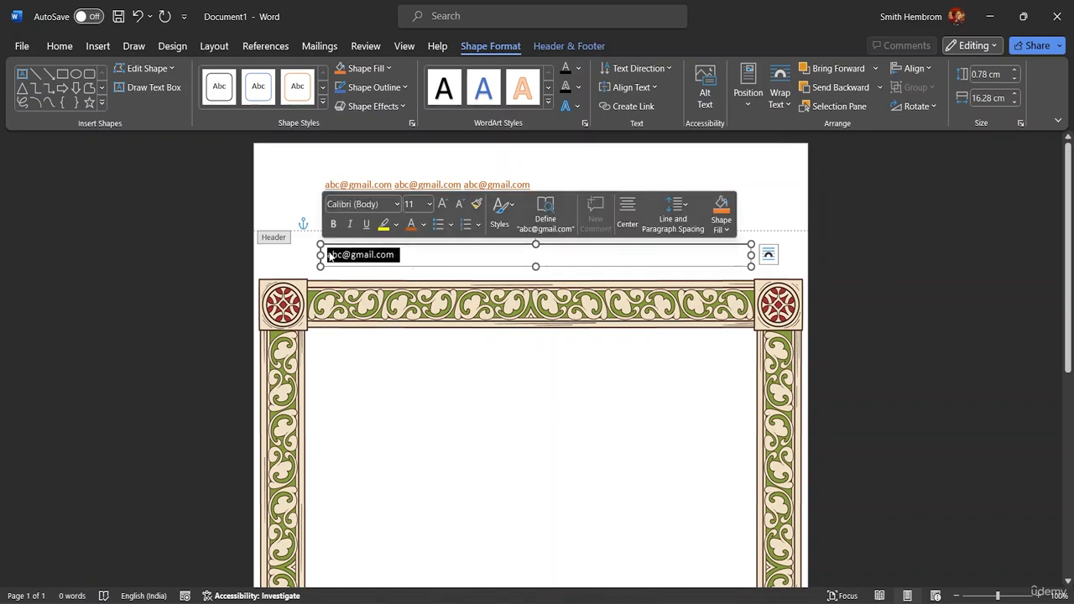
{"action": "left_click", "coordinate": [408, 257]}
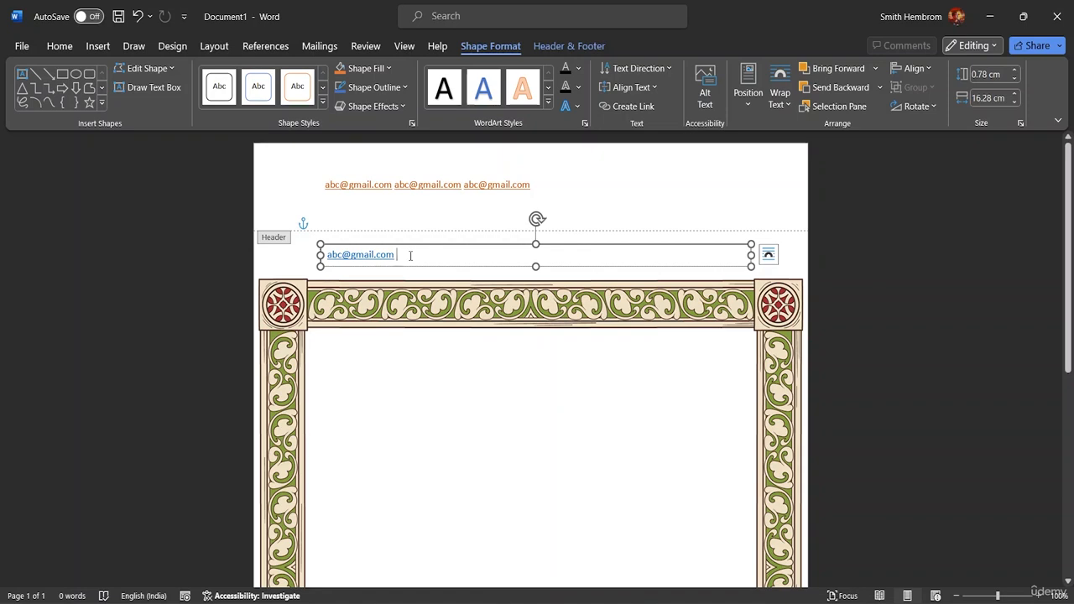
{"action": "key", "text": "ctrl+v"}
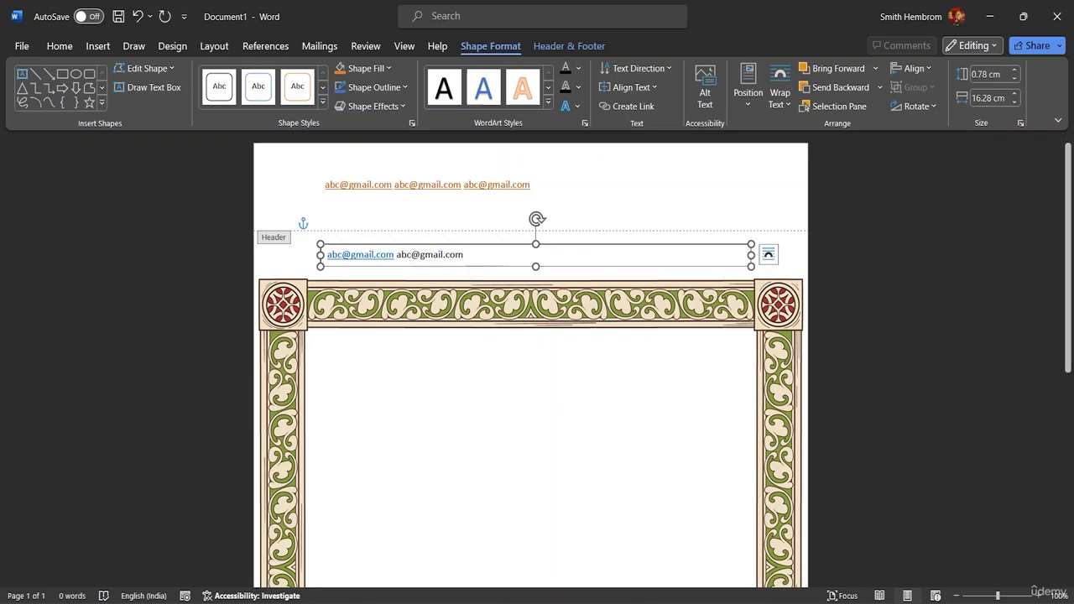
{"action": "key", "text": "ctrl+v"}
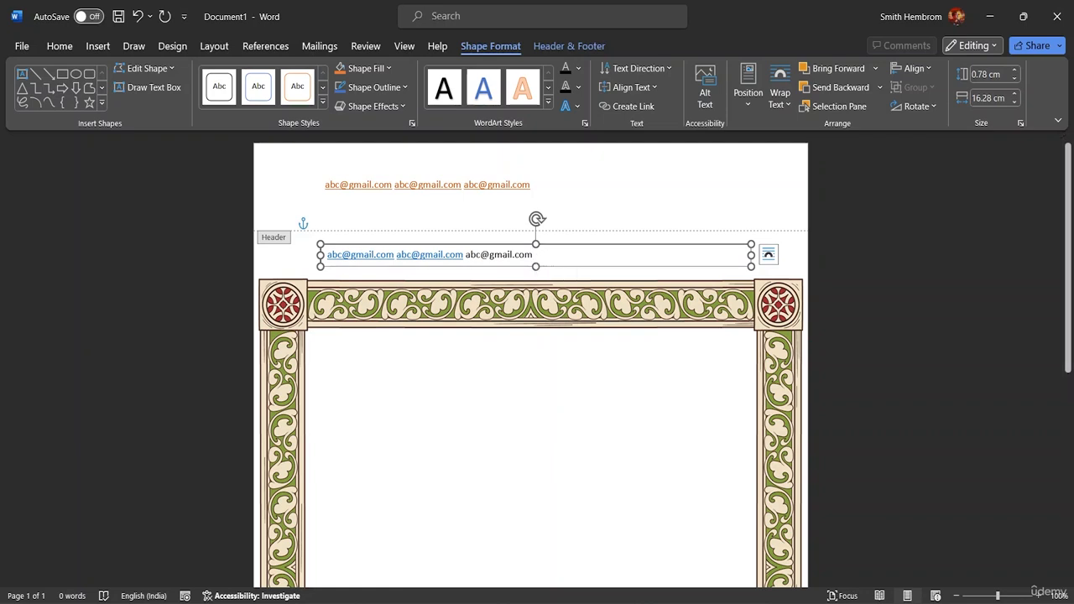
{"action": "key", "text": "ctrl+v"}
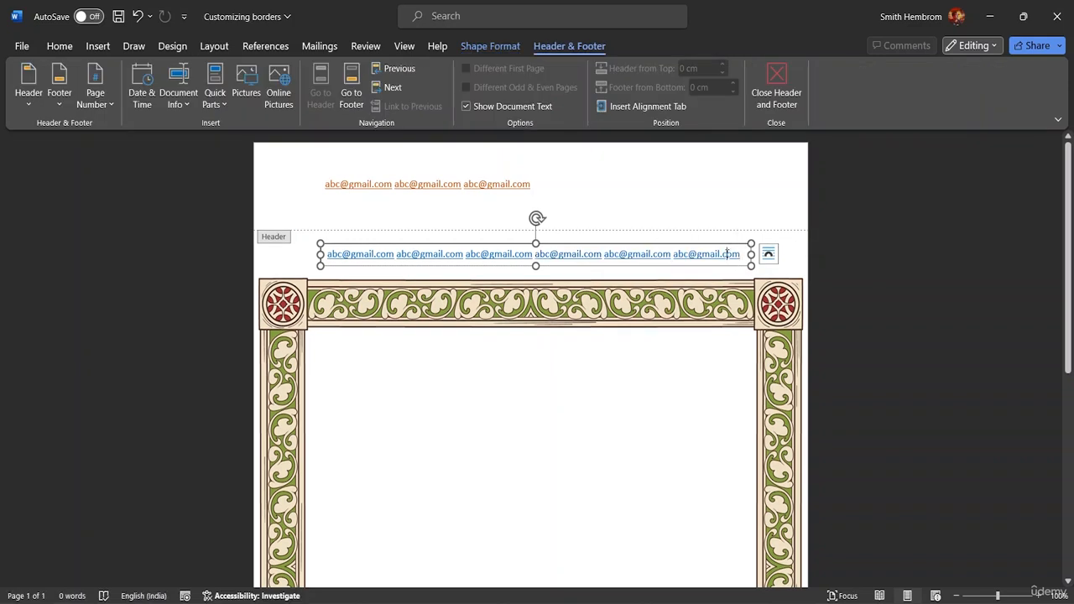
Step: Browse the Home, Insert, Draw and Design ribbon tabs to reach the page background options
{"action": "right_click", "coordinate": [728, 256]}
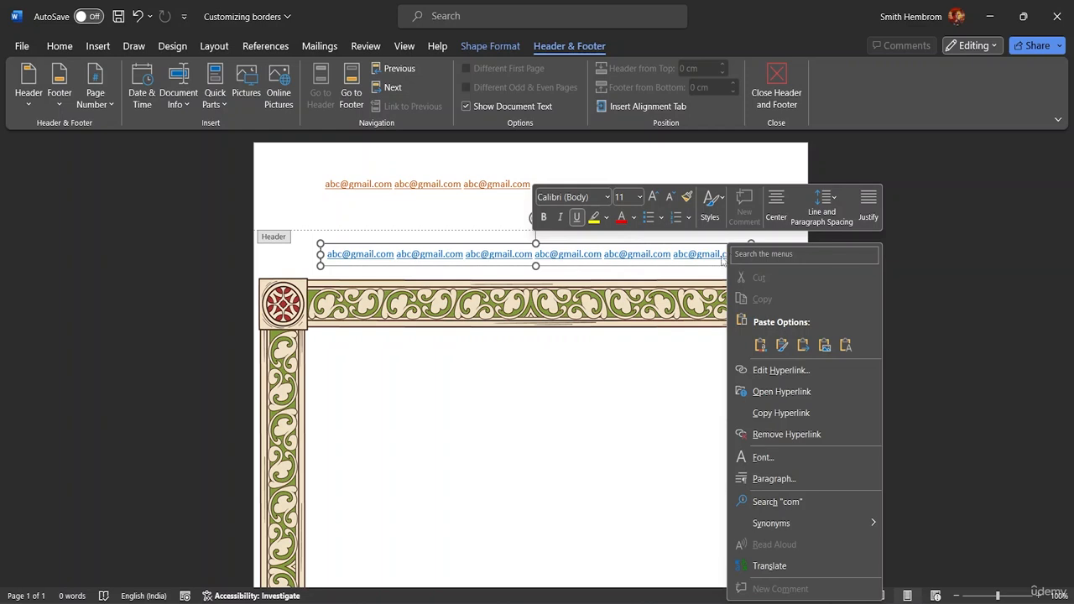
{"action": "left_click", "coordinate": [59, 46]}
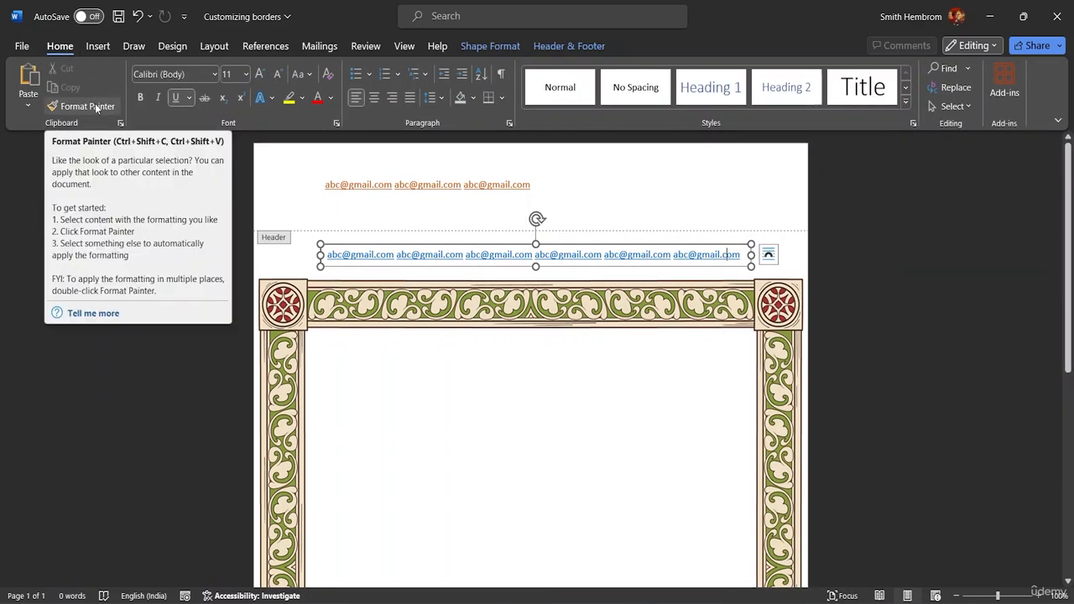
{"action": "left_click", "coordinate": [89, 46]}
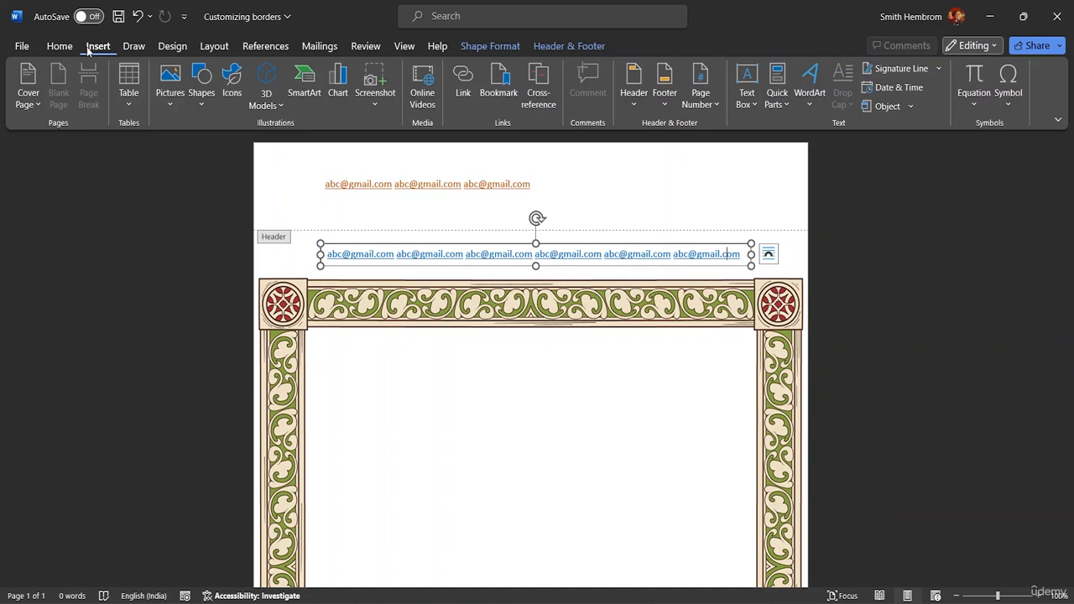
{"action": "left_click", "coordinate": [132, 49]}
{"action": "left_click", "coordinate": [172, 46]}
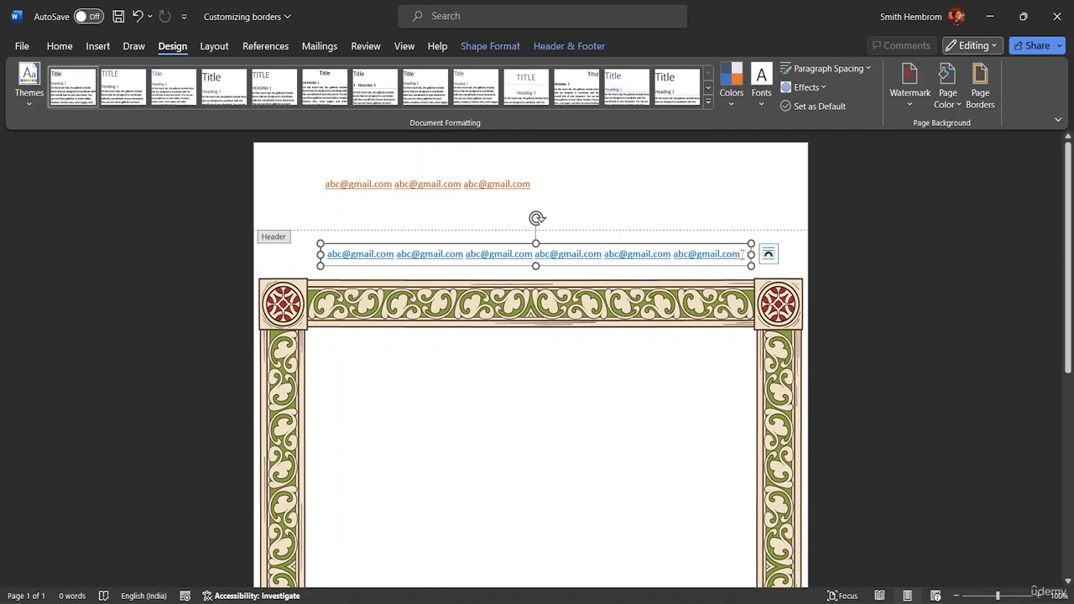
Step: Set the email text box's Fill to No fill and Line to No line in Format Shape
{"action": "right_click", "coordinate": [553, 243]}
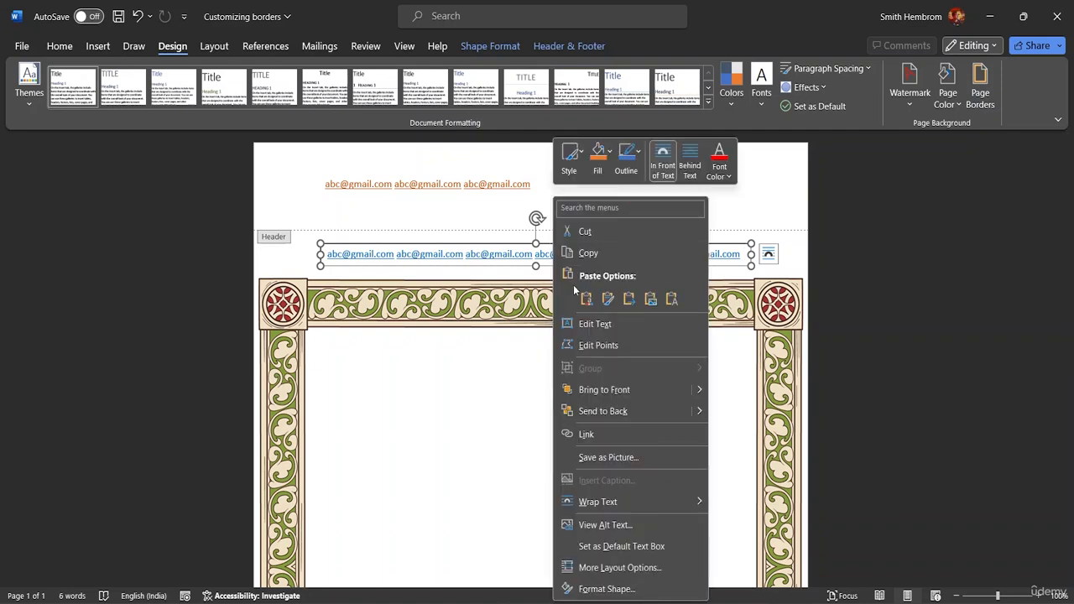
{"action": "left_click", "coordinate": [597, 589]}
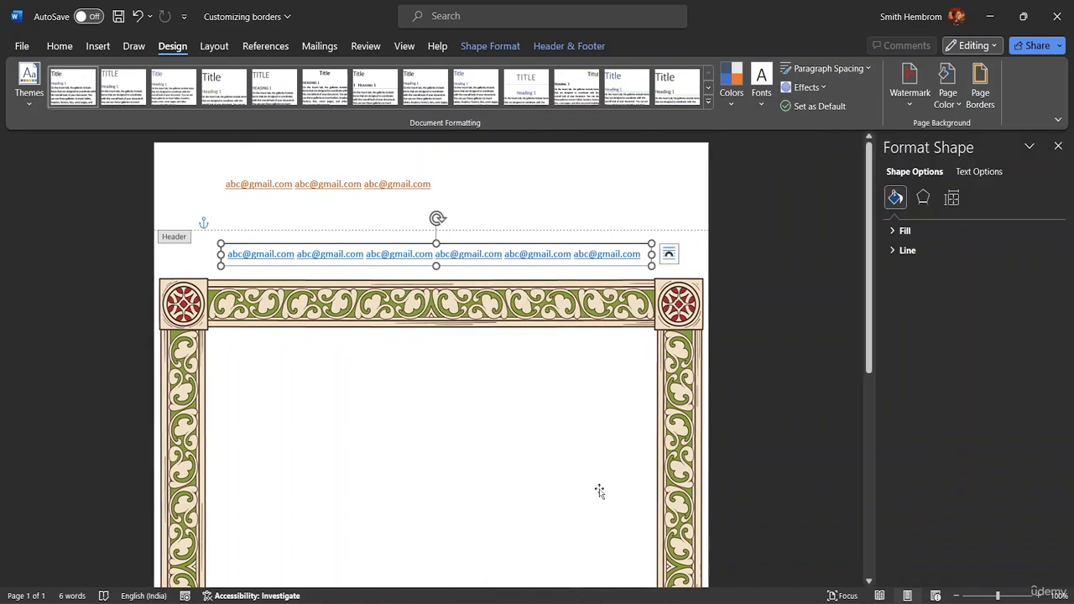
{"action": "left_click", "coordinate": [891, 232]}
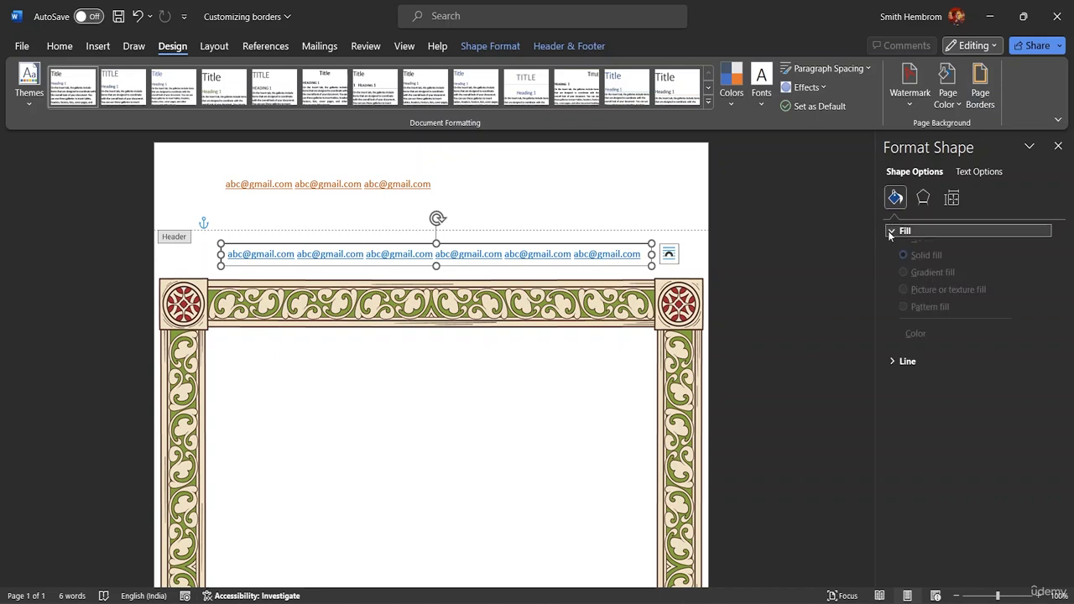
{"action": "left_click", "coordinate": [903, 253]}
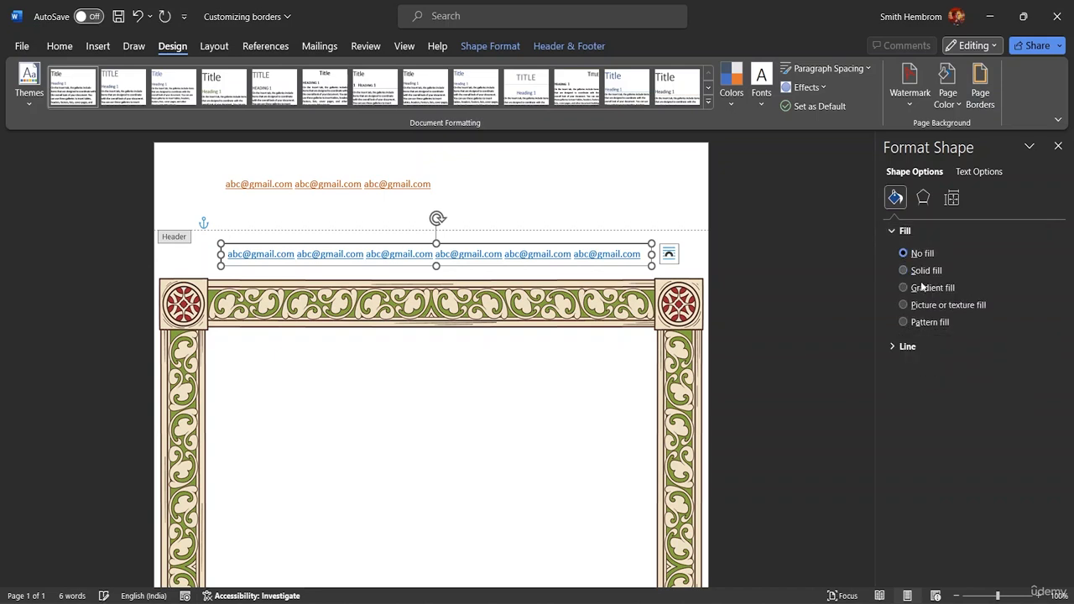
{"action": "left_click", "coordinate": [890, 346]}
{"action": "left_click", "coordinate": [904, 369]}
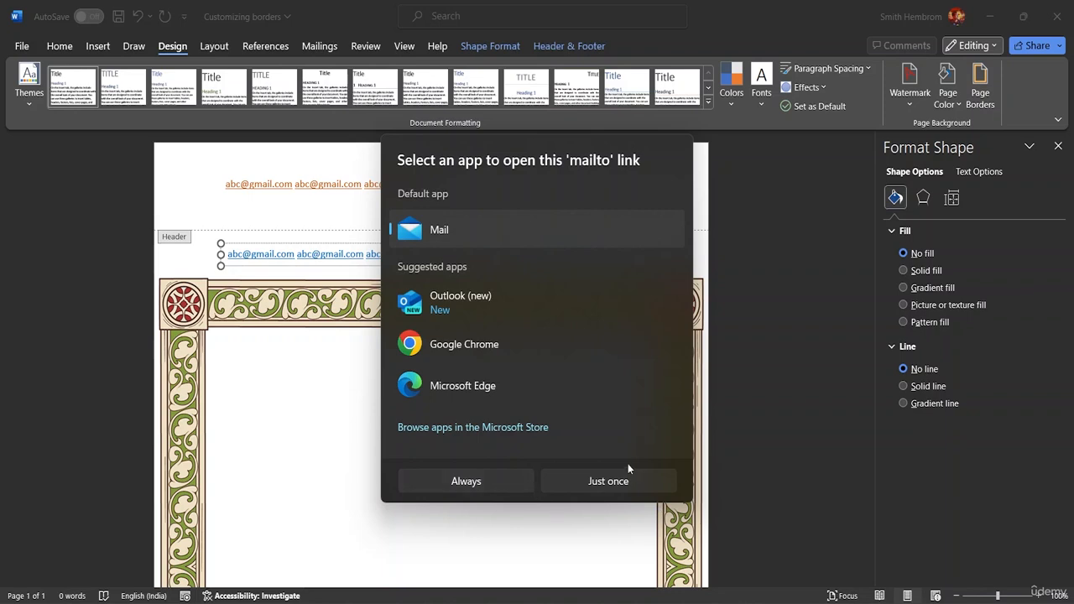
{"action": "left_click", "coordinate": [875, 419]}
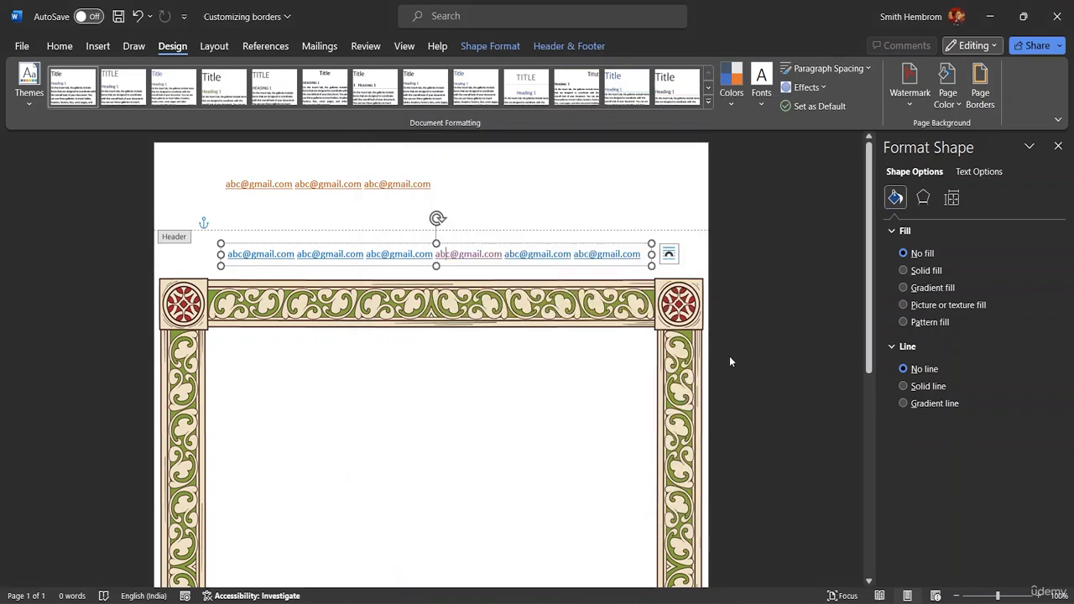
{"action": "key", "text": "ctrl+z"}
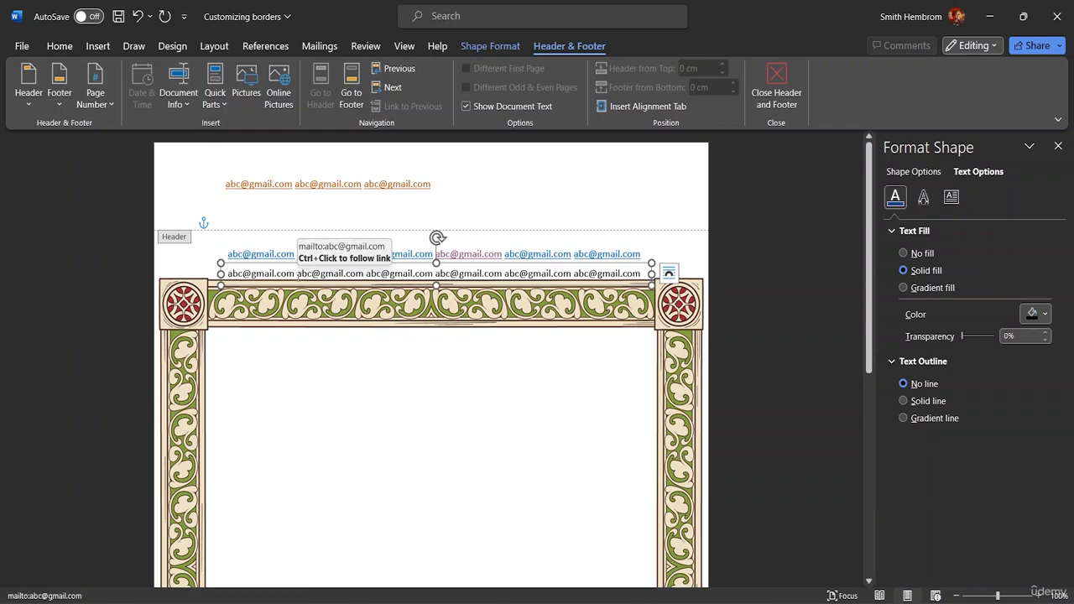
Step: Move the email text box onto the page, rotate it 90°, and place it inside the left border
{"action": "left_click_drag", "start_coordinate": [319, 287], "coordinate": [310, 437]}
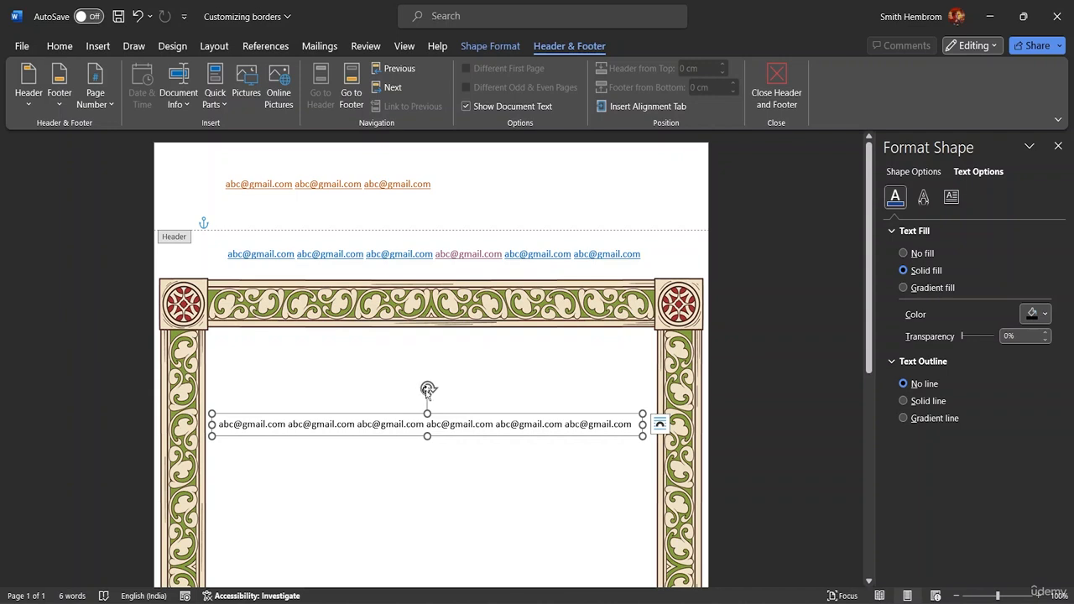
{"action": "left_click_drag", "start_coordinate": [428, 389], "coordinate": [3, 462]}
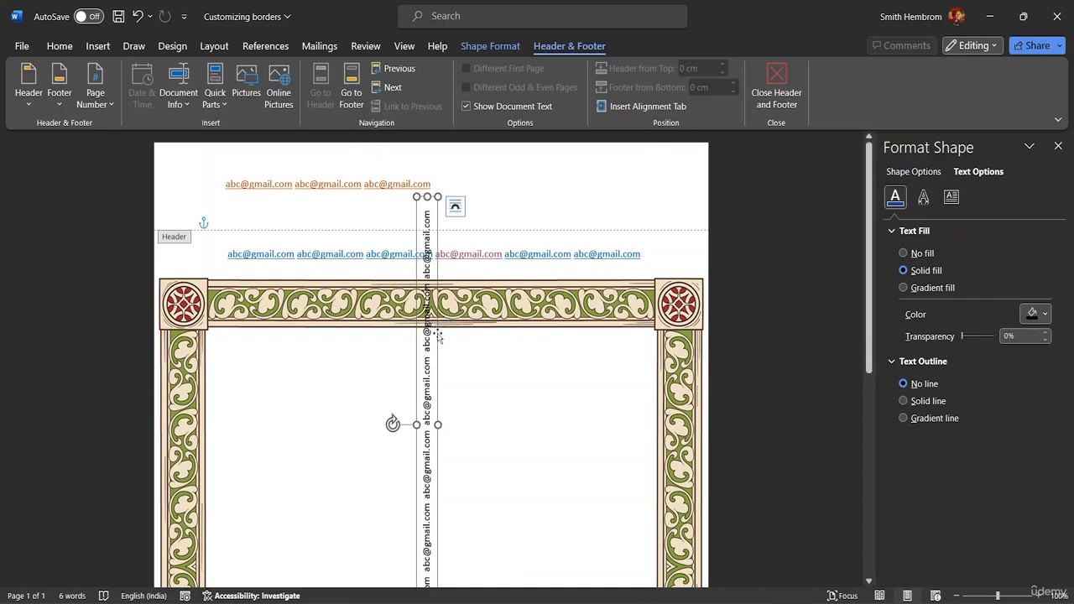
{"action": "left_click_drag", "start_coordinate": [438, 337], "coordinate": [215, 405]}
{"action": "scroll", "coordinate": [216, 408], "scroll_direction": "down", "scroll_amount": 3}
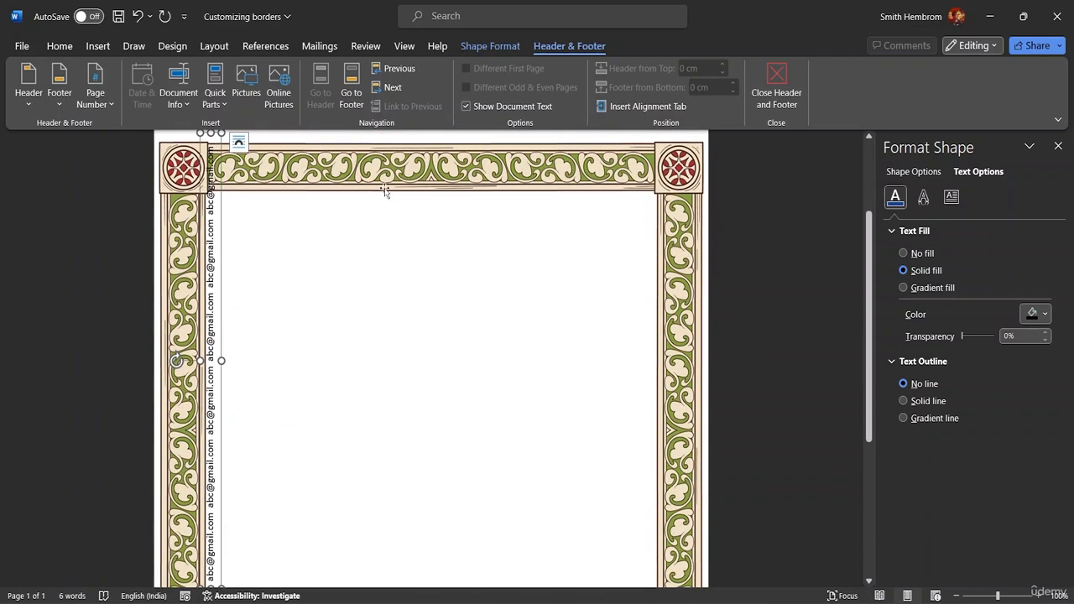
{"action": "left_click", "coordinate": [385, 191]}
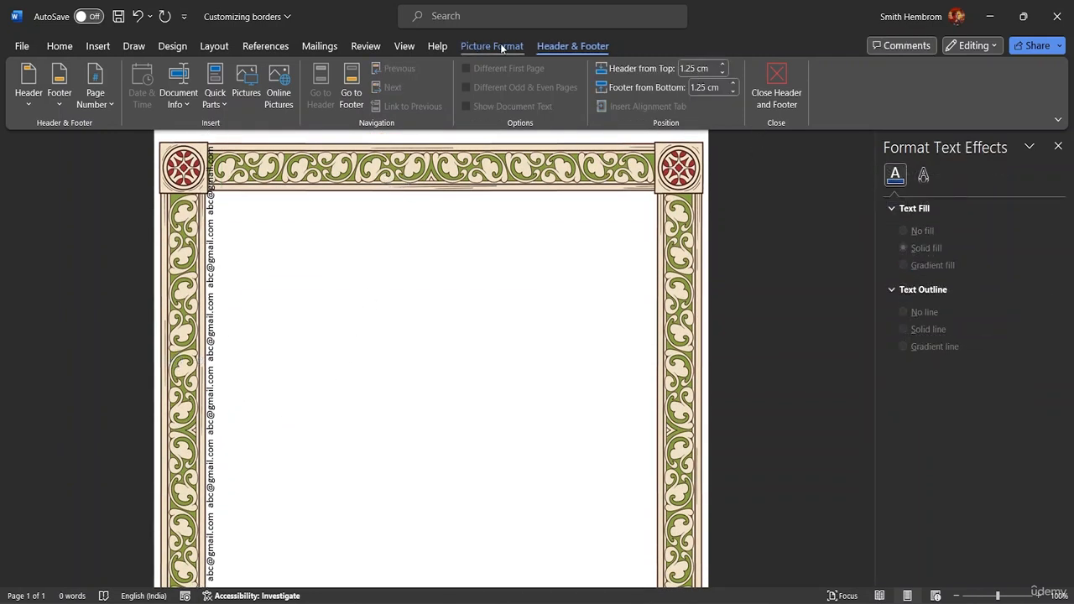
{"action": "left_click", "coordinate": [171, 46]}
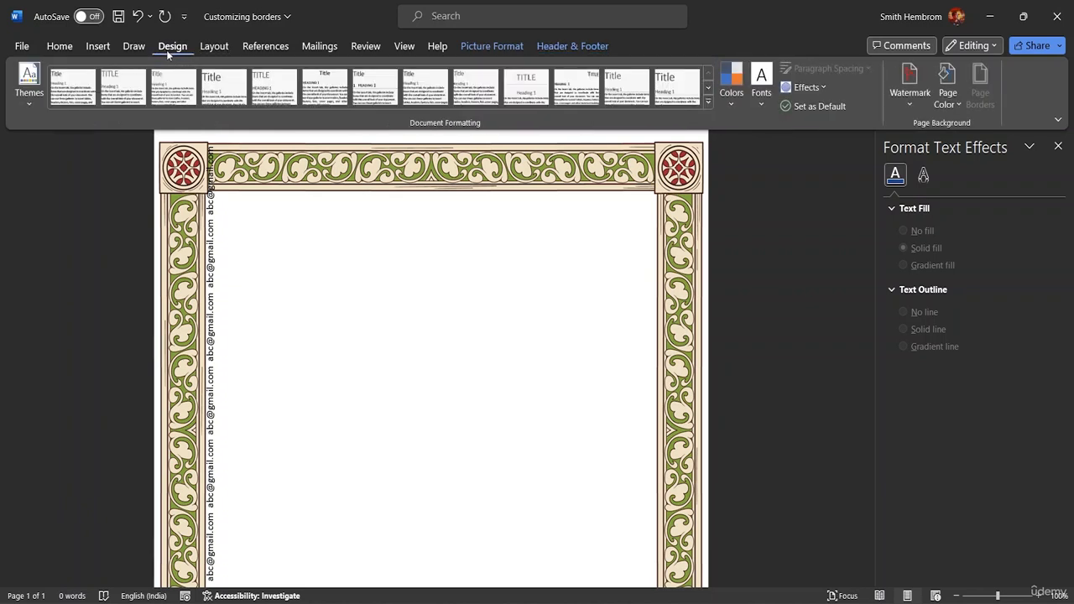
{"action": "left_click", "coordinate": [906, 99]}
{"action": "left_click", "coordinate": [876, 469]}
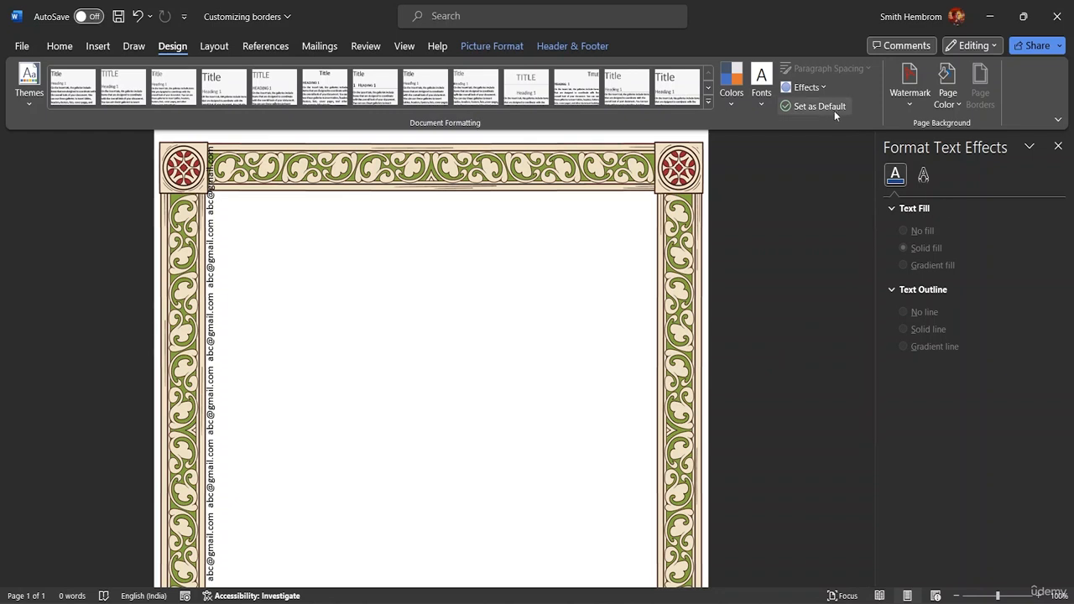
{"action": "left_click", "coordinate": [907, 98]}
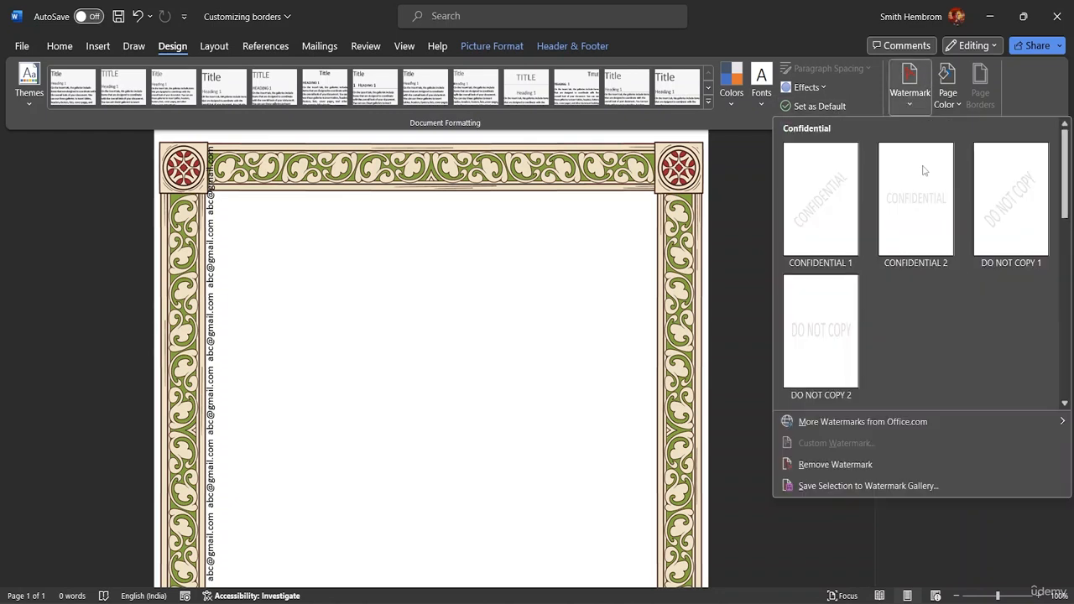
{"action": "left_click", "coordinate": [843, 462]}
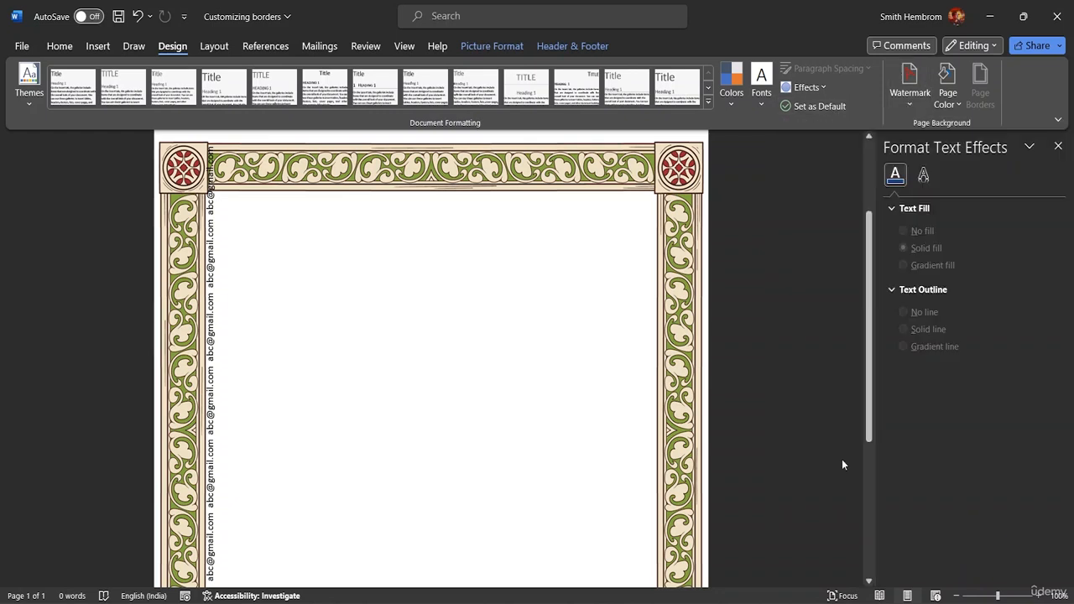
{"action": "left_click", "coordinate": [454, 234]}
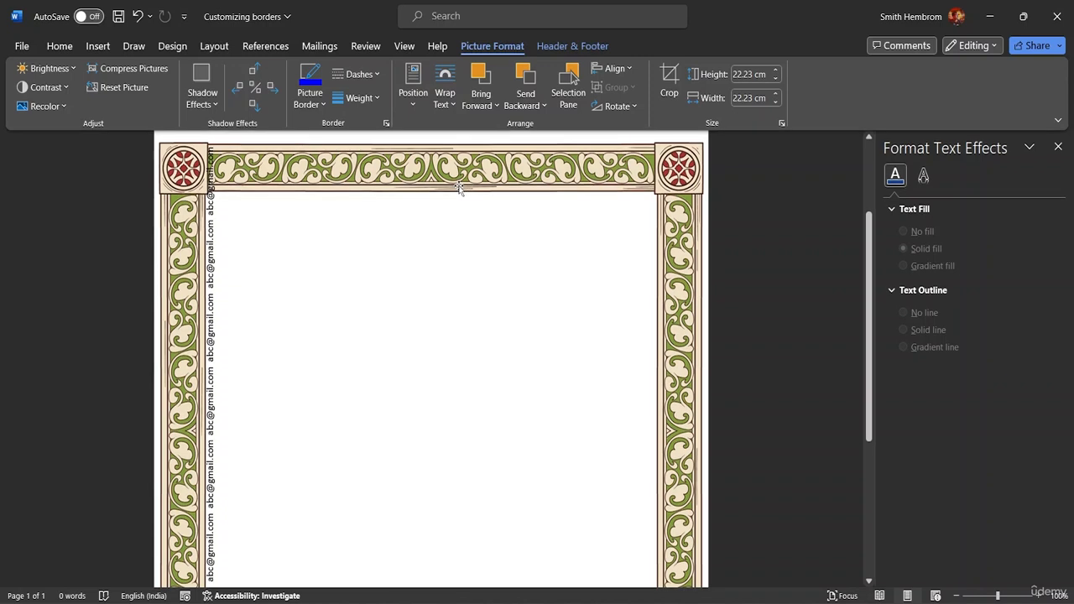
Step: Widen the vertical email box so its addresses show fully and stretch it down the left border
{"action": "scroll", "coordinate": [527, 240], "scroll_direction": "up", "scroll_amount": 3}
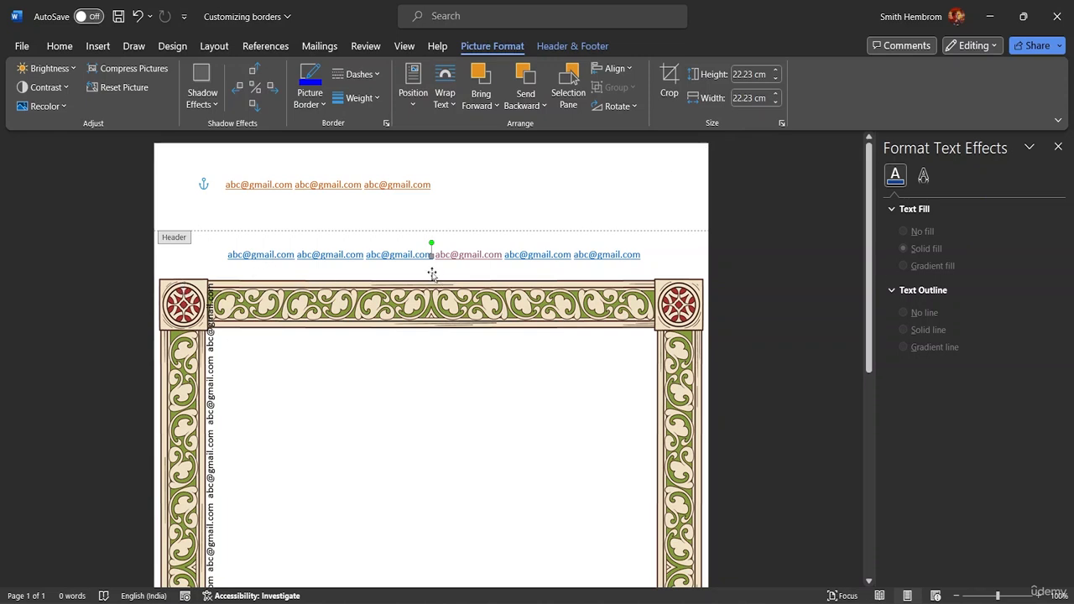
{"action": "left_click", "coordinate": [209, 337]}
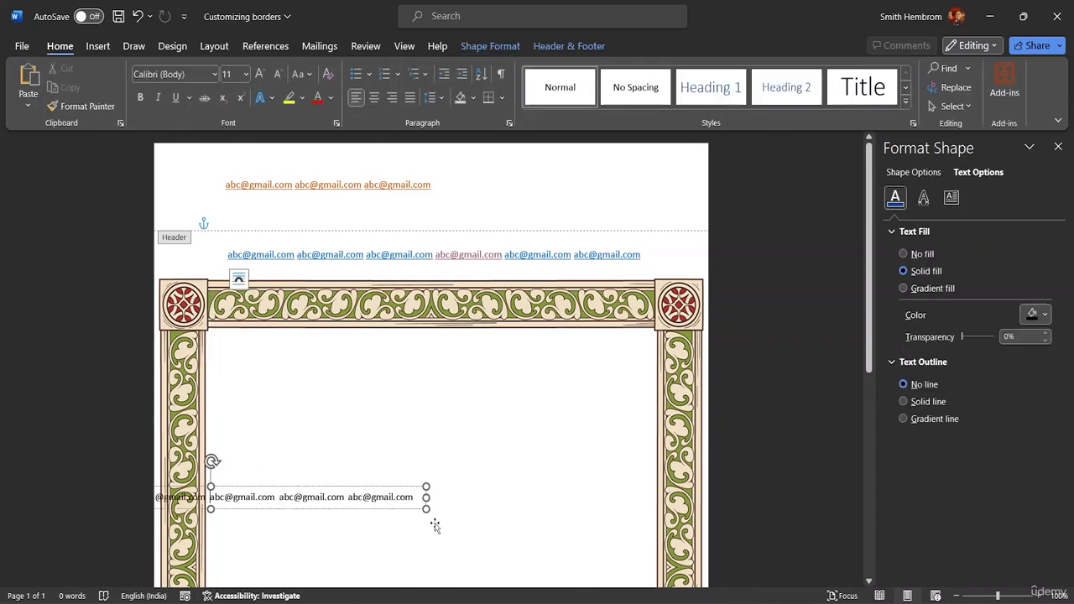
{"action": "left_click_drag", "start_coordinate": [427, 509], "coordinate": [508, 525]}
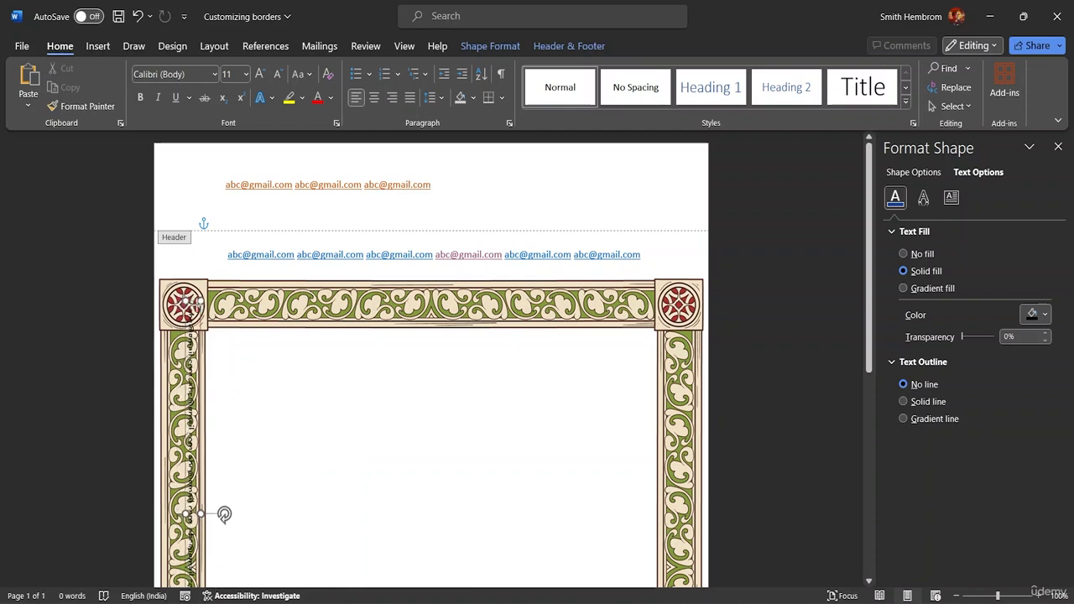
{"action": "left_click_drag", "start_coordinate": [227, 309], "coordinate": [230, 312]}
{"action": "scroll", "coordinate": [299, 367], "scroll_direction": "down", "scroll_amount": 4}
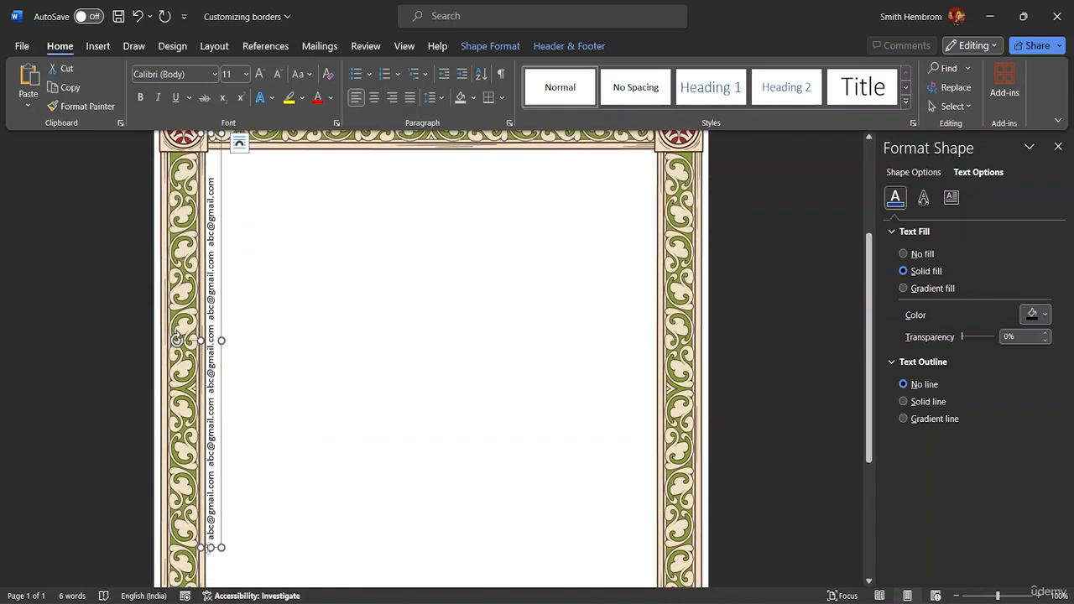
{"action": "left_click_drag", "start_coordinate": [210, 548], "coordinate": [211, 603]}
Step: Trim the box's top and shift it up to start just below the frame's top band
{"action": "scroll", "coordinate": [310, 391], "scroll_direction": "down", "scroll_amount": 5}
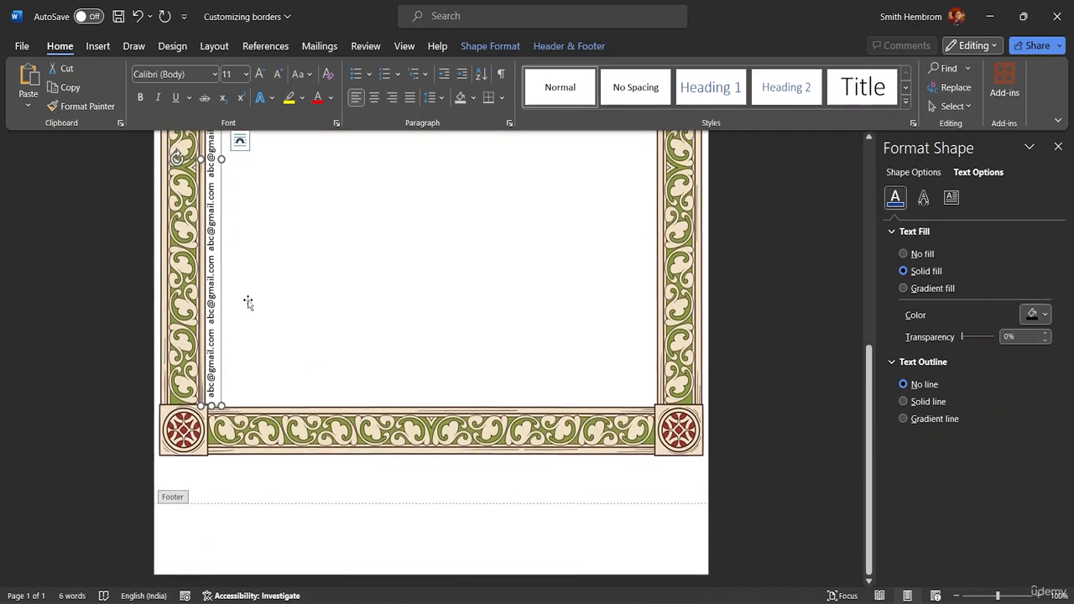
{"action": "scroll", "coordinate": [247, 302], "scroll_direction": "up", "scroll_amount": 6}
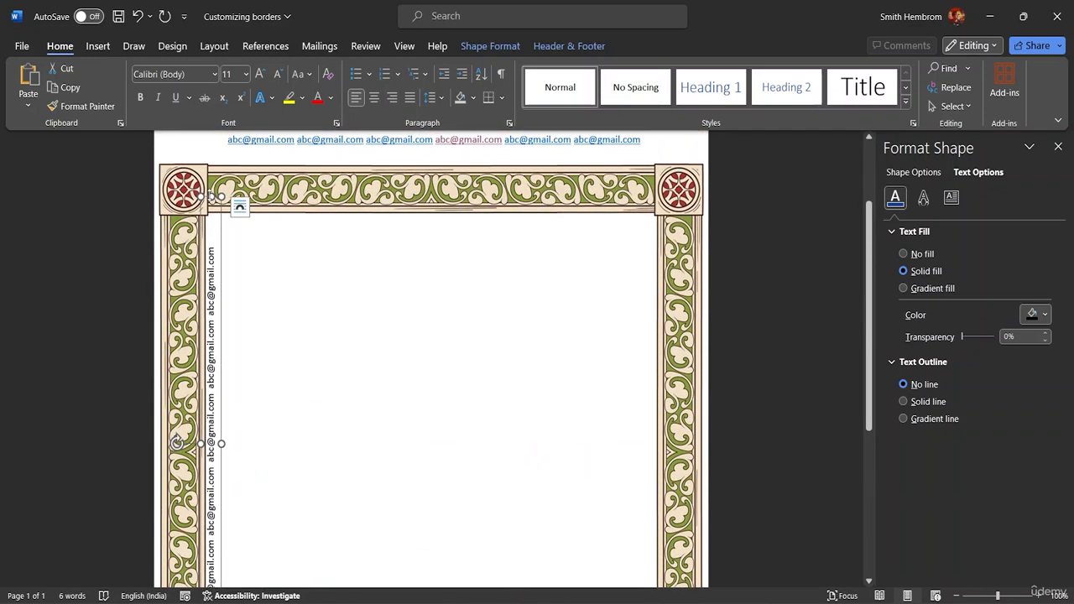
{"action": "left_click_drag", "start_coordinate": [210, 196], "coordinate": [210, 230]}
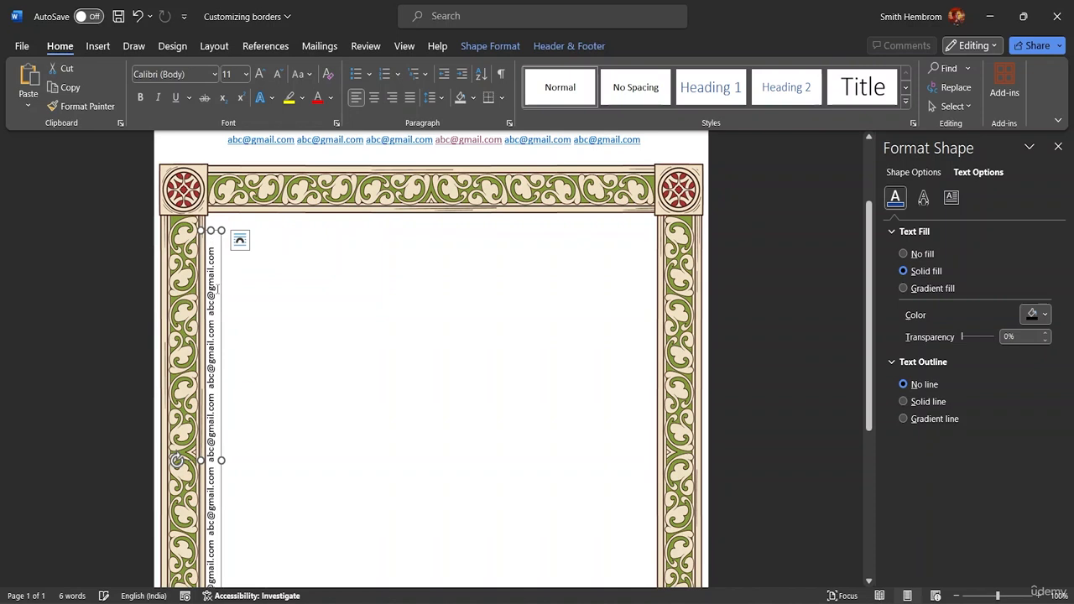
{"action": "left_click_drag", "start_coordinate": [214, 288], "coordinate": [228, 266]}
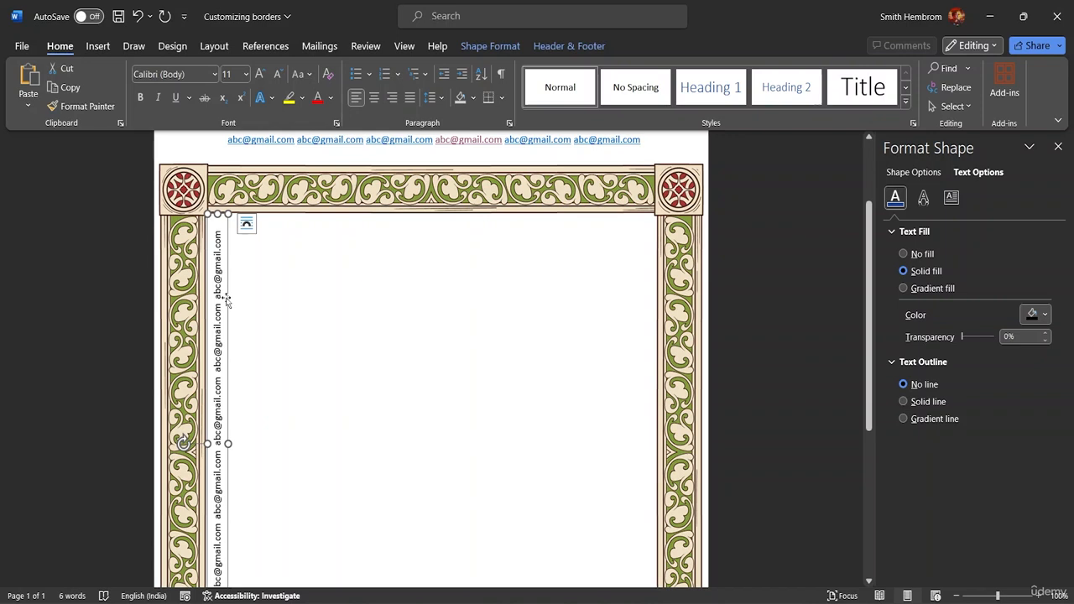
{"action": "key", "text": "ctrl"}
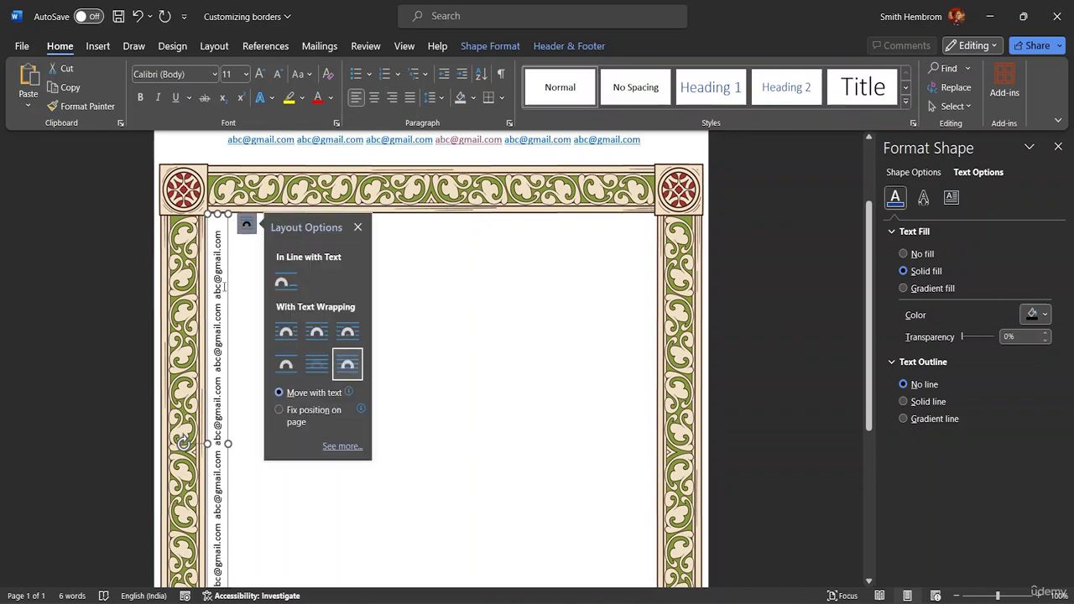
Step: Copy the vertical email text box to the inside of the right border, then zoom out to about 51%
{"action": "left_click_drag", "start_coordinate": [228, 291], "coordinate": [650, 282]}
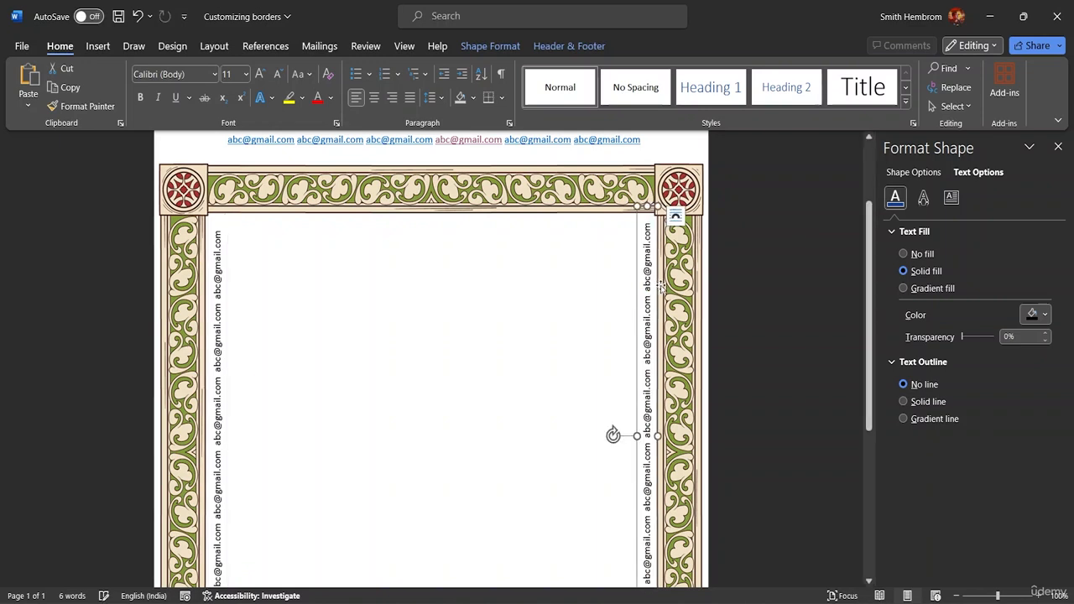
{"action": "scroll", "coordinate": [477, 304], "scroll_direction": "down", "scroll_amount": 1}
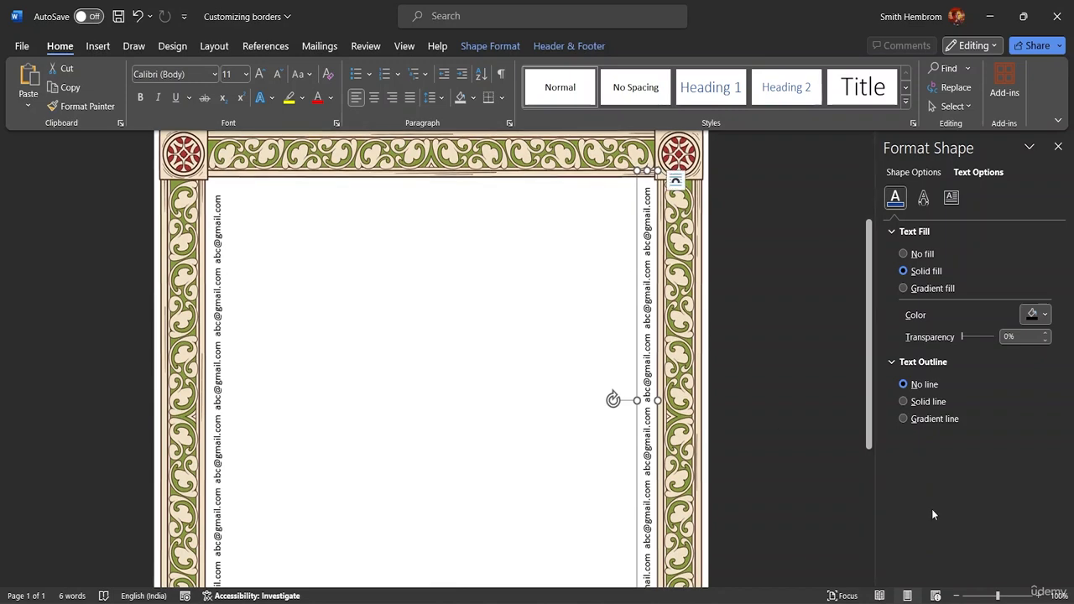
{"action": "left_click", "coordinate": [997, 596]}
{"action": "left_click_drag", "start_coordinate": [997, 597], "coordinate": [978, 597]}
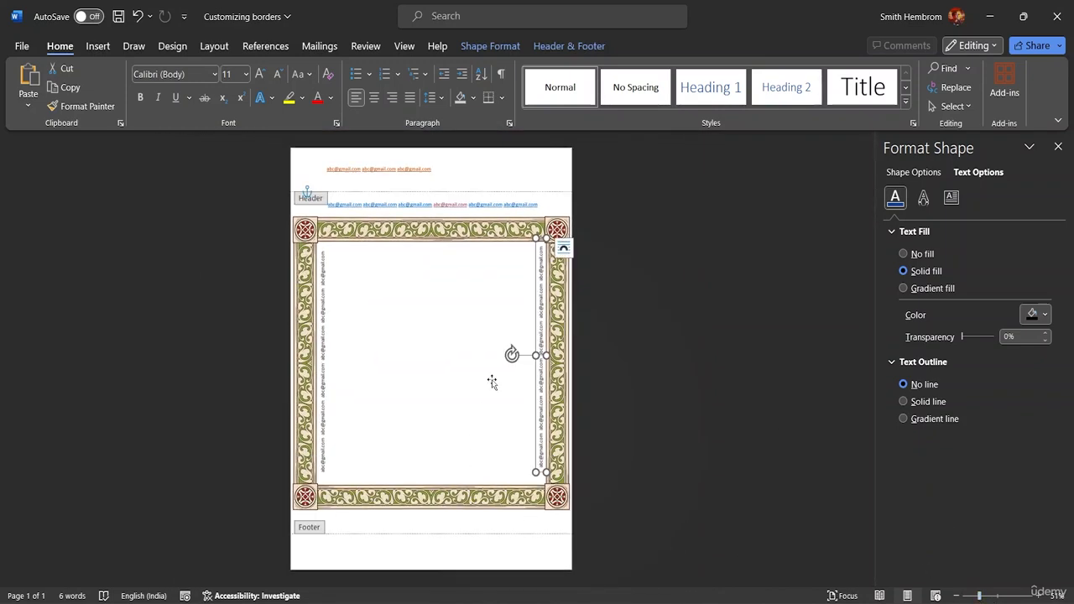
{"action": "left_click", "coordinate": [377, 269]}
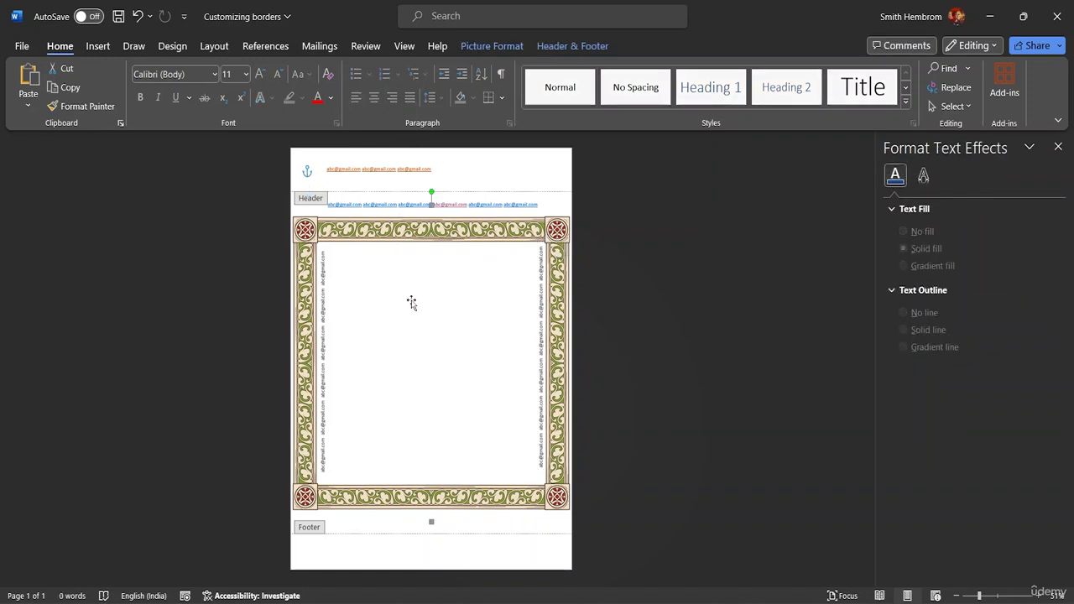